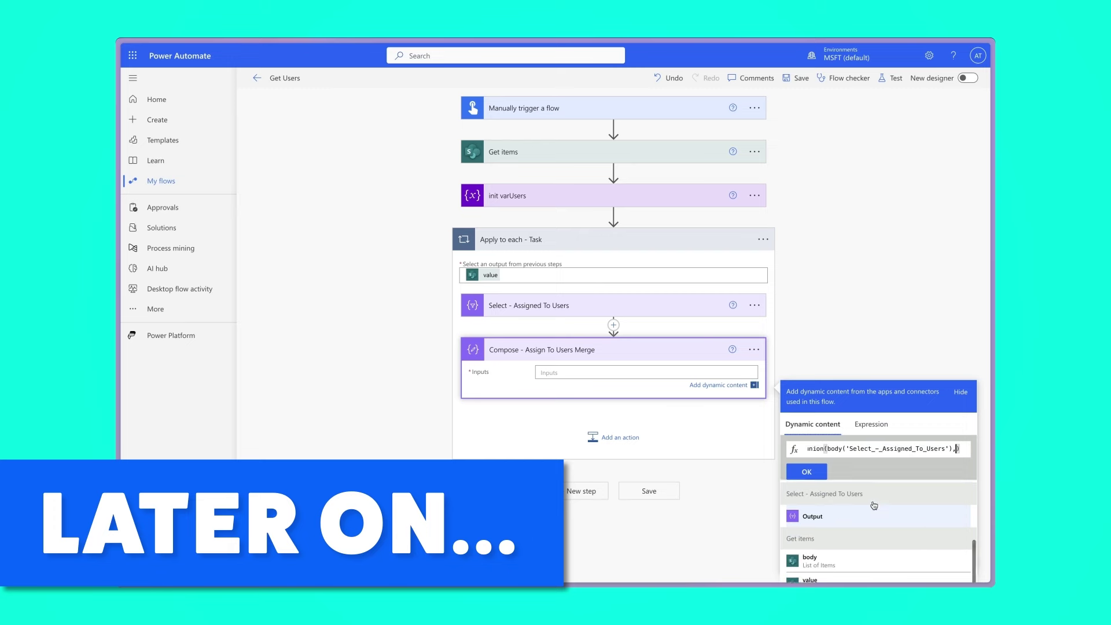
Step: Confirm the union expression on the Select - Assigned To Users output as the input of Compose - Assign To Users Merge
{"action": "left_click", "coordinate": [807, 471]}
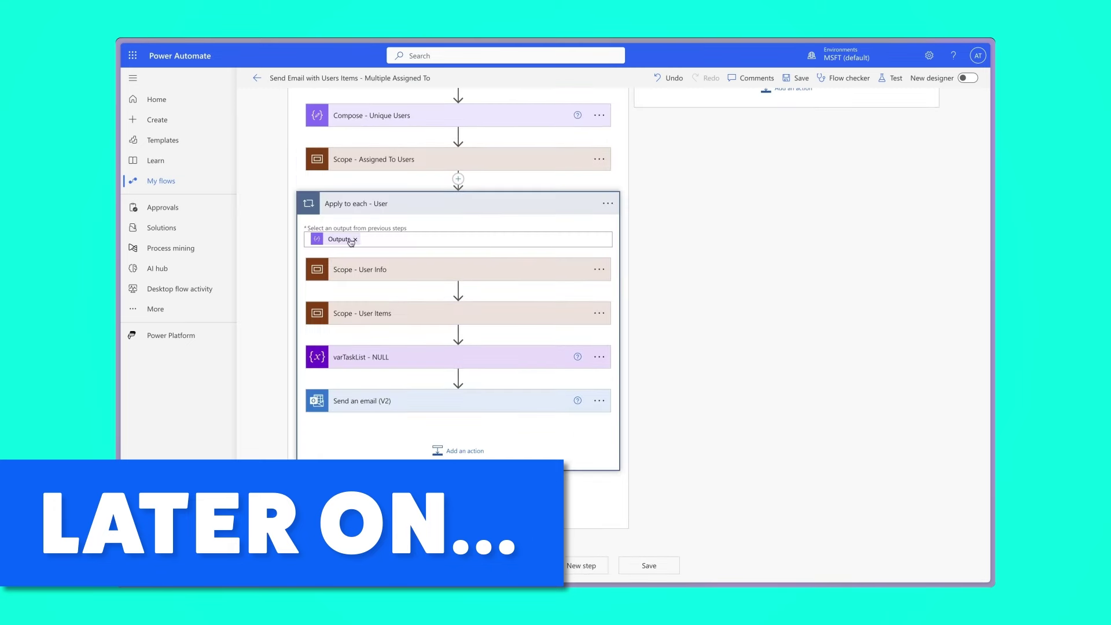
Step: Replace the Outputs token in the Apply to each - User loop with the varUsers variable
{"action": "left_click", "coordinate": [364, 241]}
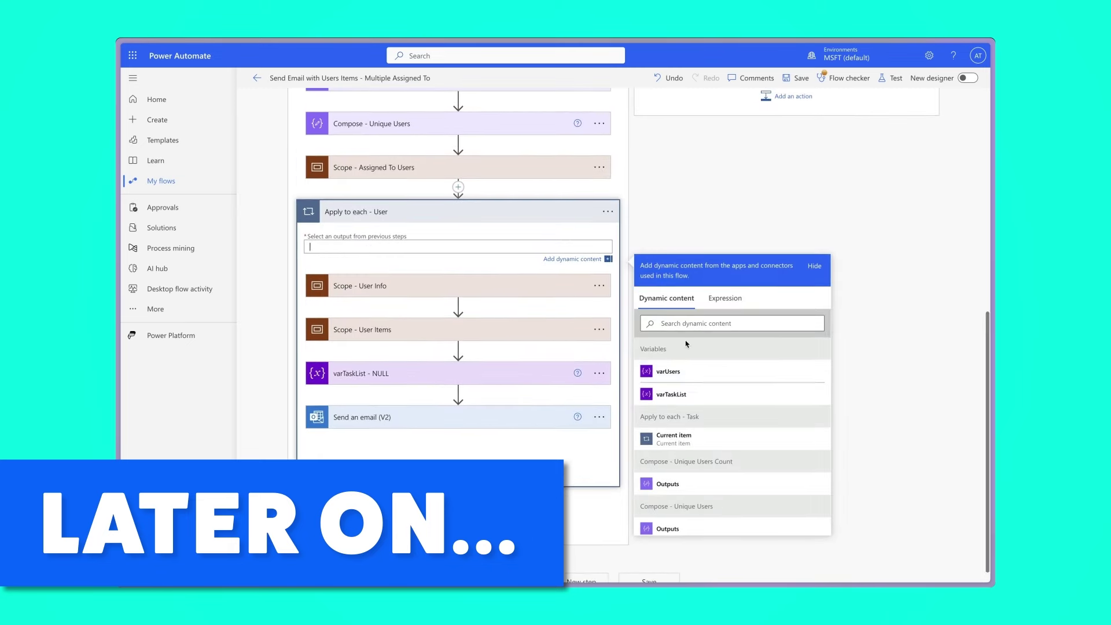
{"action": "left_click", "coordinate": [698, 359]}
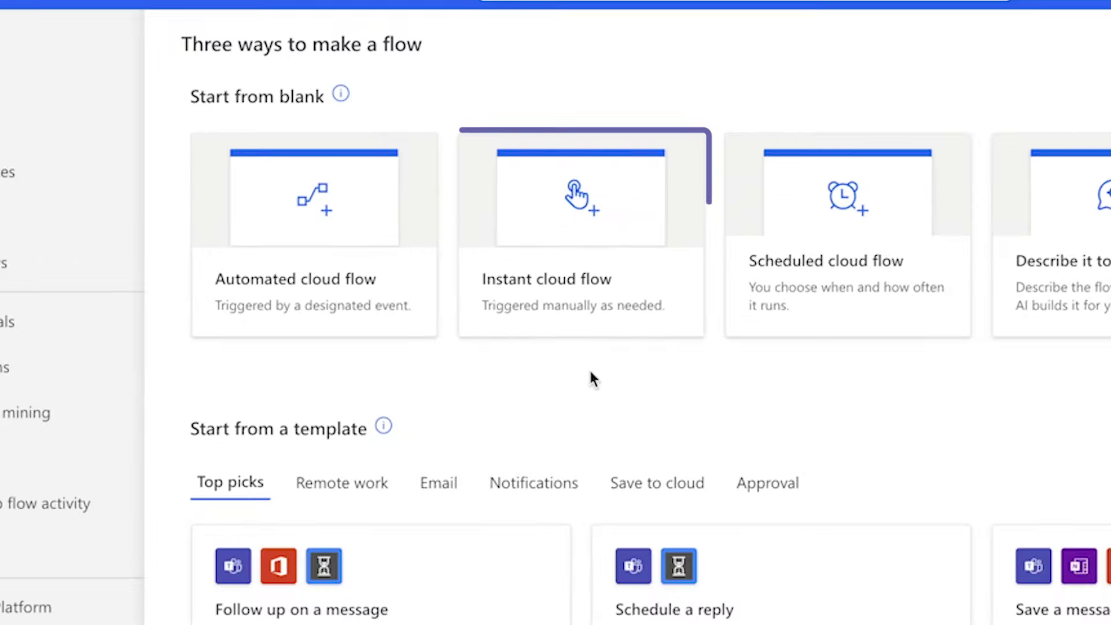
Step: Create an instant cloud flow named "Send a SP Item" that is triggered manually
{"action": "left_click", "coordinate": [555, 284]}
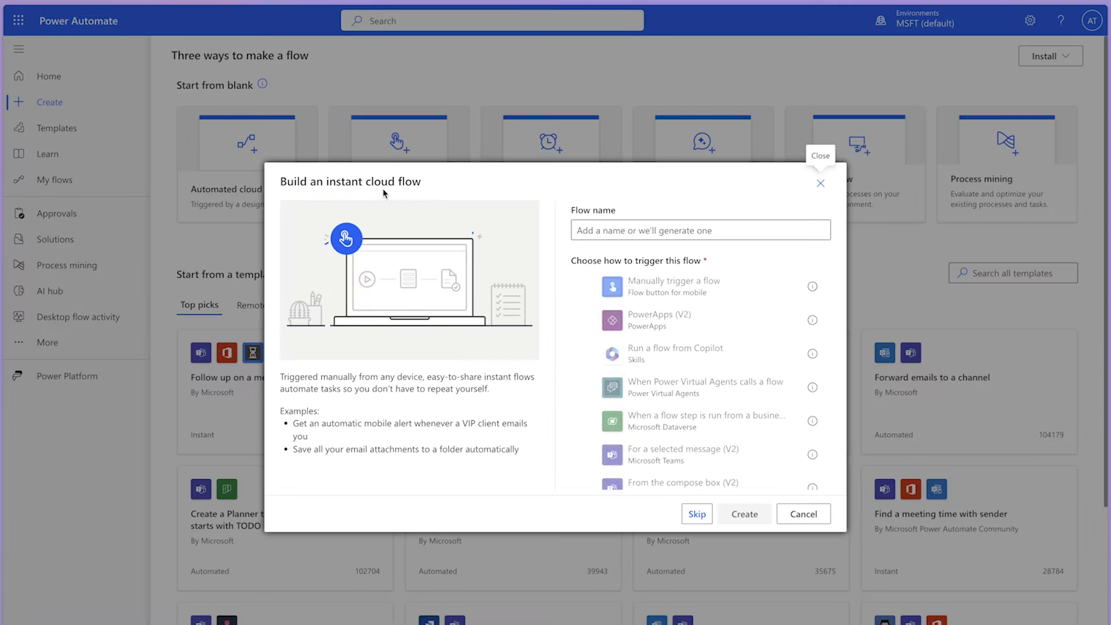
{"action": "type", "text": "Send a SP Item"}
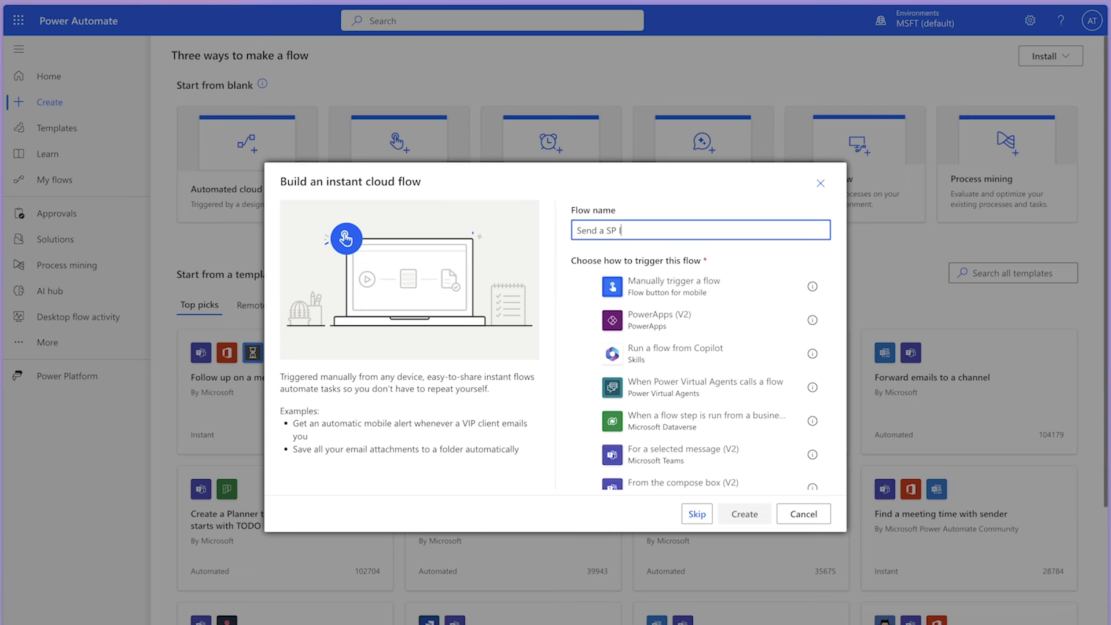
{"action": "left_click", "coordinate": [709, 280]}
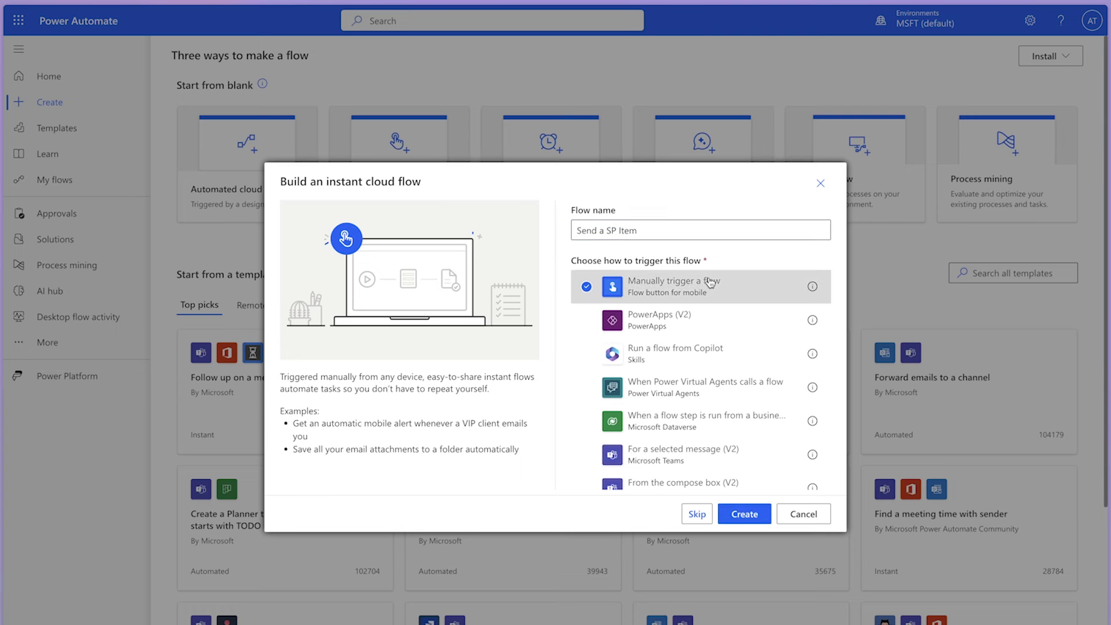
{"action": "left_click", "coordinate": [745, 514]}
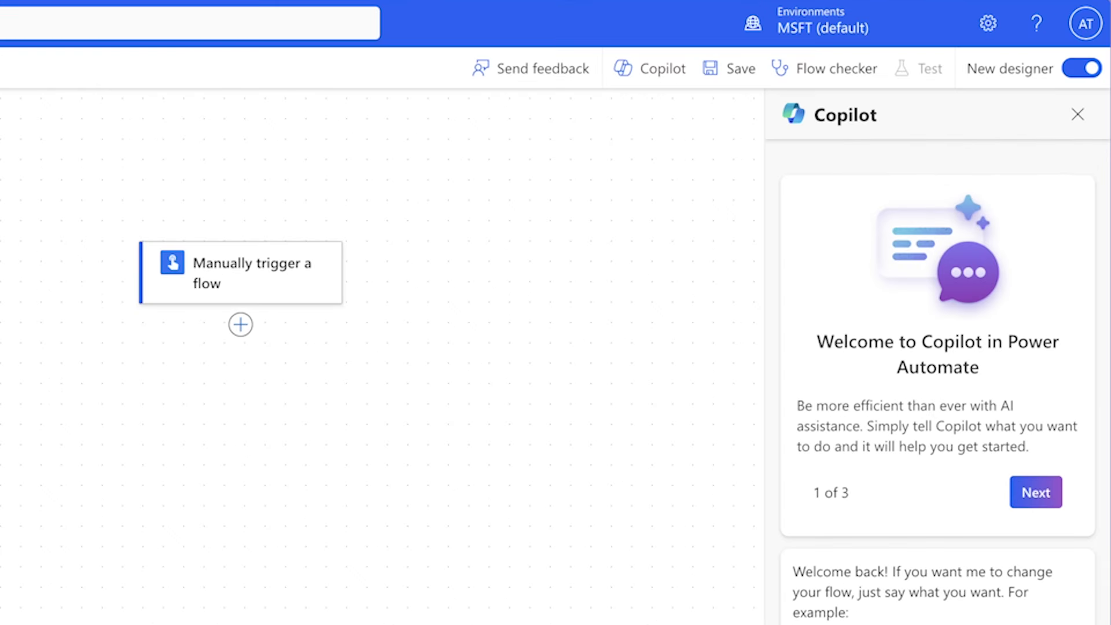
Step: Turn off the new designer and add a SharePoint Get item action after the manual trigger
{"action": "left_click", "coordinate": [1086, 69]}
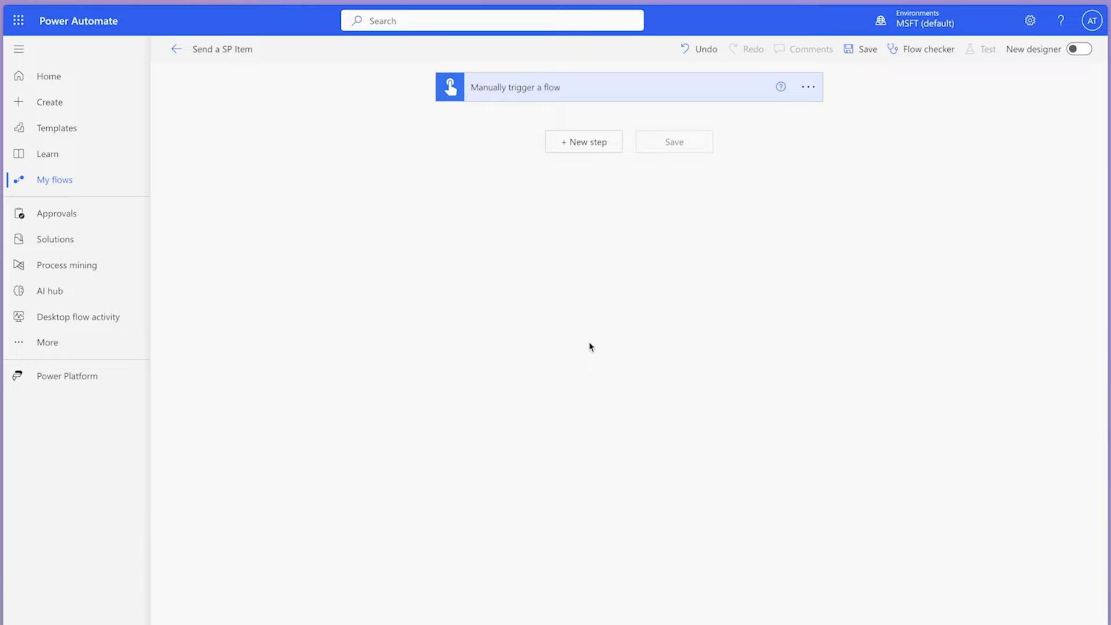
{"action": "left_click", "coordinate": [584, 142]}
{"action": "type", "text": "get item"}
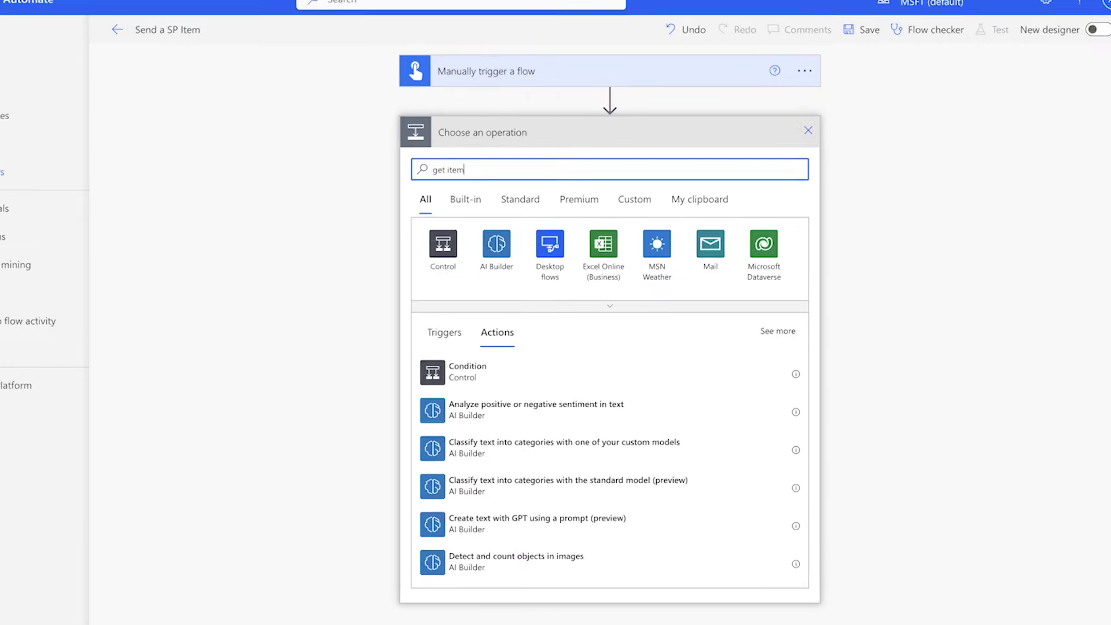
{"action": "left_click", "coordinate": [548, 414]}
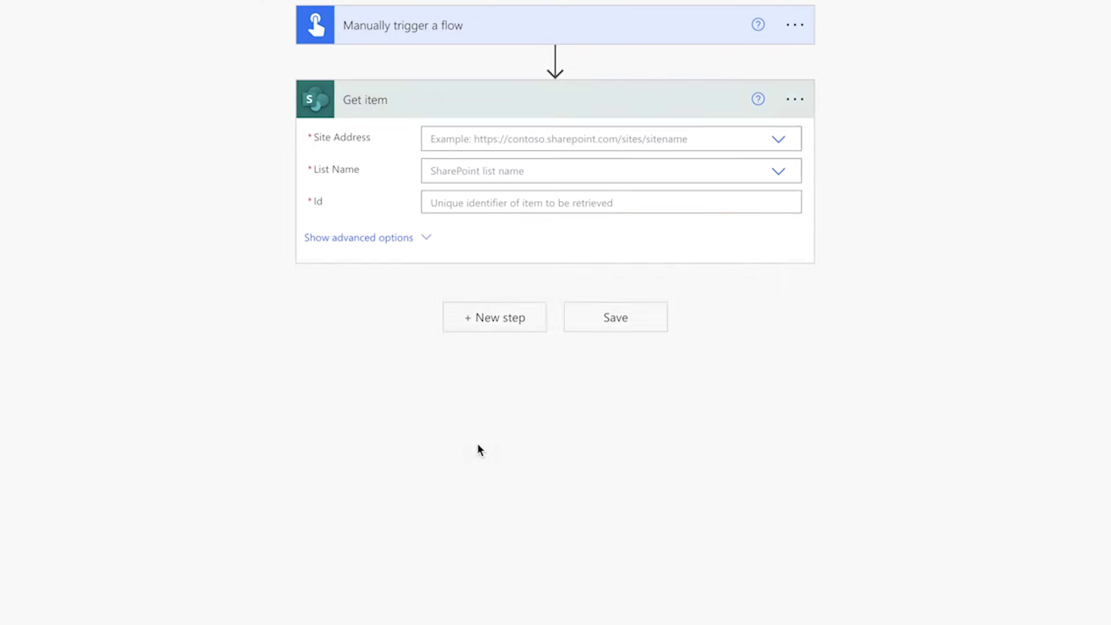
Step: Set the Get item action's site address to Power Platform Sandbox and its list to Team Task List
{"action": "left_click", "coordinate": [776, 144]}
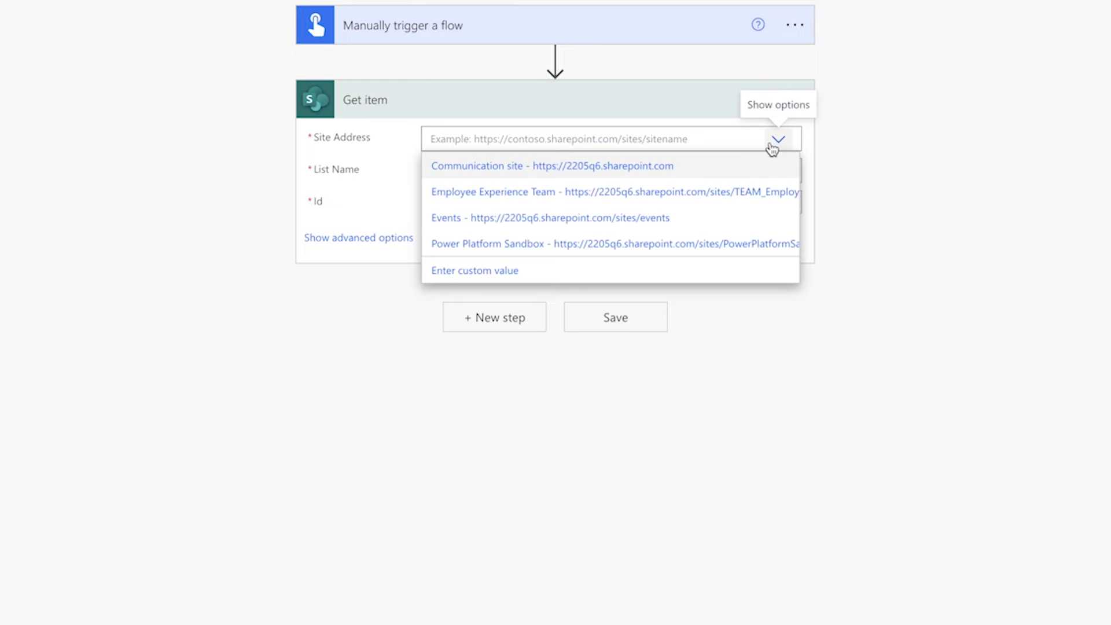
{"action": "left_click", "coordinate": [714, 244]}
{"action": "left_click", "coordinate": [779, 192]}
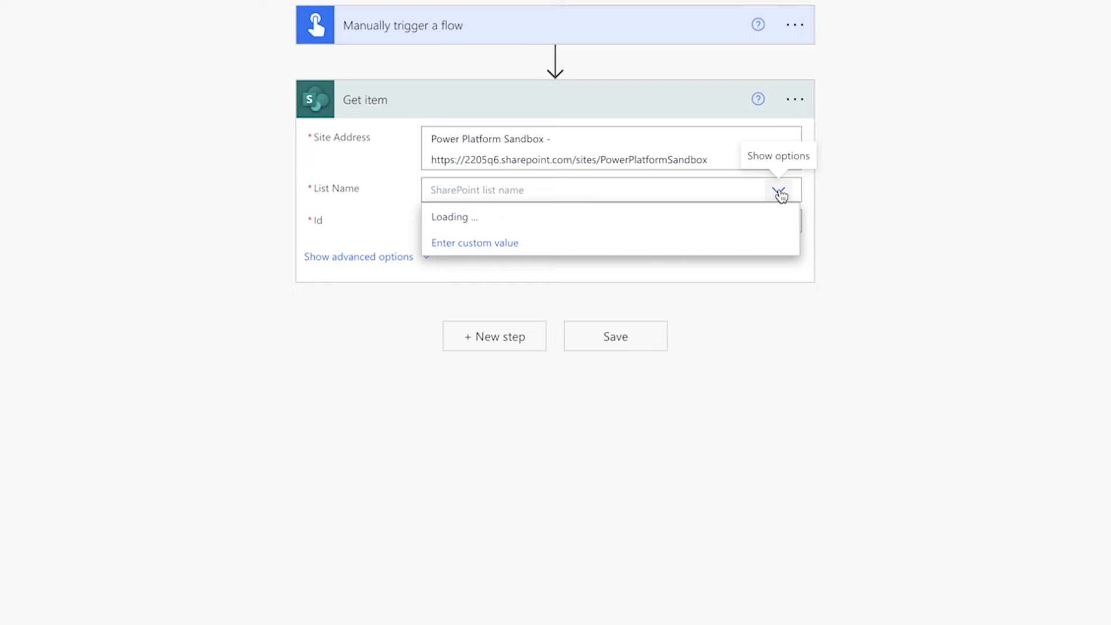
{"action": "scroll", "coordinate": [660, 313], "scroll_direction": "down", "scroll_amount": 2}
{"action": "left_click", "coordinate": [468, 425]}
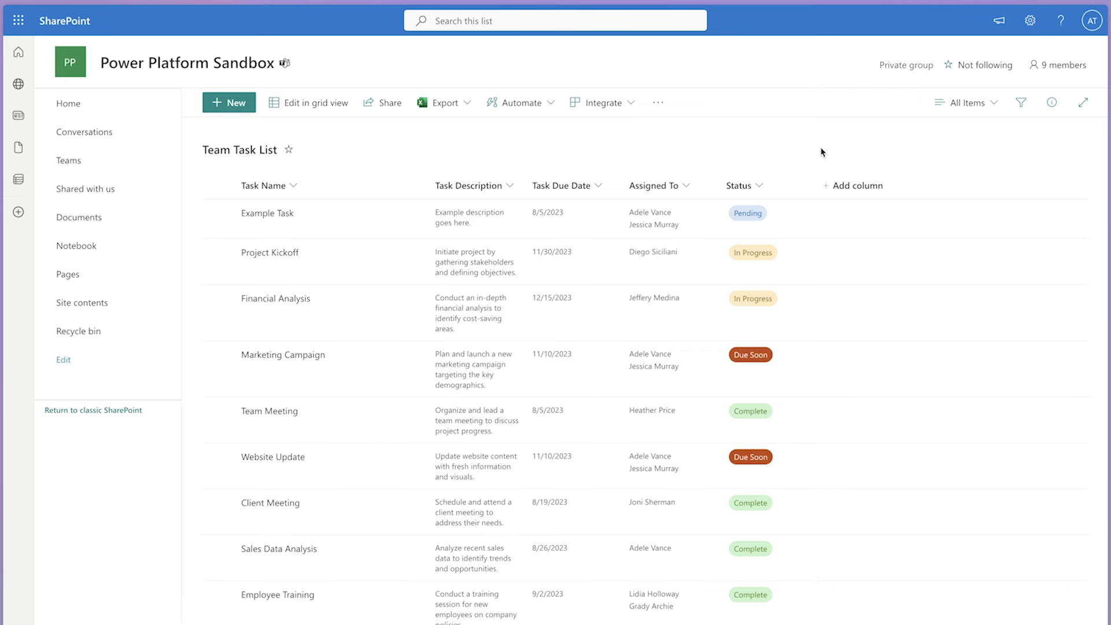
Step: Adjust the Team Task List's visible columns in SharePoint to look up the item's ID, and set the Get item Id to 1
{"action": "left_click", "coordinate": [851, 185]}
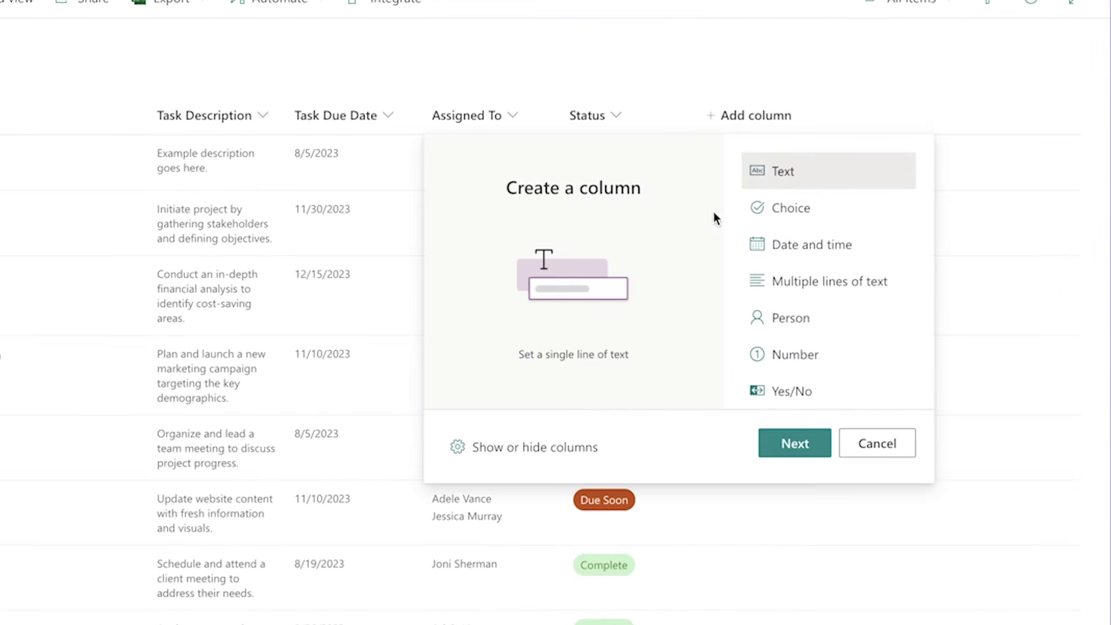
{"action": "left_click", "coordinate": [600, 441]}
{"action": "left_click", "coordinate": [840, 256]}
{"action": "left_click", "coordinate": [865, 22]}
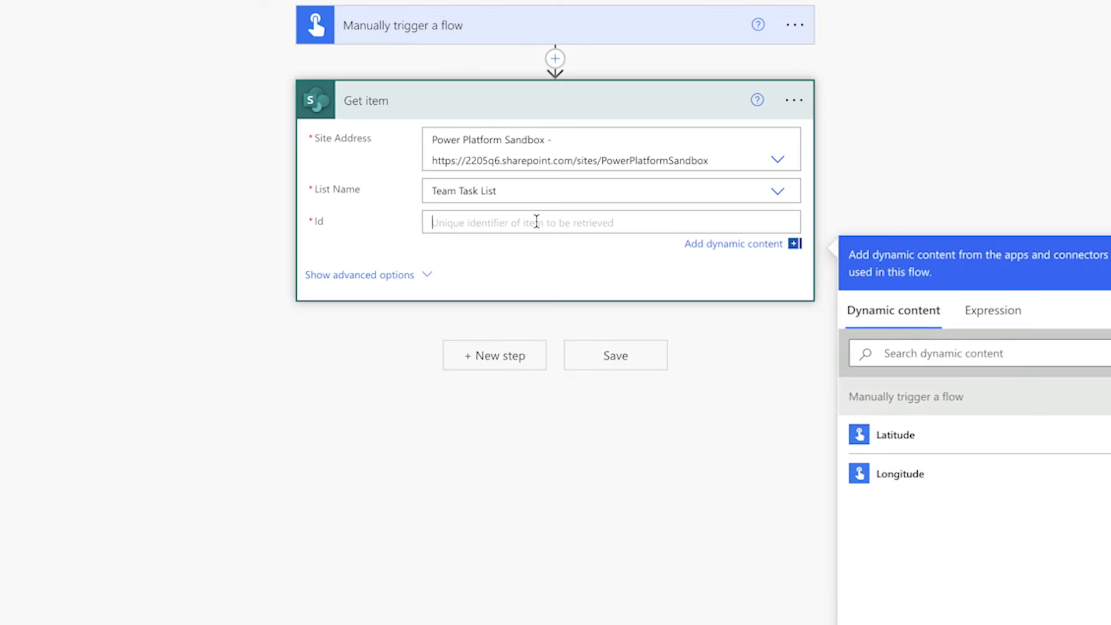
{"action": "type", "text": "1"}
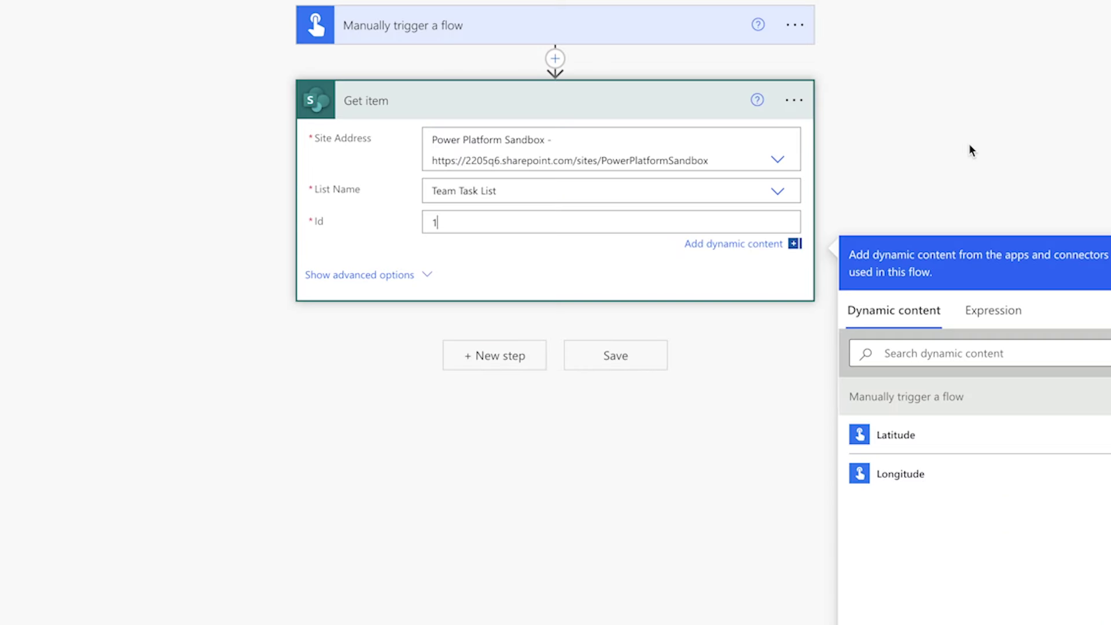
Step: Add a Data Operation Compose action after Get item and rename it "Compose - Assigned To"
{"action": "left_click", "coordinate": [469, 367]}
{"action": "type", "text": "Compos"}
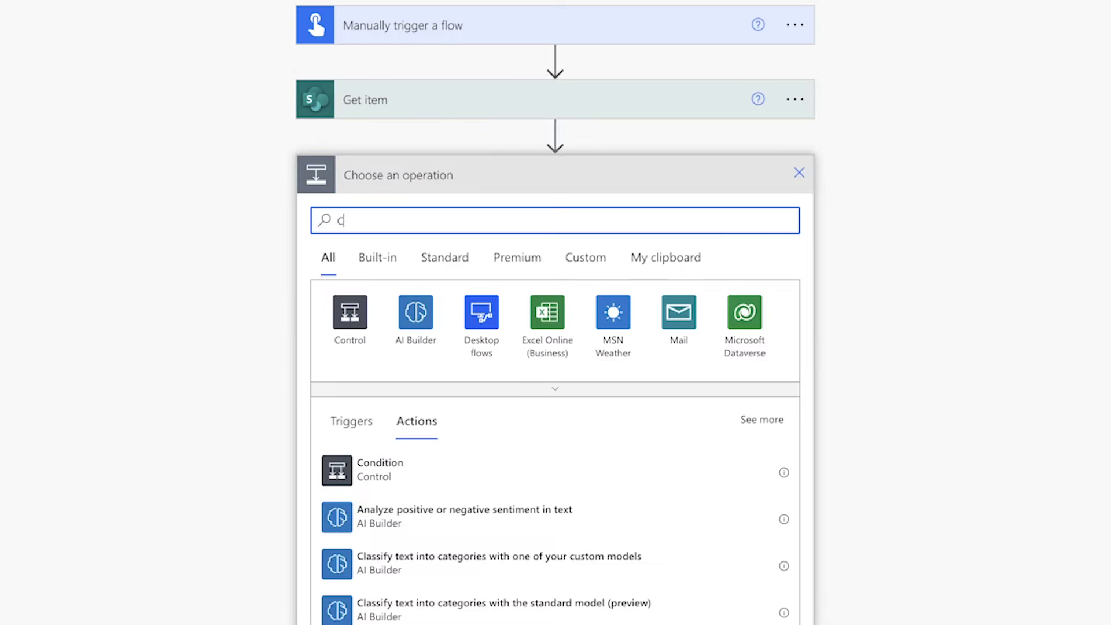
{"action": "type", "text": "e"}
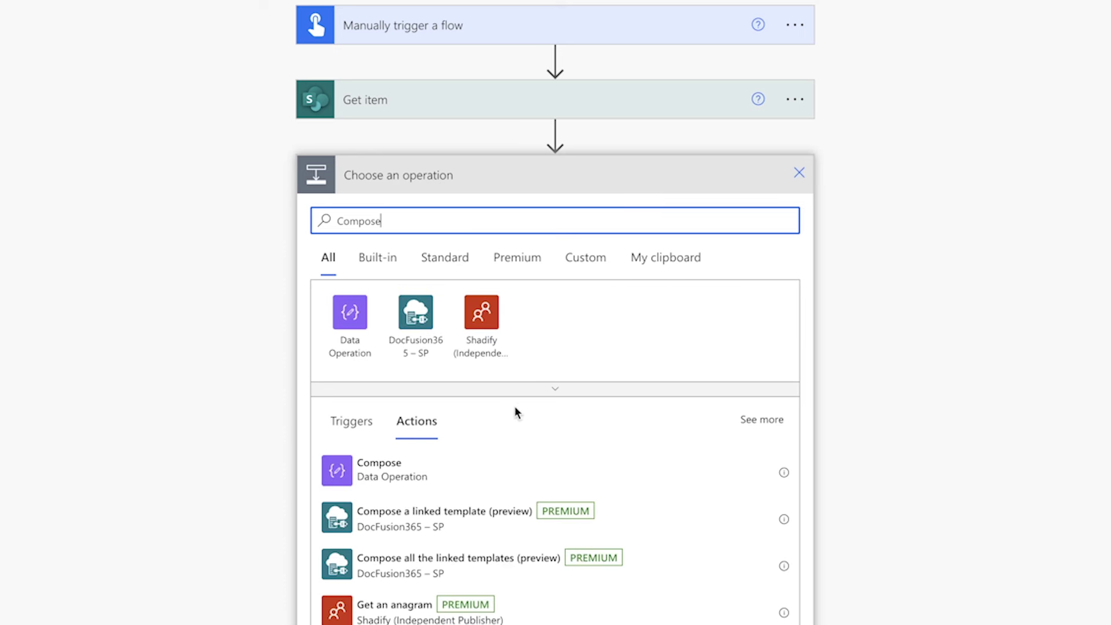
{"action": "left_click", "coordinate": [544, 467]}
{"action": "left_click", "coordinate": [793, 174]}
{"action": "left_click", "coordinate": [877, 203]}
{"action": "type", "text": "- Assigned To"}
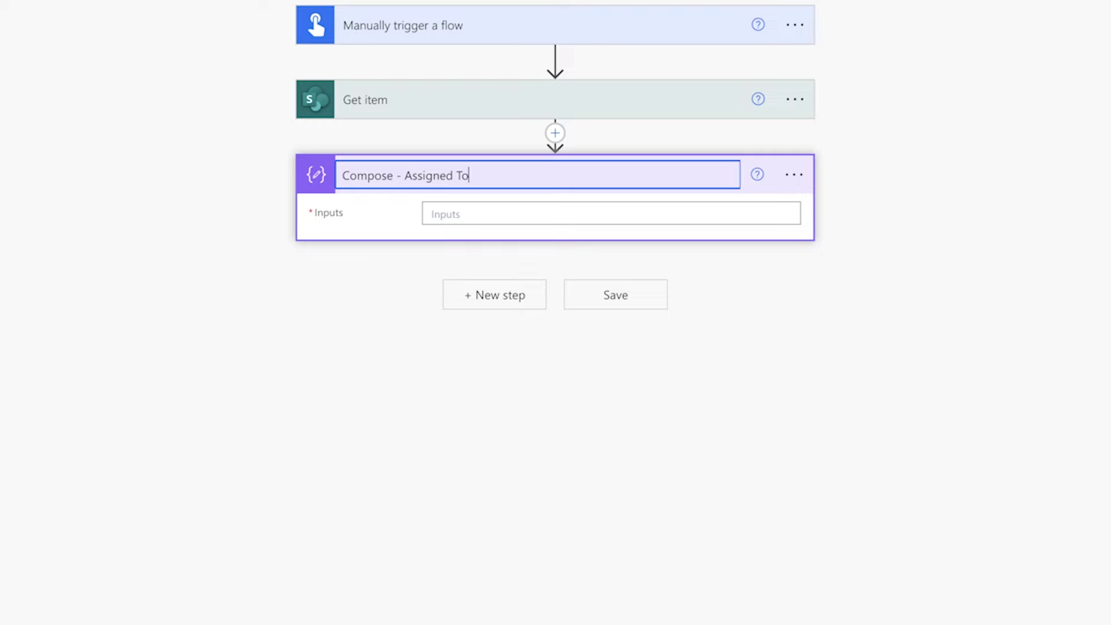
Step: Set the input of Compose - Assigned To to the Assigned To dynamic content from Get item
{"action": "left_click", "coordinate": [672, 218]}
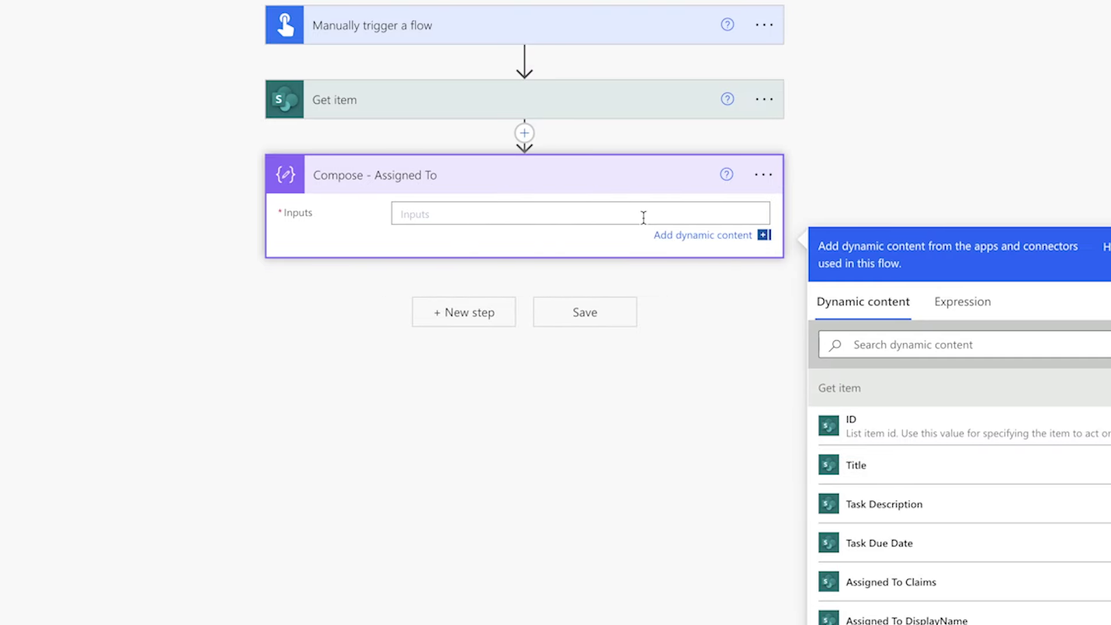
{"action": "type", "text": "assigned to"}
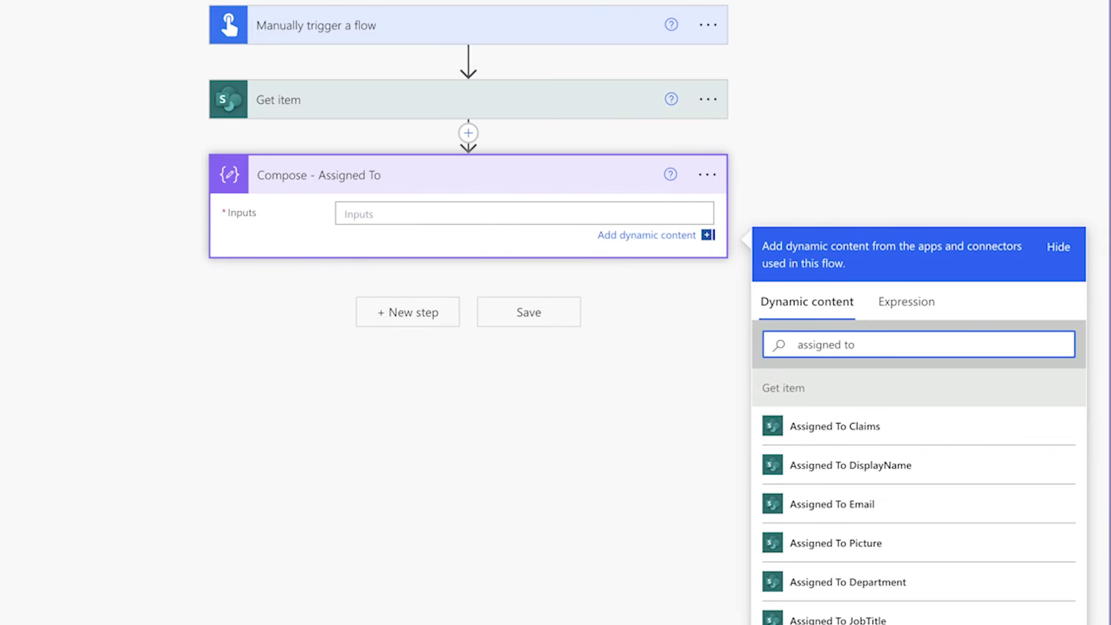
{"action": "scroll", "coordinate": [925, 390], "scroll_direction": "down", "scroll_amount": 3}
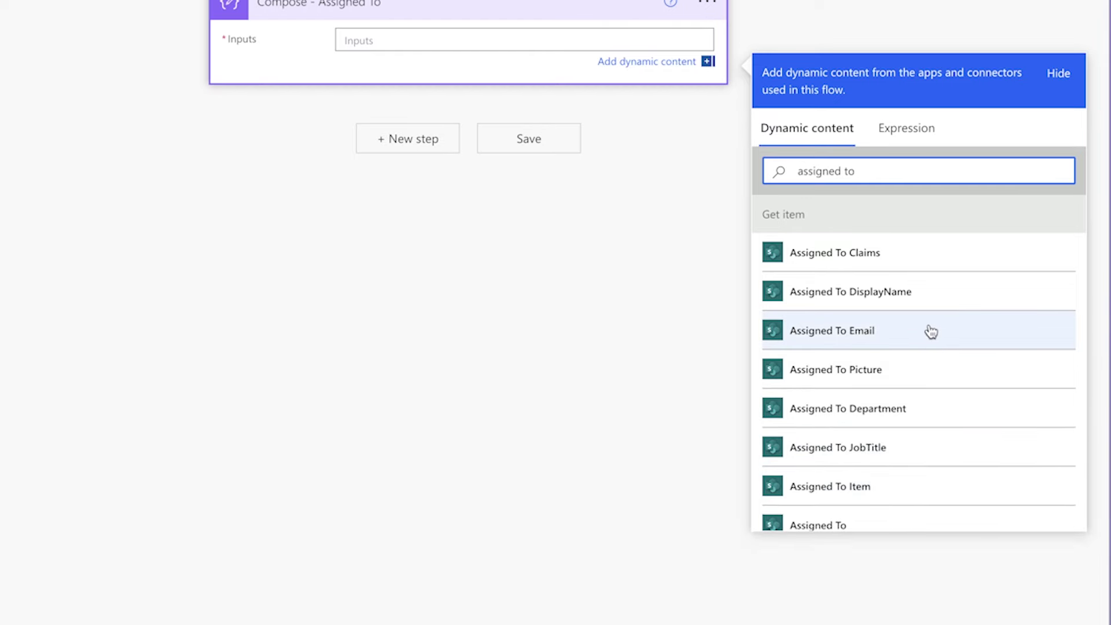
{"action": "scroll", "coordinate": [930, 340], "scroll_direction": "down", "scroll_amount": 1}
{"action": "left_click", "coordinate": [905, 516]}
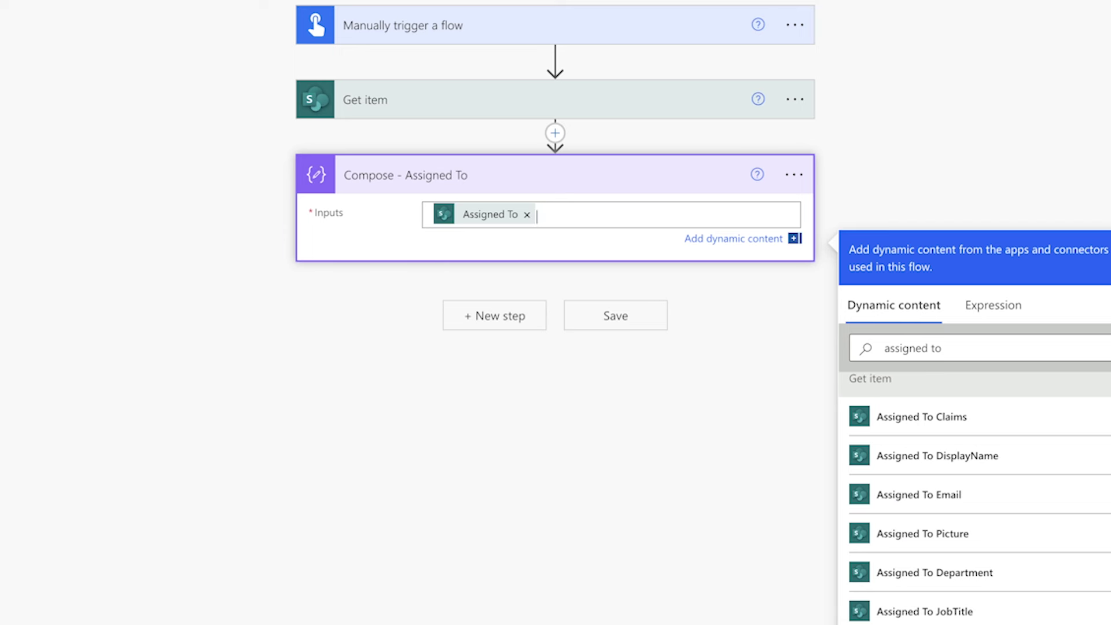
Step: Save the flow and run a manual test of it
{"action": "left_click", "coordinate": [863, 49]}
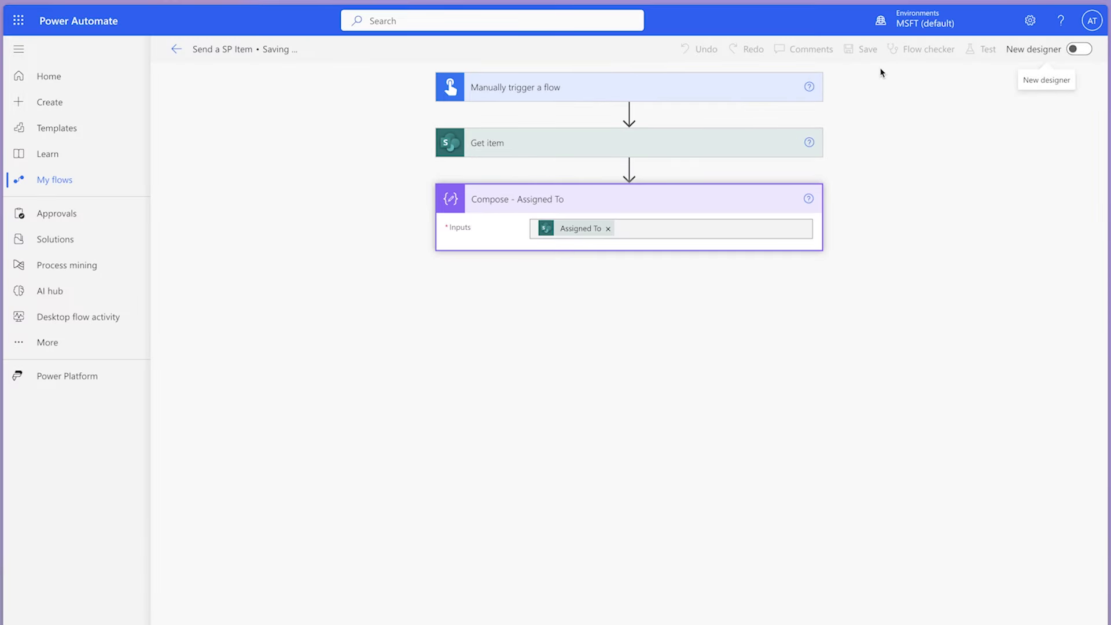
{"action": "left_click", "coordinate": [982, 48]}
{"action": "left_click", "coordinate": [865, 80]}
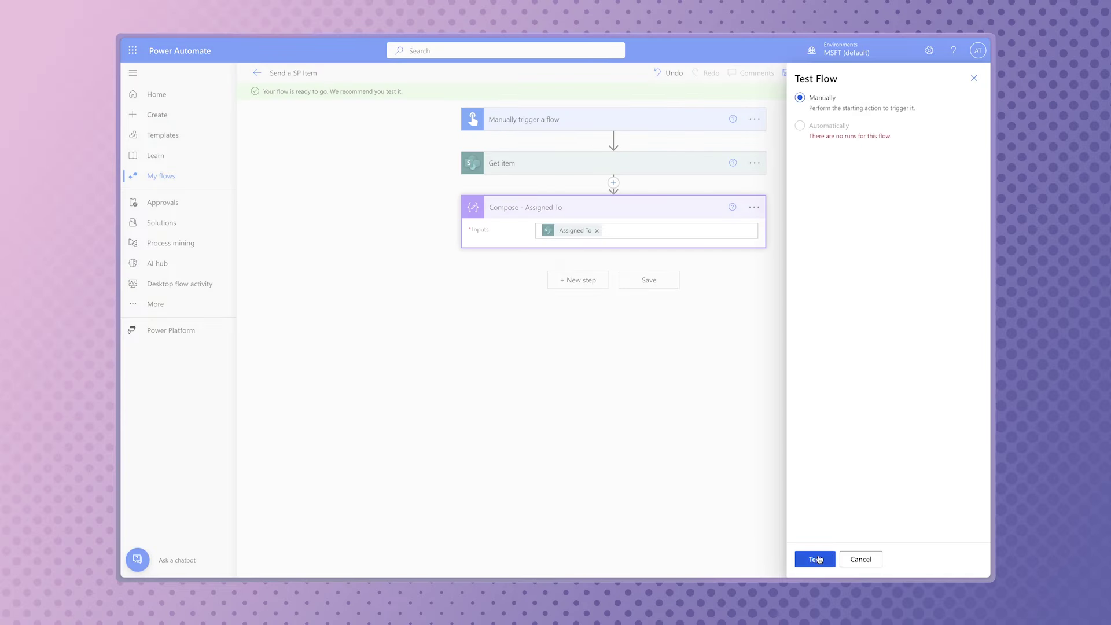
{"action": "left_click", "coordinate": [819, 559]}
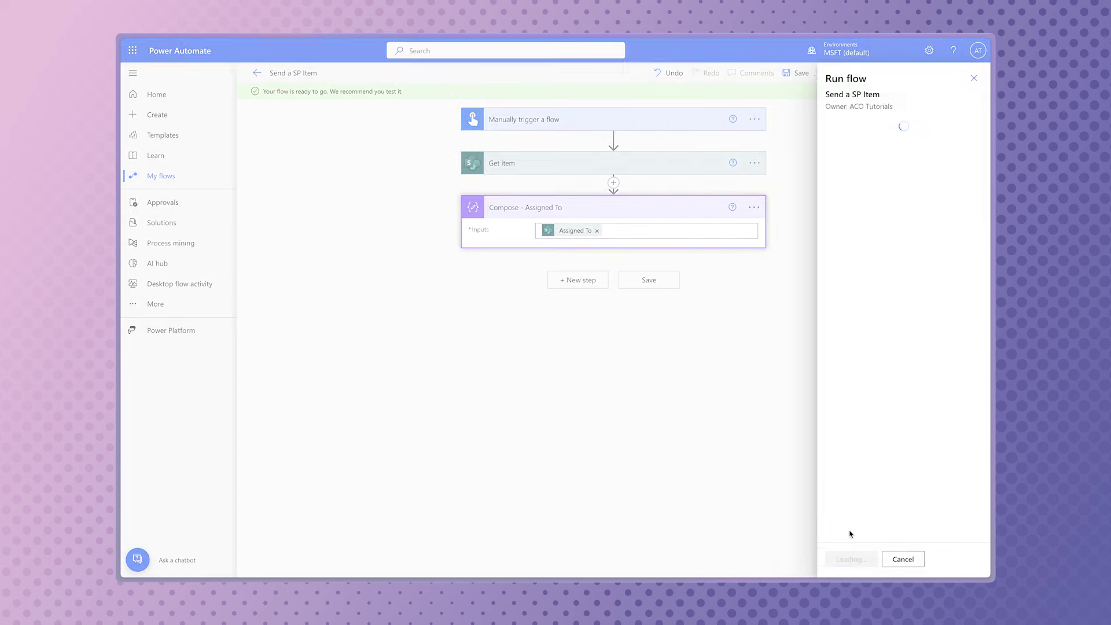
{"action": "left_click", "coordinate": [851, 560]}
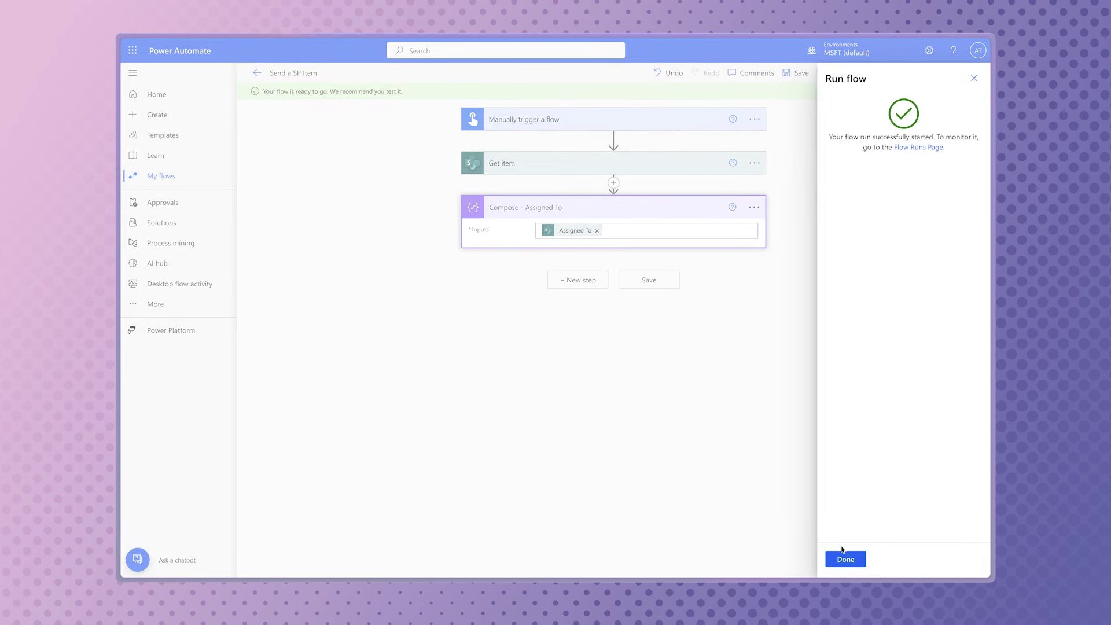
{"action": "left_click", "coordinate": [843, 559]}
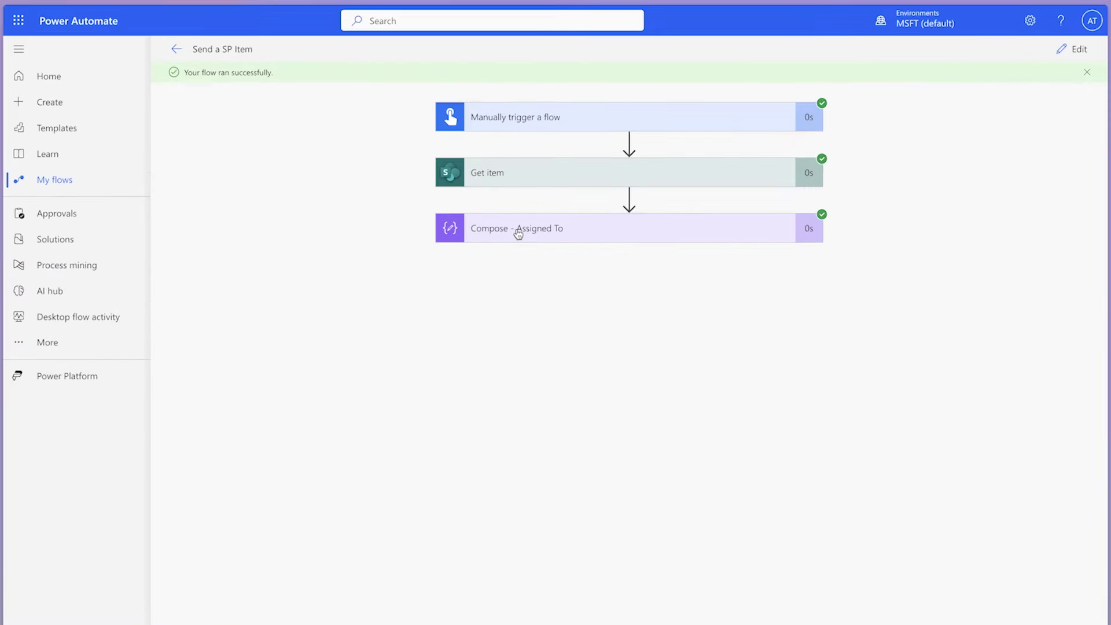
Step: Examine the Compose - Assigned To run output for the details returned for each assigned person
{"action": "left_click", "coordinate": [525, 215]}
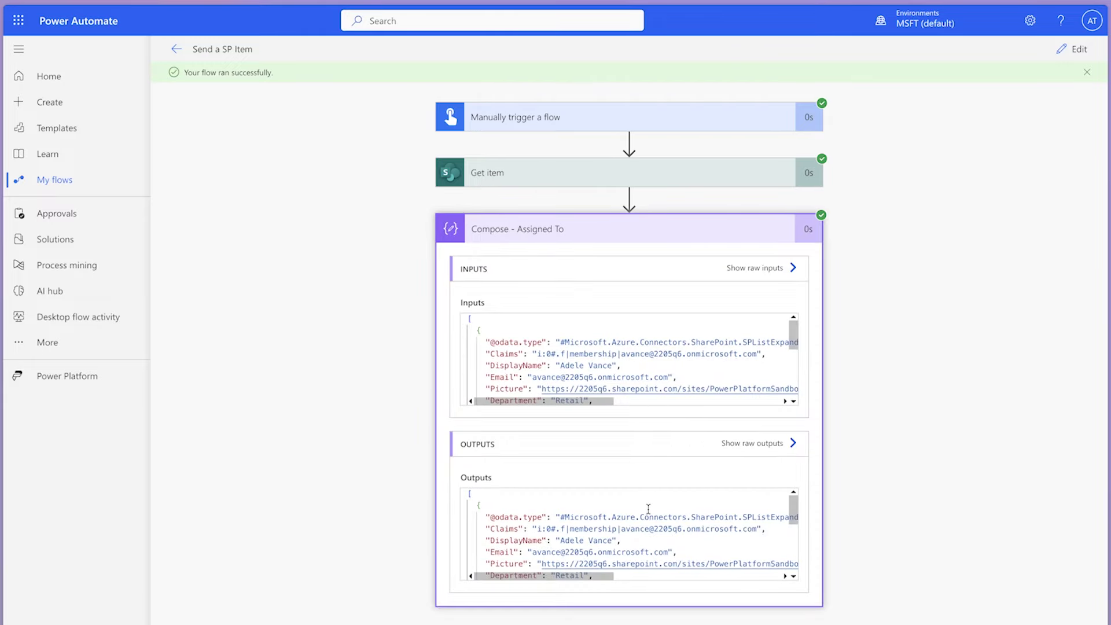
{"action": "scroll", "coordinate": [654, 521], "scroll_direction": "down", "scroll_amount": 5}
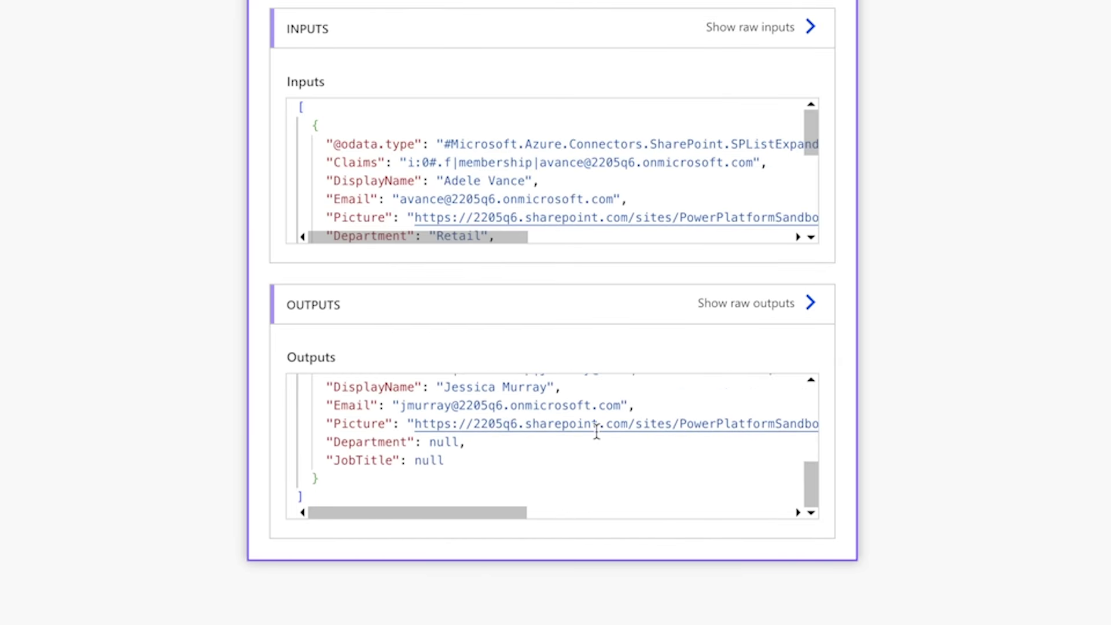
{"action": "scroll", "coordinate": [596, 431], "scroll_direction": "up", "scroll_amount": 5}
{"action": "left_click_drag", "start_coordinate": [312, 401], "coordinate": [532, 493]}
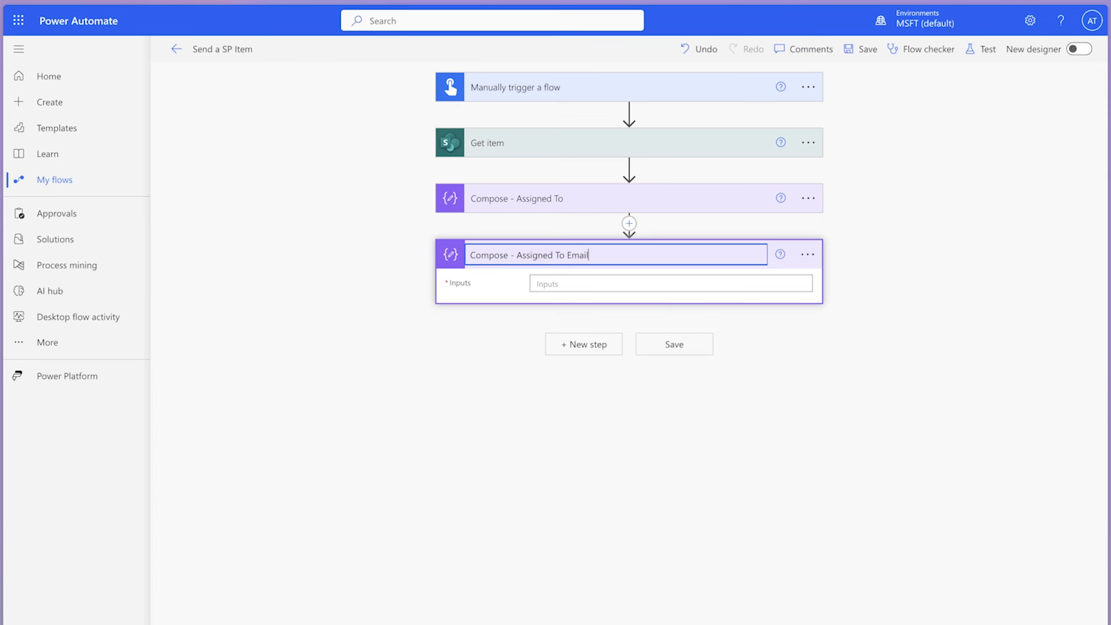
Step: Set the input of Compose - Assigned To Email to the Assigned To Email dynamic content from Get item
{"action": "left_click", "coordinate": [687, 283]}
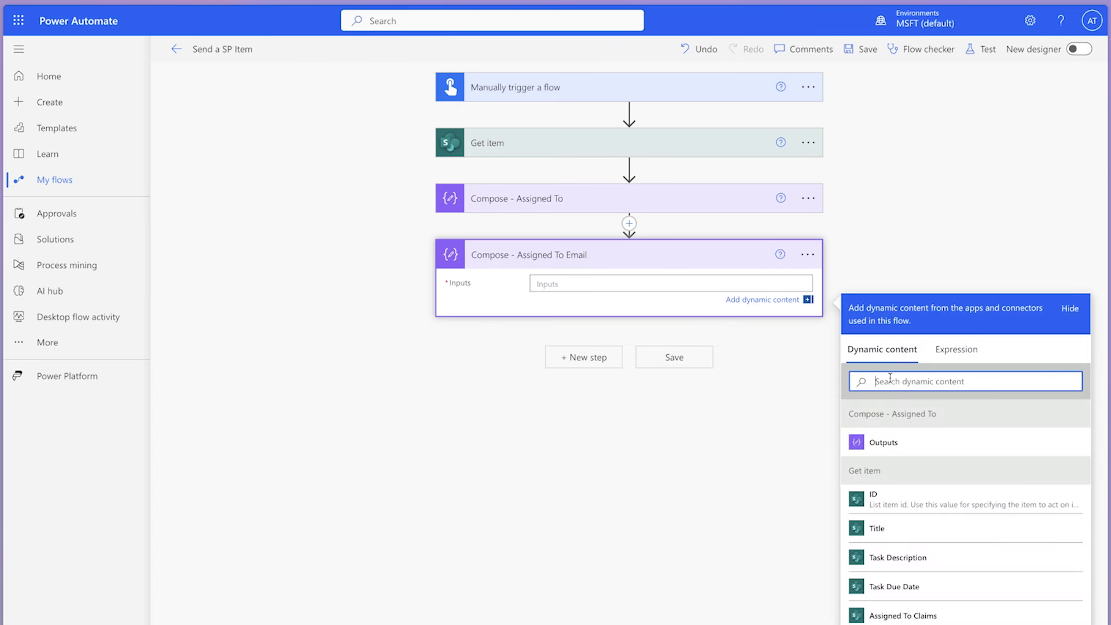
{"action": "type", "text": "assigned to"}
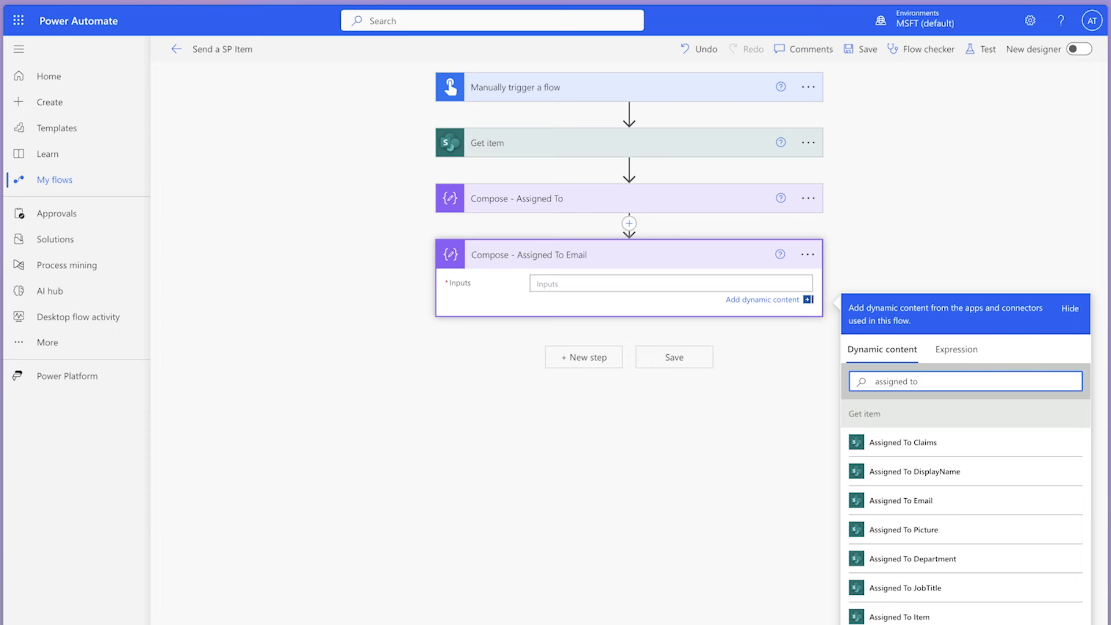
{"action": "left_click", "coordinate": [920, 500]}
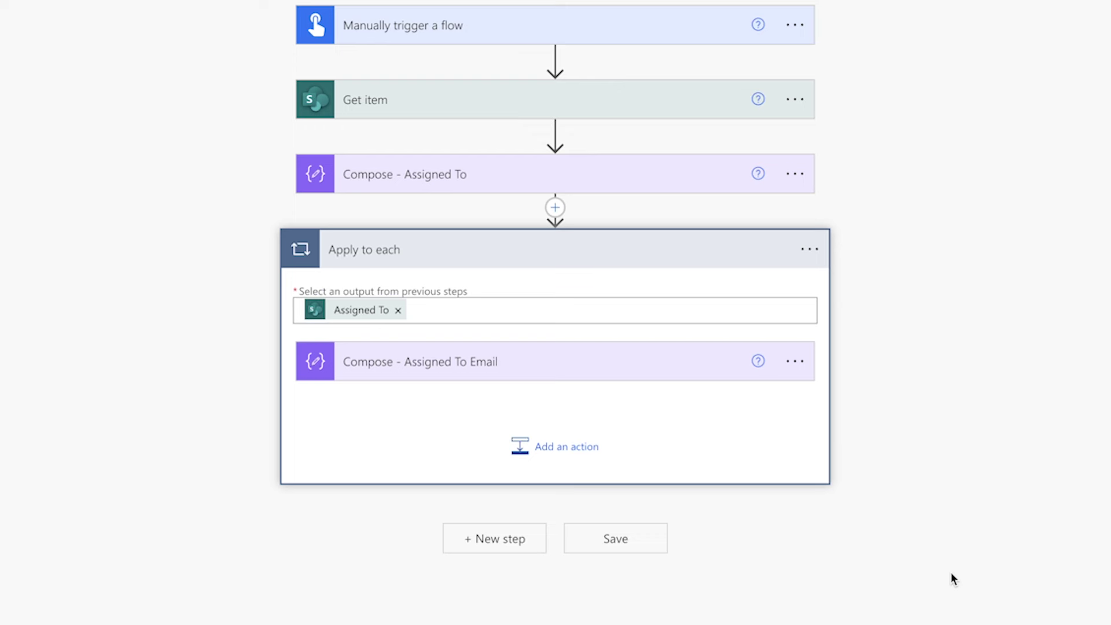
Step: Delete the Apply to each loop together with the Compose - Assigned To Email action inside it
{"action": "left_click", "coordinate": [810, 249]}
{"action": "left_click", "coordinate": [874, 501]}
{"action": "left_click", "coordinate": [463, 413]}
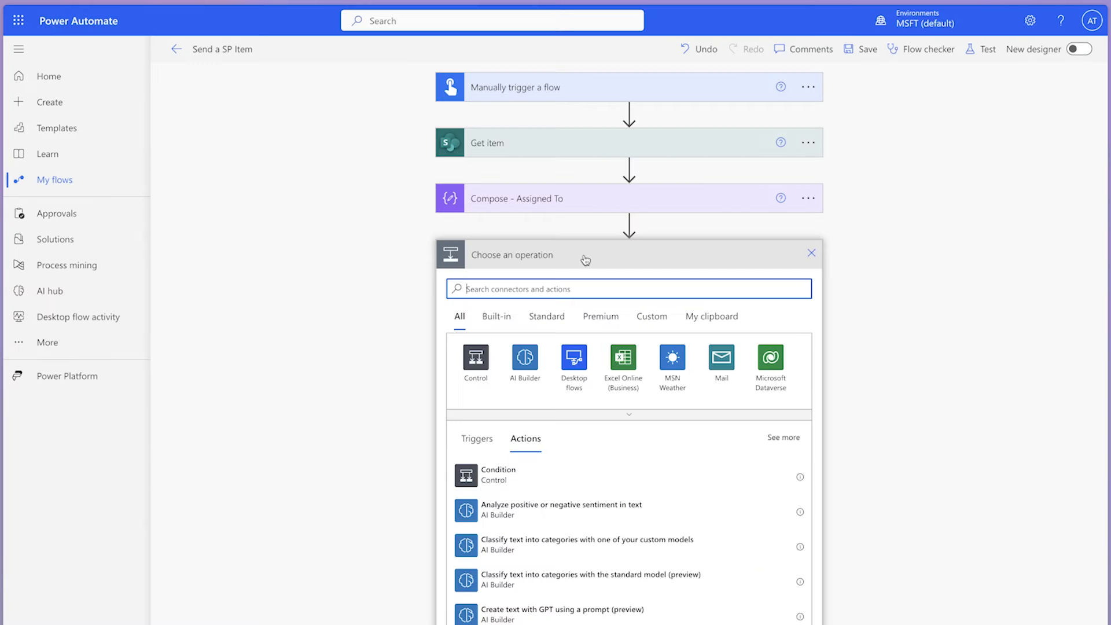
Step: Add a Data Operation Select action after Compose - Assigned To and rename it "Select - Assigned To"
{"action": "type", "text": "select"}
{"action": "left_click", "coordinate": [535, 354]}
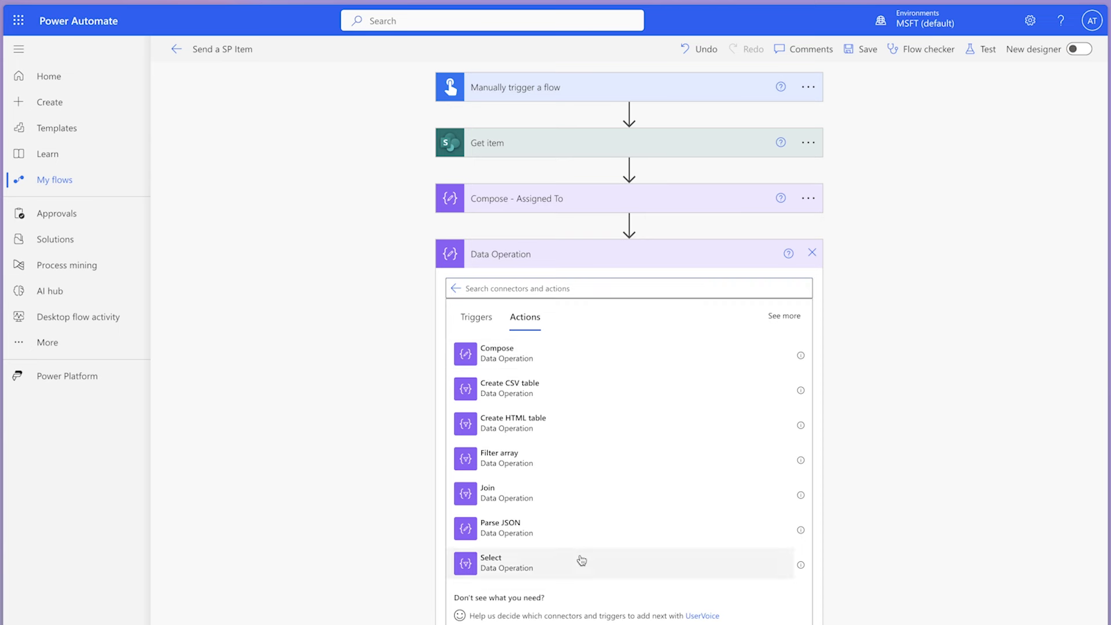
{"action": "left_click", "coordinate": [580, 559]}
{"action": "left_click", "coordinate": [521, 254]}
{"action": "type", "text": "- Assigned To"}
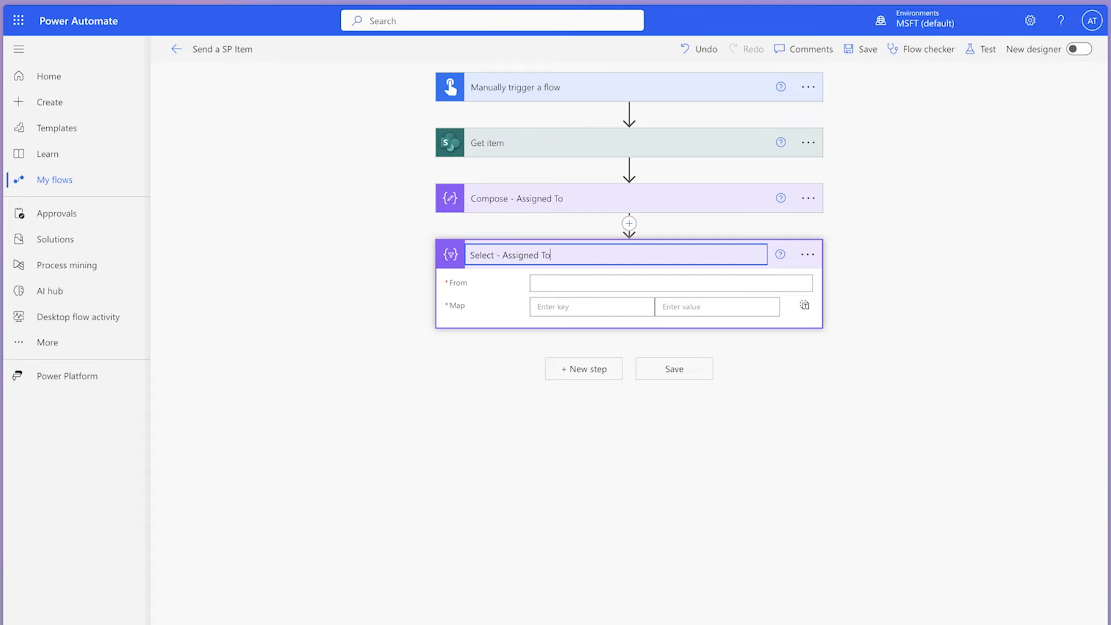
Step: Set the From input of Select - Assigned To to the Assigned To dynamic content from Get item
{"action": "left_click", "coordinate": [749, 284]}
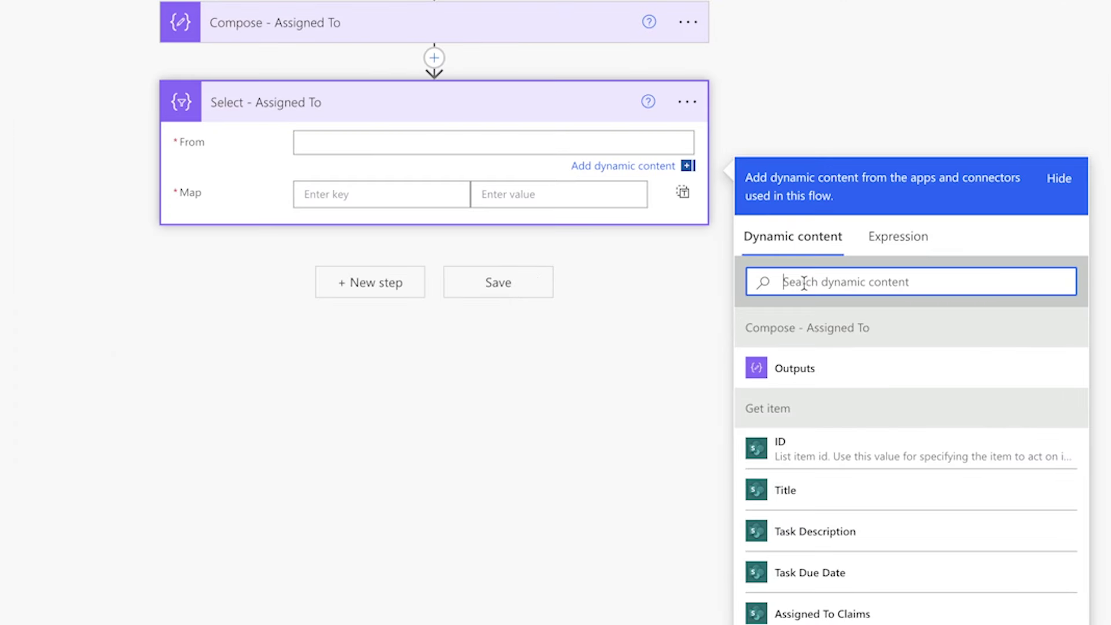
{"action": "type", "text": "assigned to"}
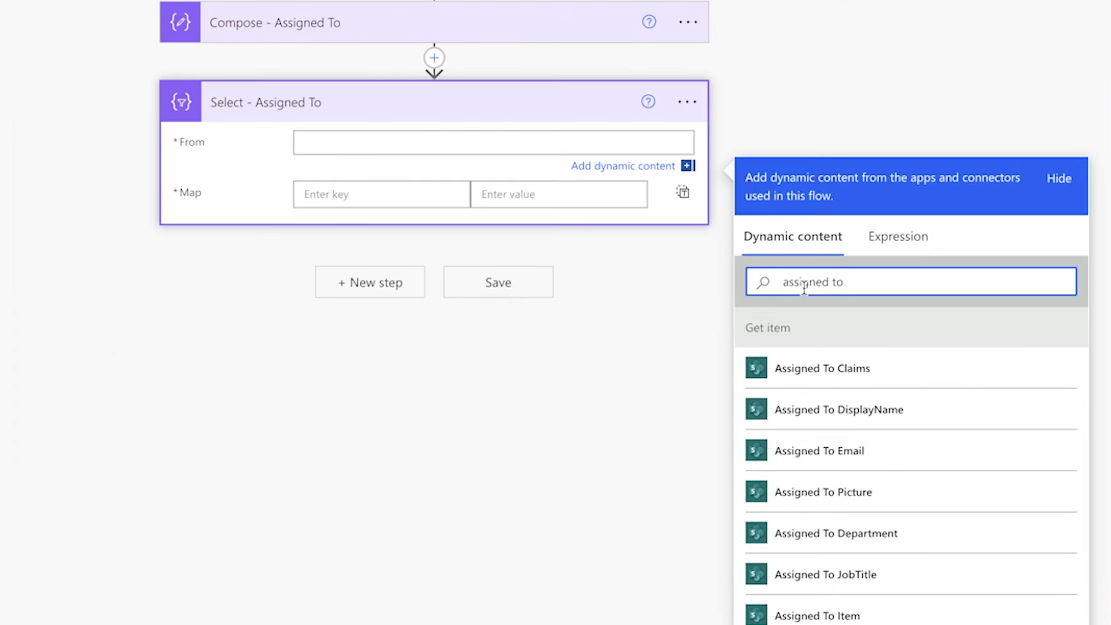
{"action": "scroll", "coordinate": [868, 377], "scroll_direction": "down", "scroll_amount": 2}
{"action": "left_click", "coordinate": [863, 559]}
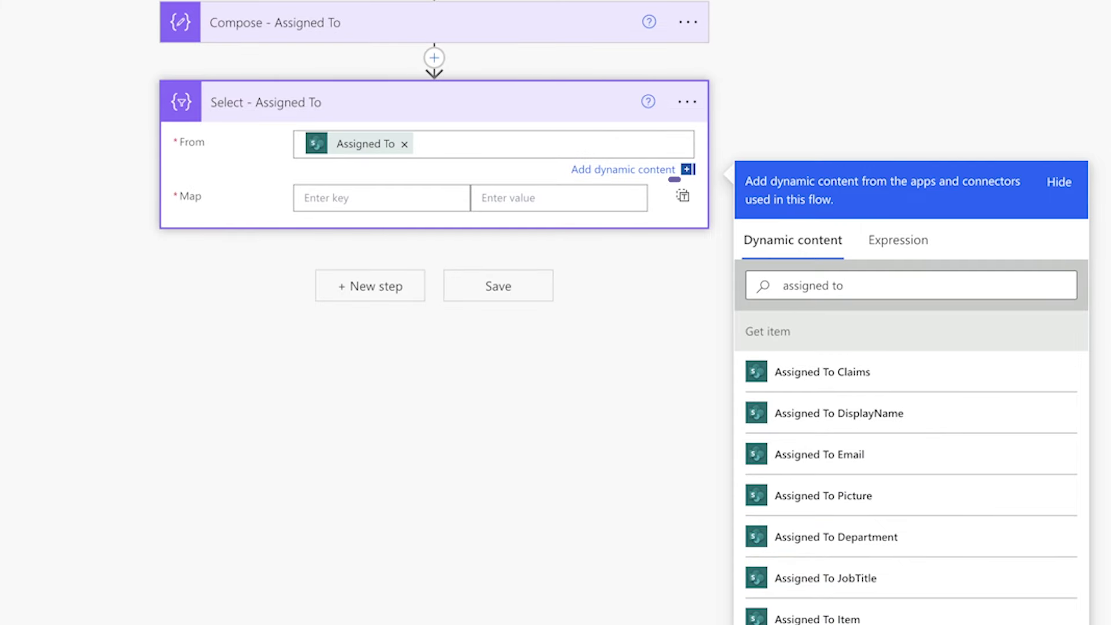
Step: Switch the Map of Select - Assigned To to text mode and fill it with the Assigned To Email dynamic content
{"action": "left_click", "coordinate": [684, 196]}
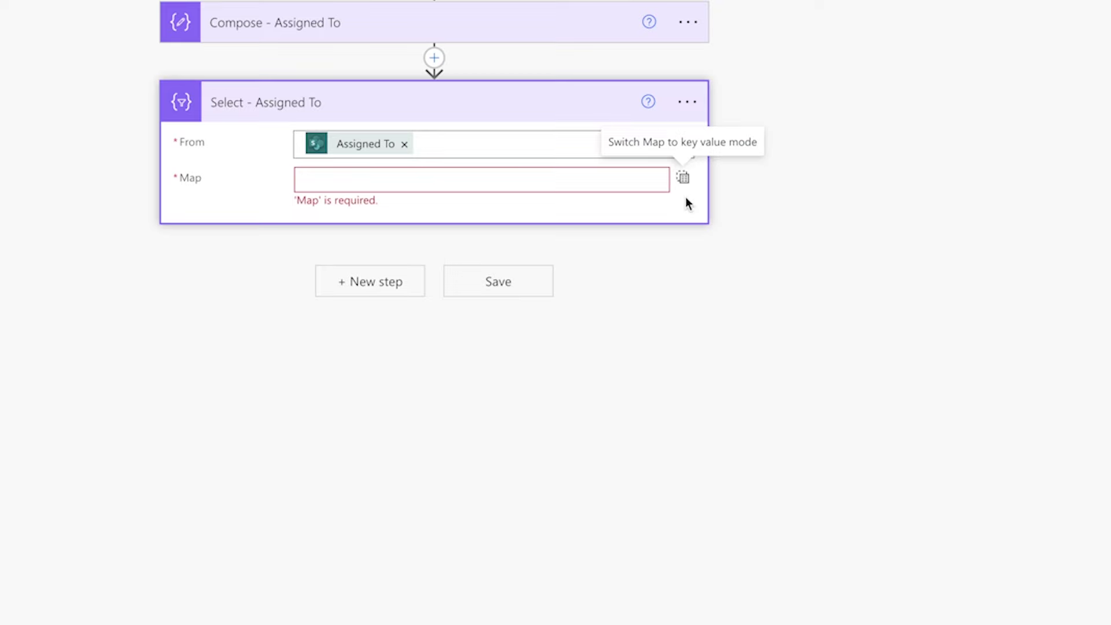
{"action": "left_click", "coordinate": [621, 181]}
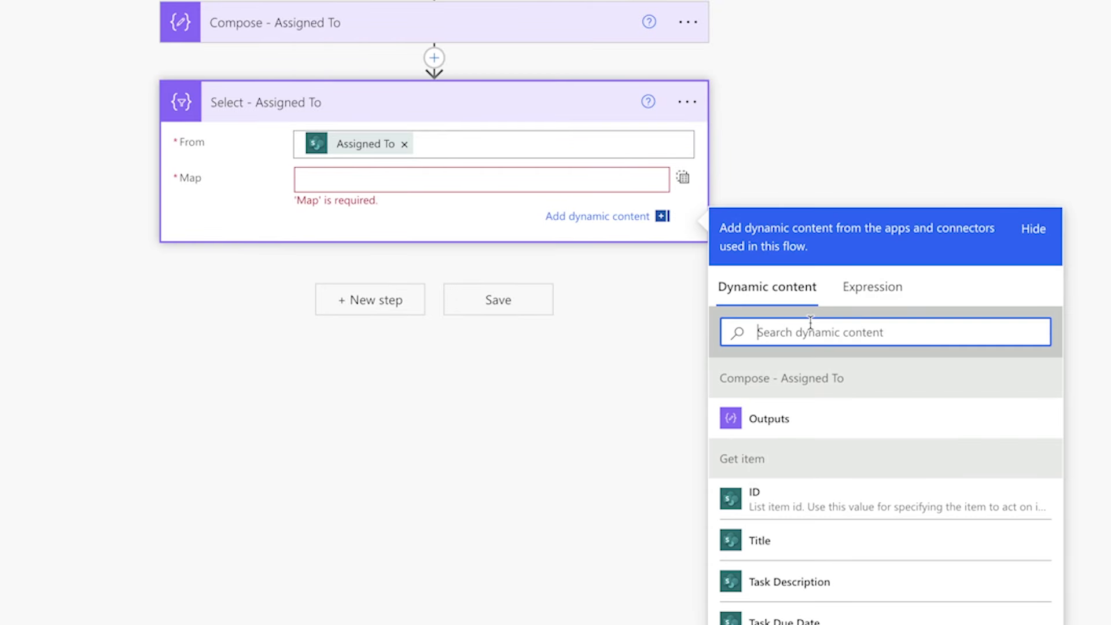
{"action": "type", "text": "email"}
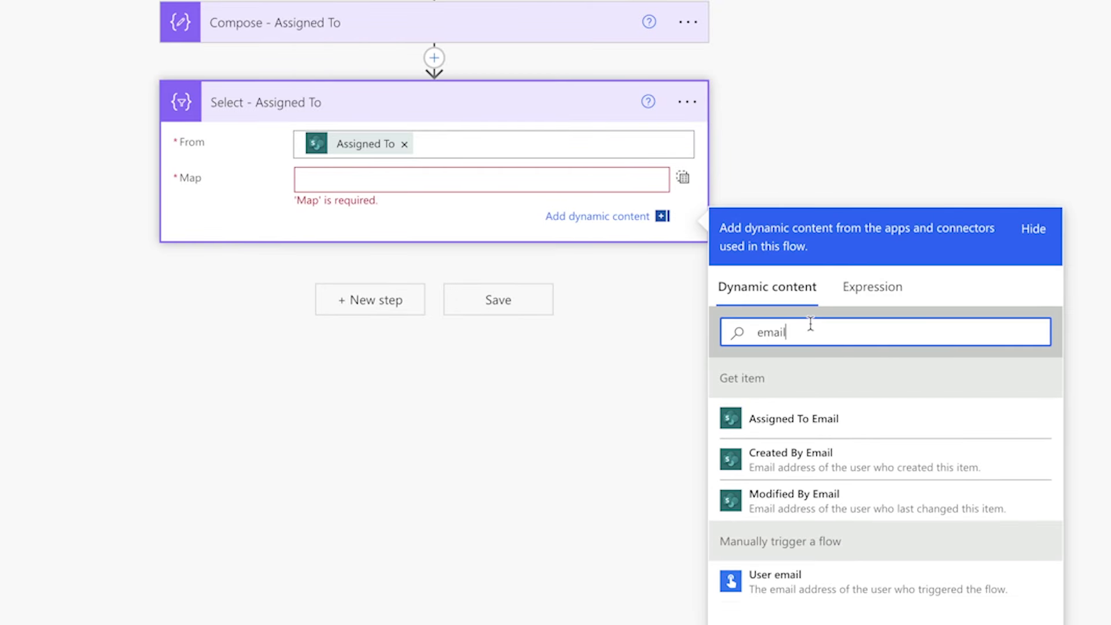
{"action": "left_click", "coordinate": [831, 422]}
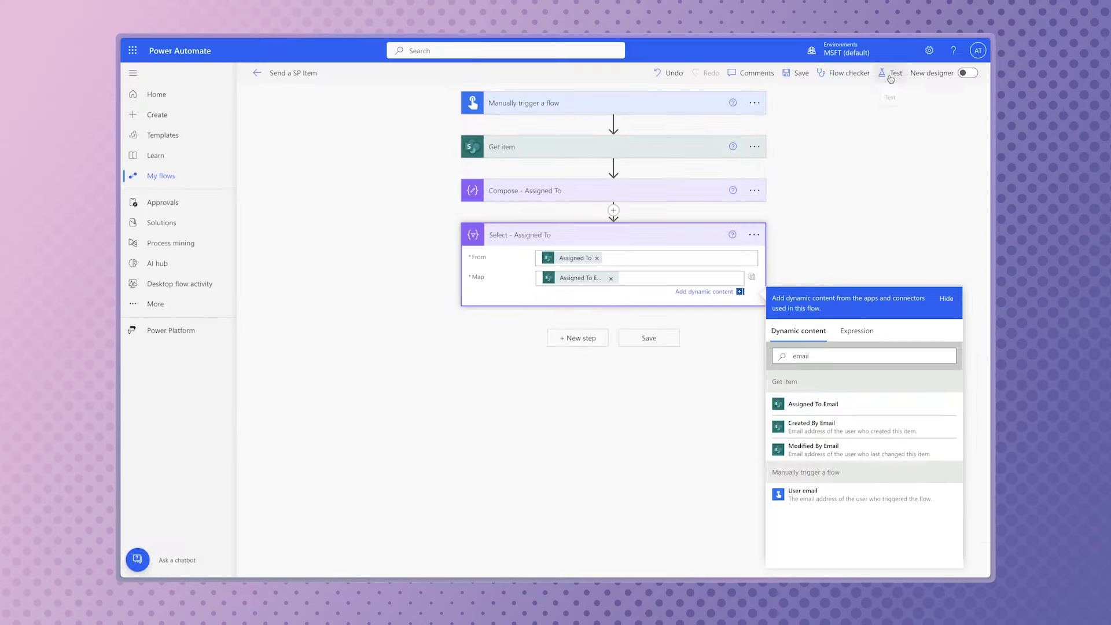
Step: Save the flow, run a manual test and open the run details of Select - Assigned To
{"action": "left_click", "coordinate": [892, 75]}
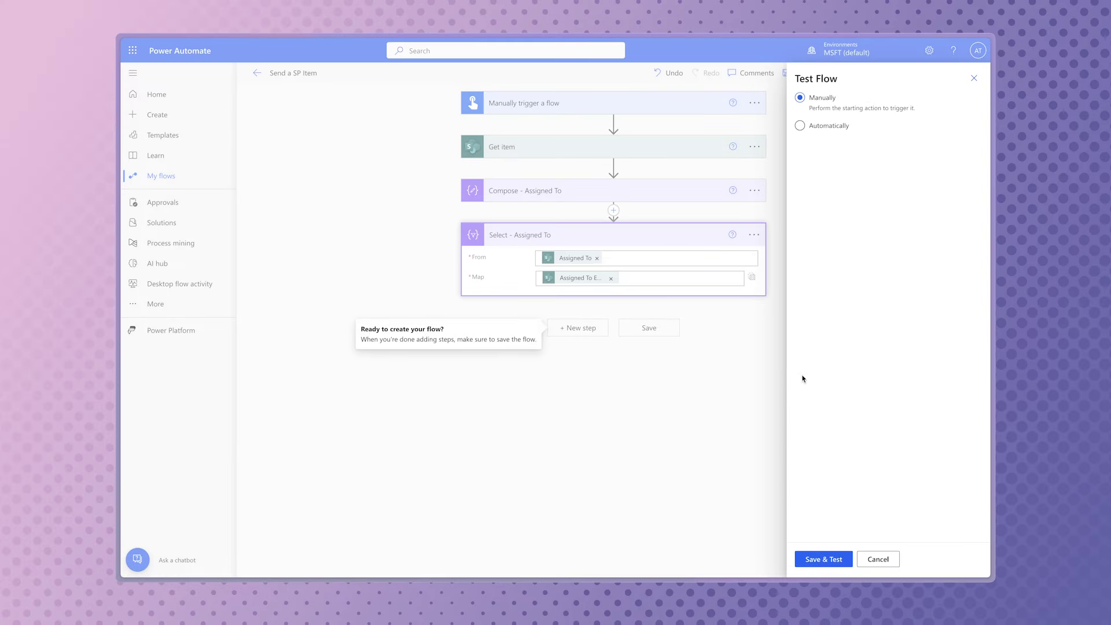
{"action": "left_click", "coordinate": [833, 558]}
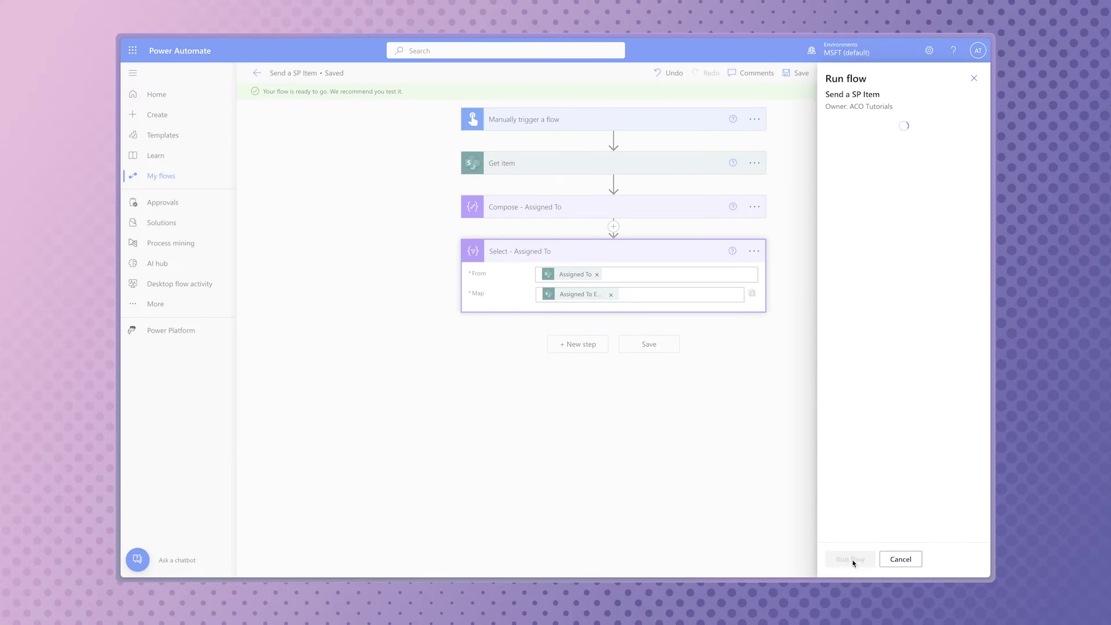
{"action": "left_click", "coordinate": [851, 559]}
{"action": "left_click", "coordinate": [650, 264]}
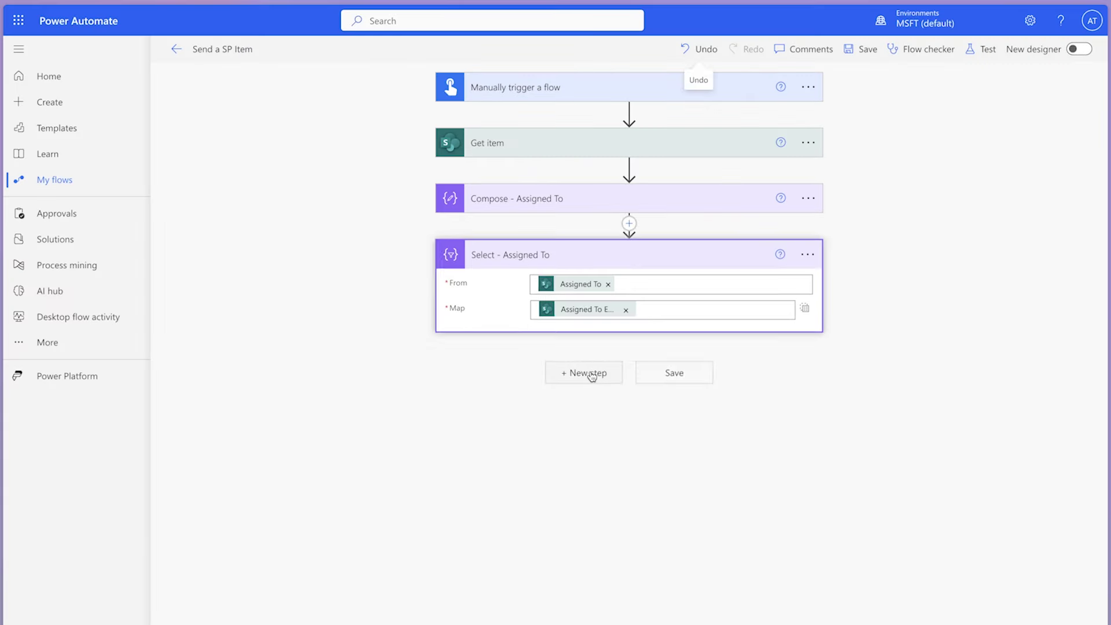
Step: Add a Join action after Select - Assigned To and name it "Join - Assigned To Email Addresses"
{"action": "left_click", "coordinate": [585, 372]}
{"action": "type", "text": "join"}
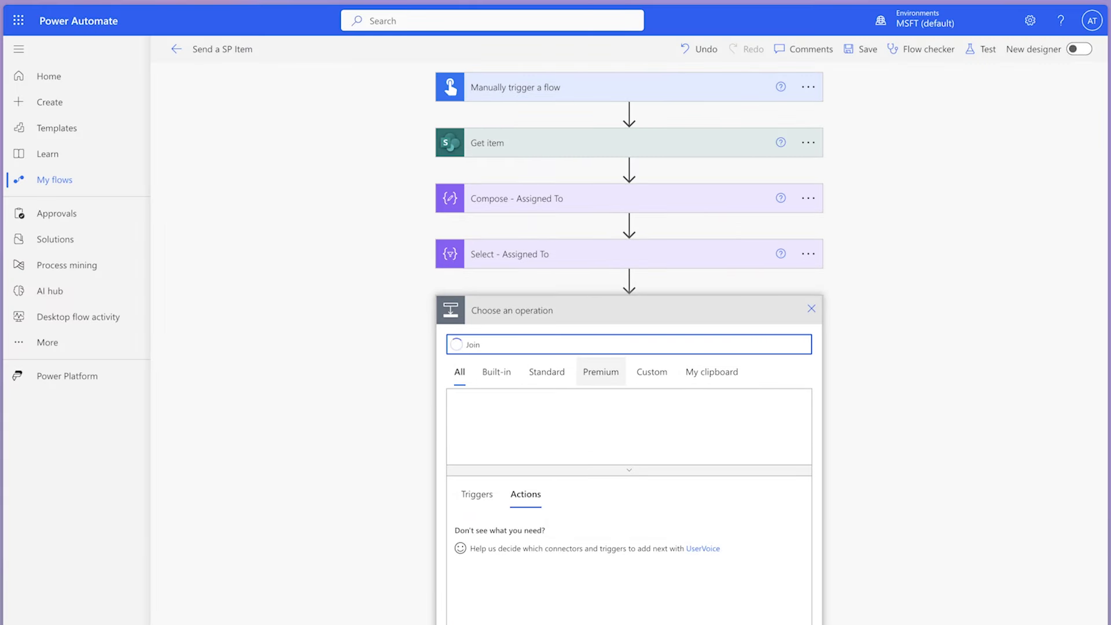
{"action": "left_click", "coordinate": [696, 466]}
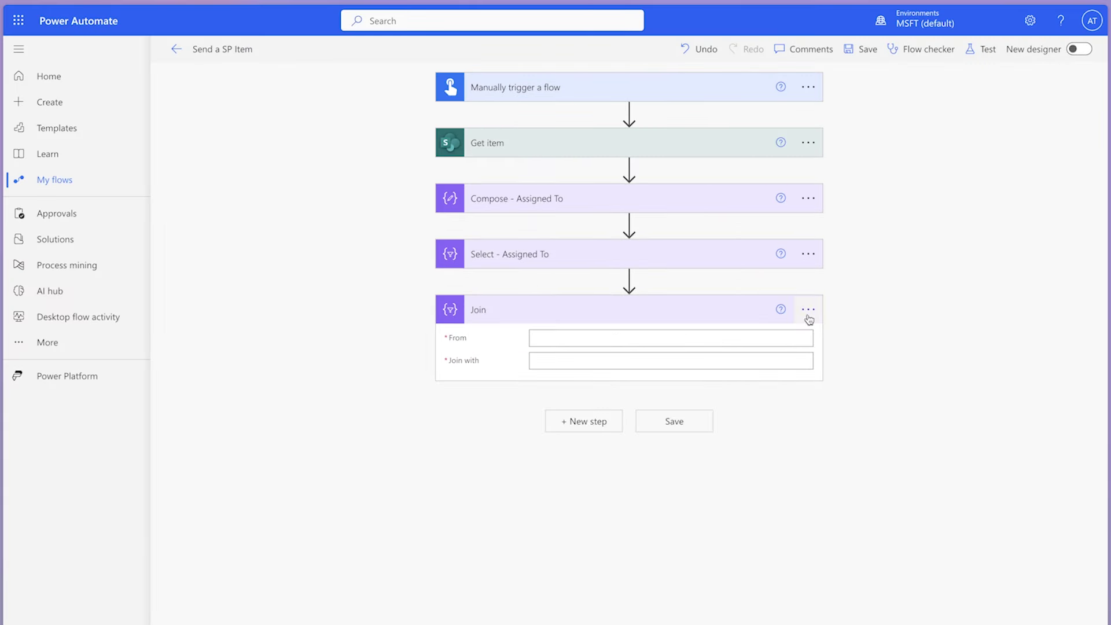
Step: Configure the Join action to take the Output of Select - Assigned To and join the values with a semicolon
{"action": "left_click", "coordinate": [682, 338]}
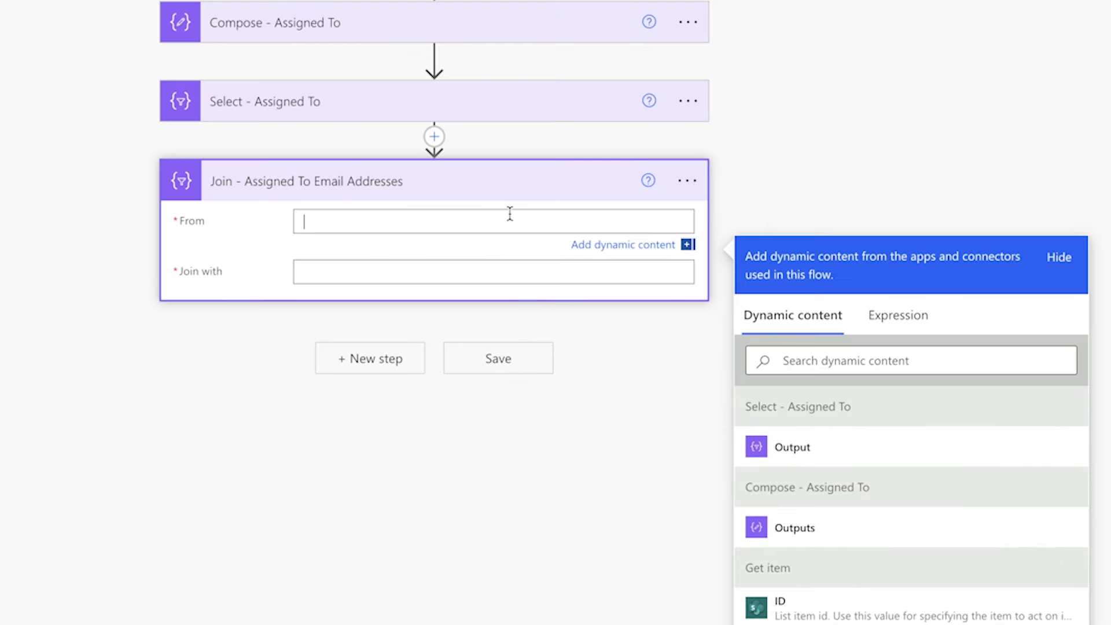
{"action": "left_click", "coordinate": [827, 449]}
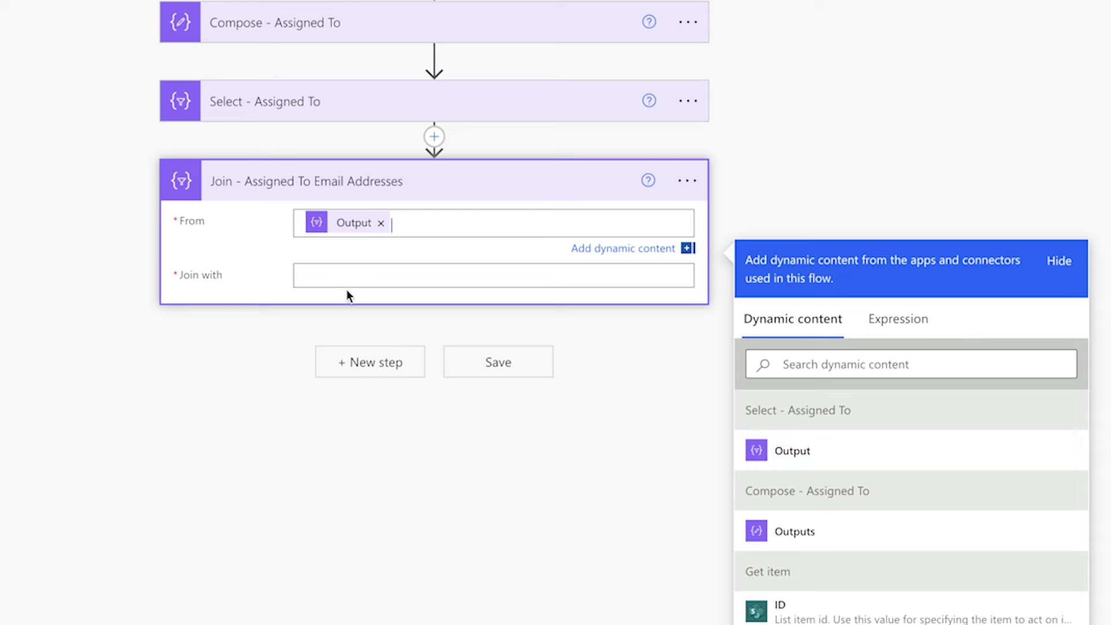
{"action": "type", "text": ";"}
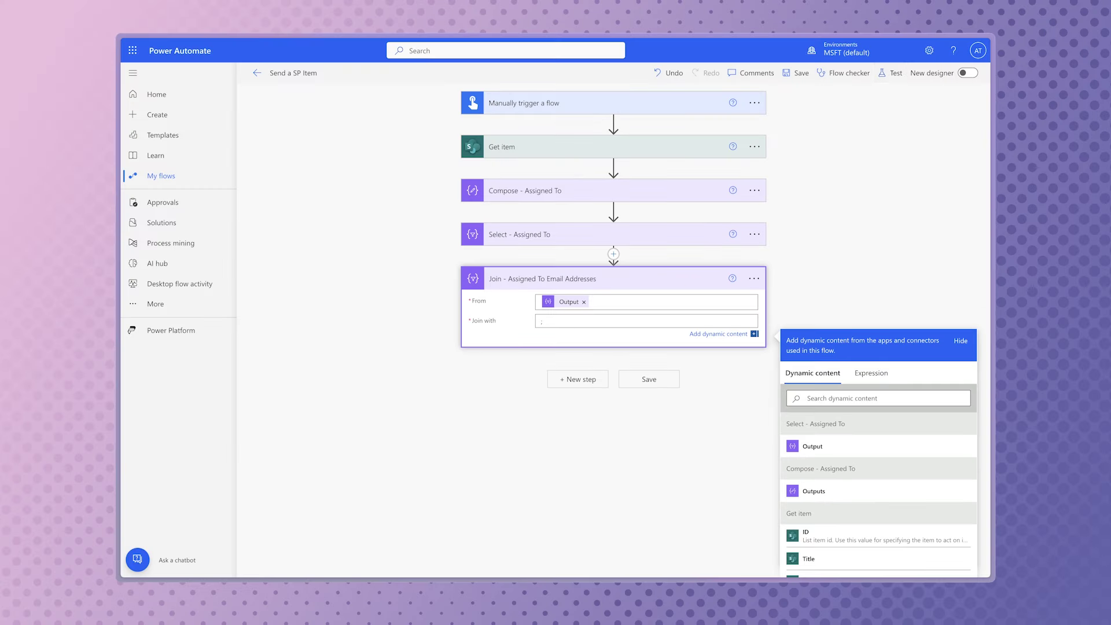
Step: Save the flow, run a manual test and open the run details of Join - Assigned To Email Addresses
{"action": "left_click", "coordinate": [895, 75]}
{"action": "left_click", "coordinate": [839, 559]}
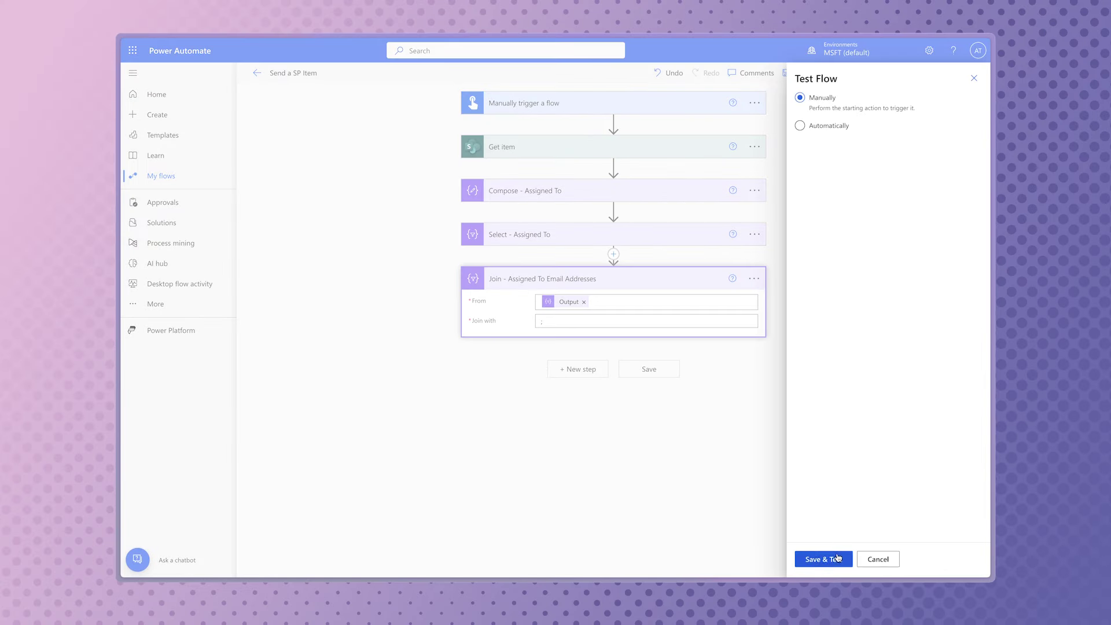
{"action": "left_click", "coordinate": [852, 558]}
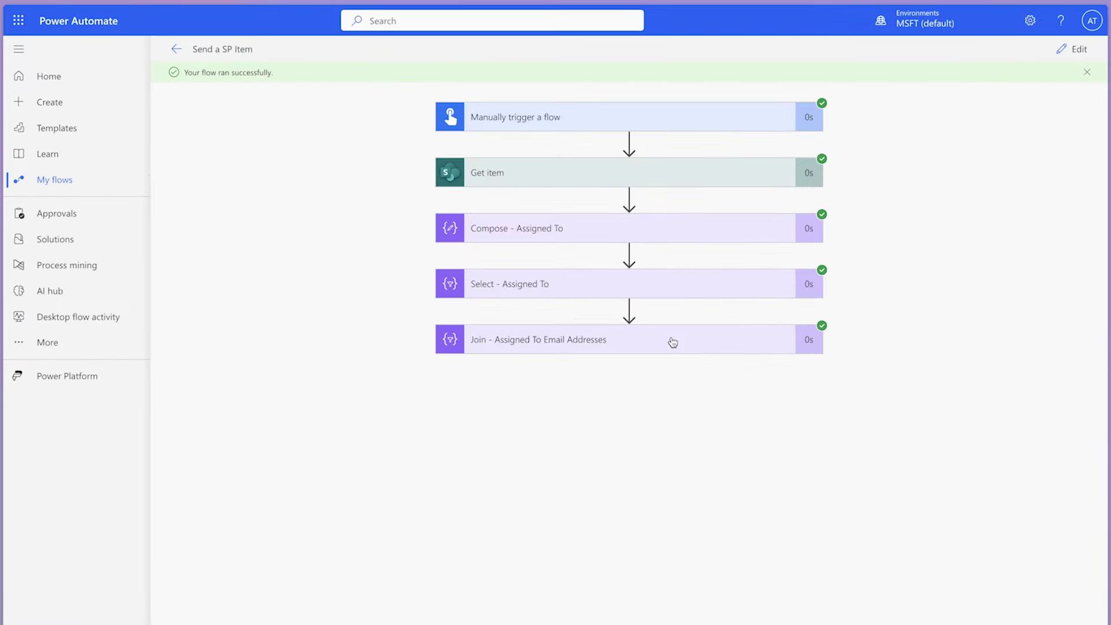
{"action": "left_click", "coordinate": [669, 342]}
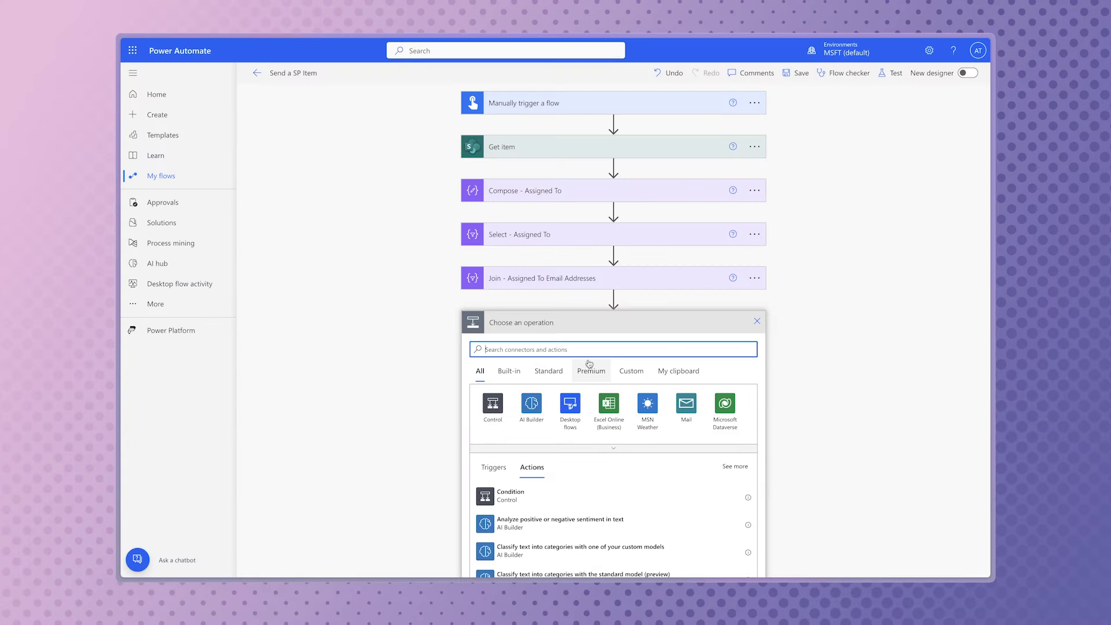
Step: Add a Send an email (V2) action at the end of the flow with ACO Tutorials as the recipient
{"action": "type", "text": "send an email"}
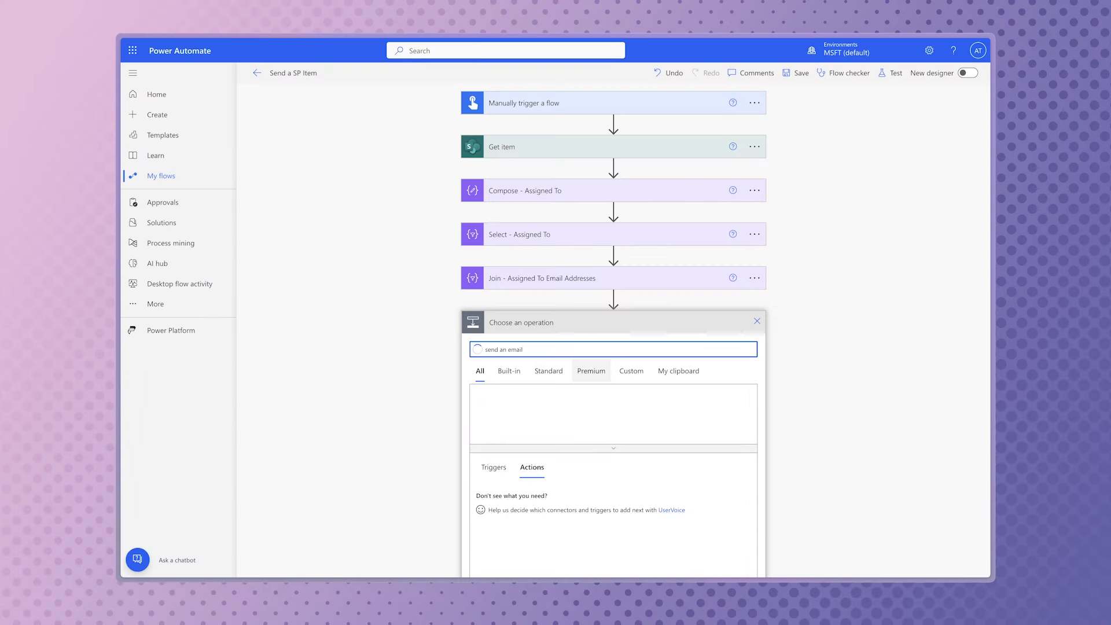
{"action": "left_click", "coordinate": [561, 512]}
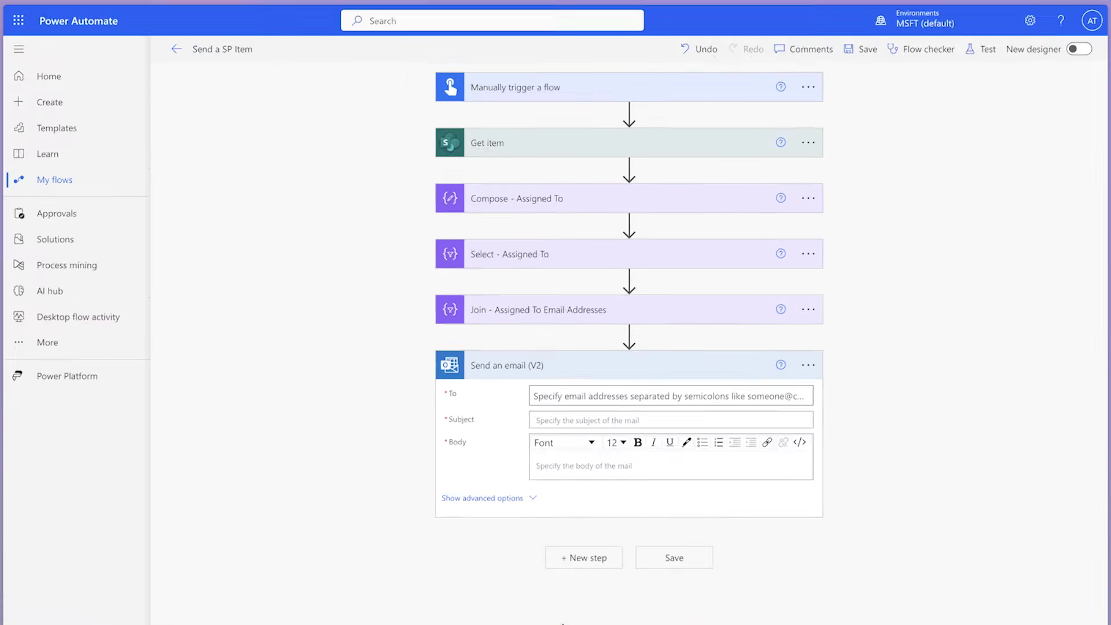
{"action": "left_click", "coordinate": [584, 346]}
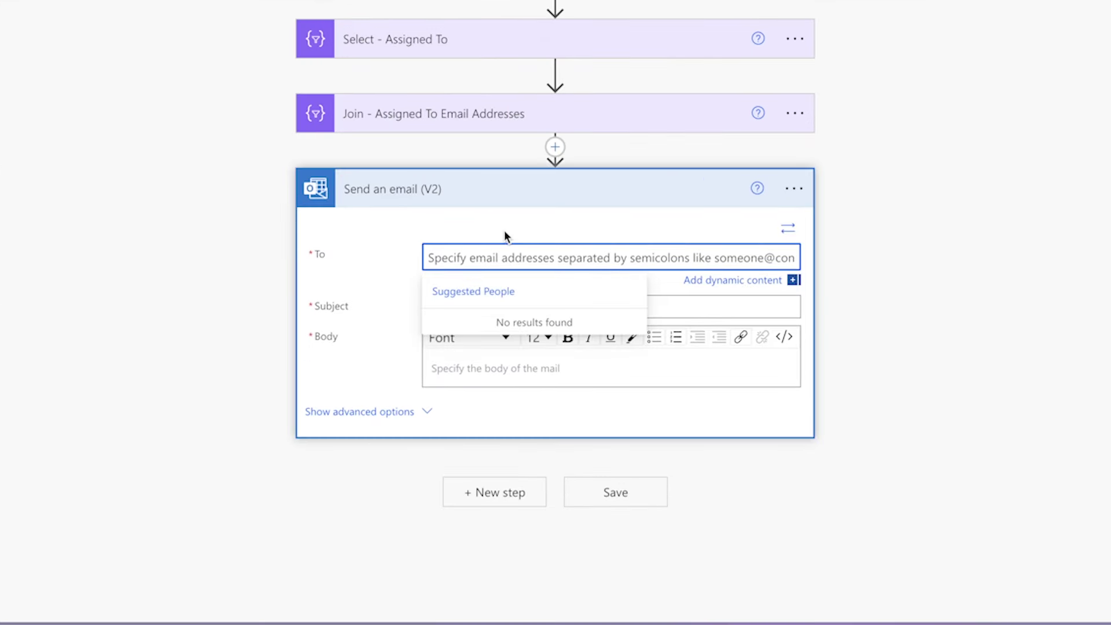
{"action": "type", "text": "aco tut"}
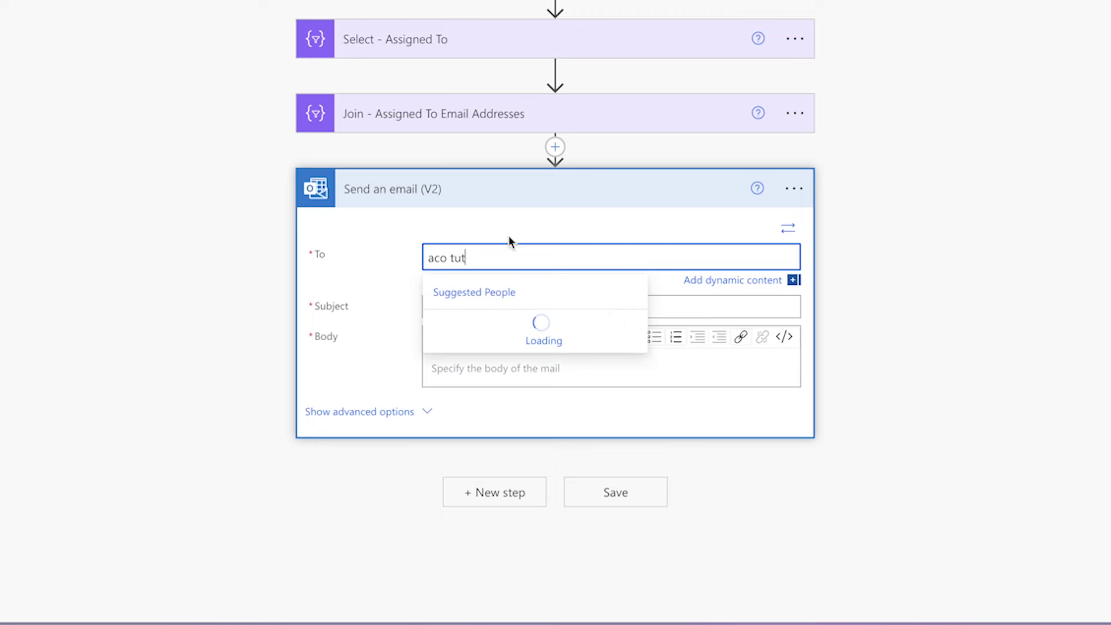
{"action": "key", "text": "Return"}
Step: Set the email subject to the Title dynamic content from Get item followed by the word "Due"
{"action": "left_click", "coordinate": [478, 303]}
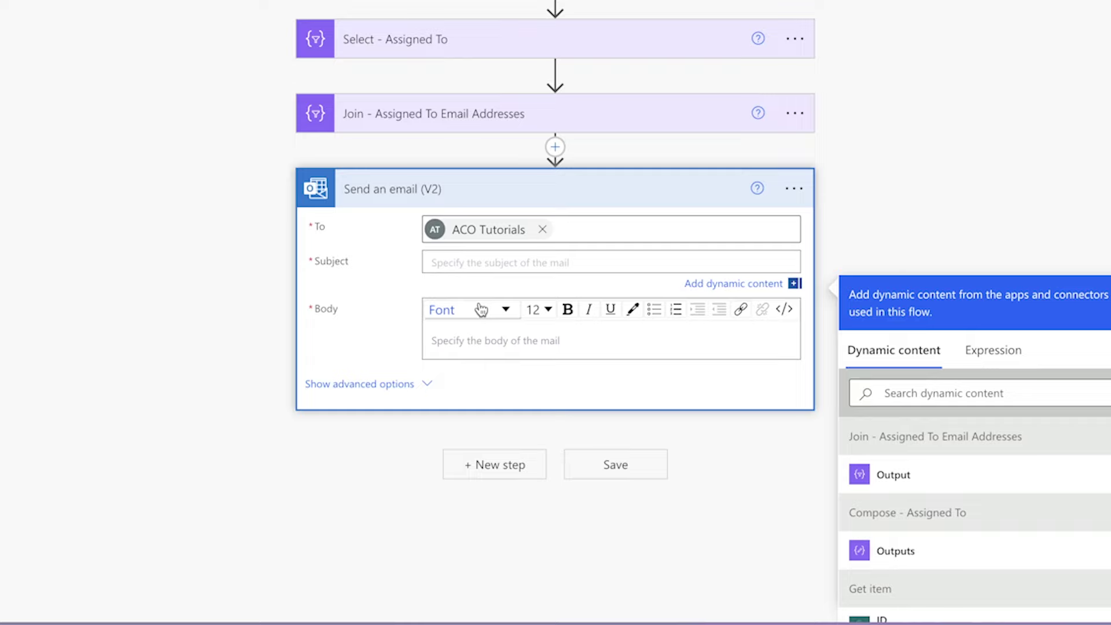
{"action": "left_click", "coordinate": [900, 390]}
{"action": "type", "text": "title"}
{"action": "left_click", "coordinate": [909, 471]}
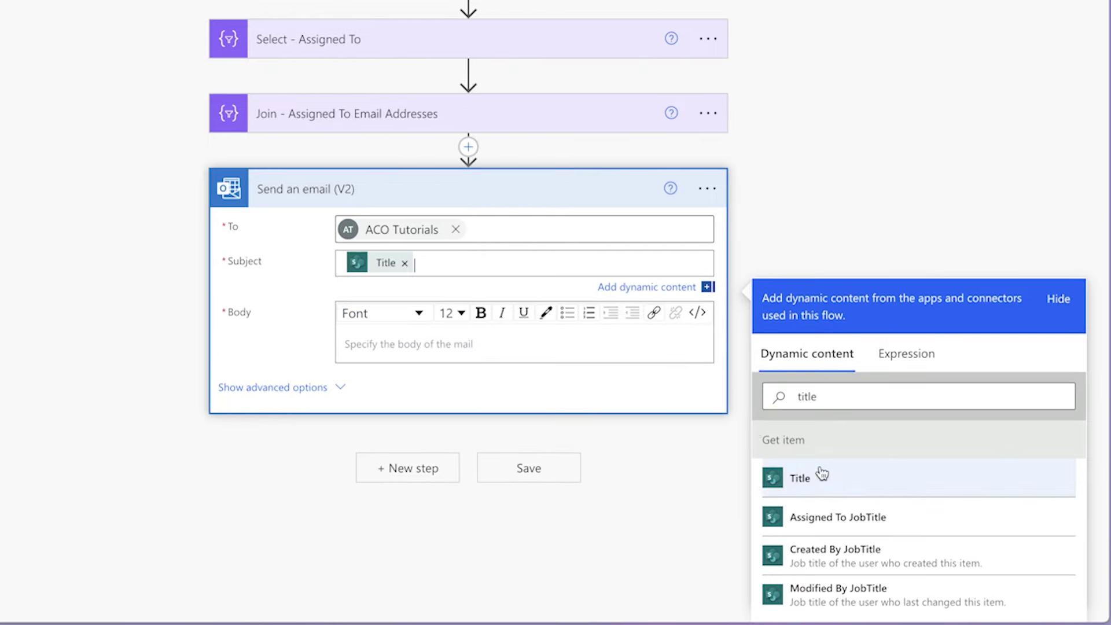
{"action": "type", "text": "Due"}
Step: Append a formatDateTime expression to the subject that formats the Task Due Date from Get item as 'MMM dd, yyyy'
{"action": "left_click", "coordinate": [906, 354]}
{"action": "type", "text": "formatDateTime("}
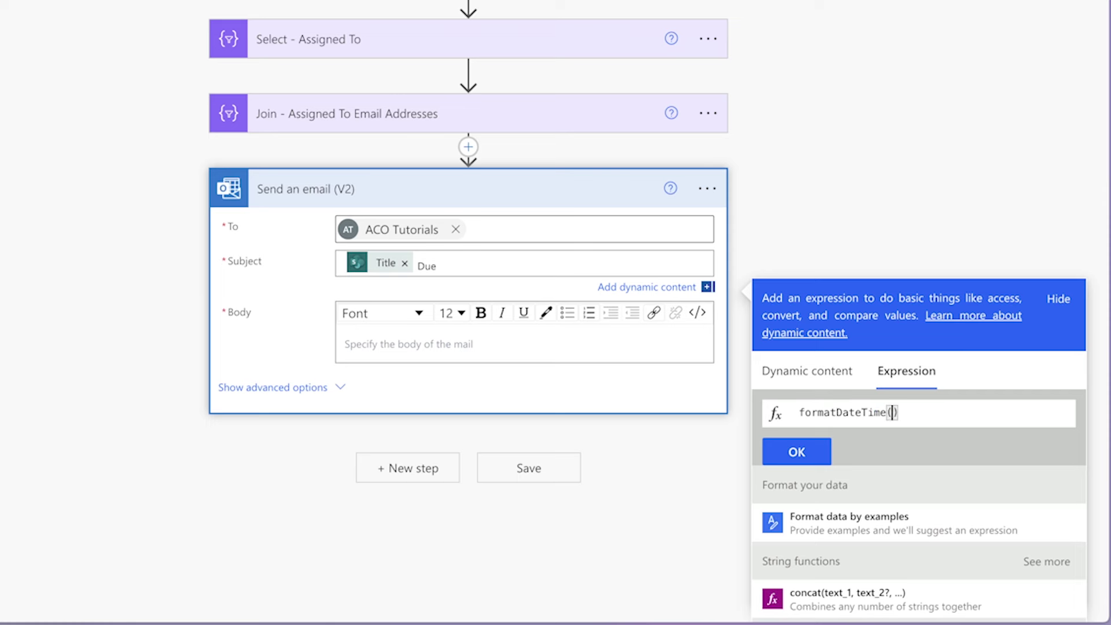
{"action": "left_click", "coordinate": [807, 371]}
{"action": "scroll", "coordinate": [962, 451], "scroll_direction": "down", "scroll_amount": 1}
{"action": "scroll", "coordinate": [963, 452], "scroll_direction": "down", "scroll_amount": 1}
{"action": "left_click", "coordinate": [880, 508]}
{"action": "type", "text": ",'"}
{"action": "type", "text": "MMM dd, "}
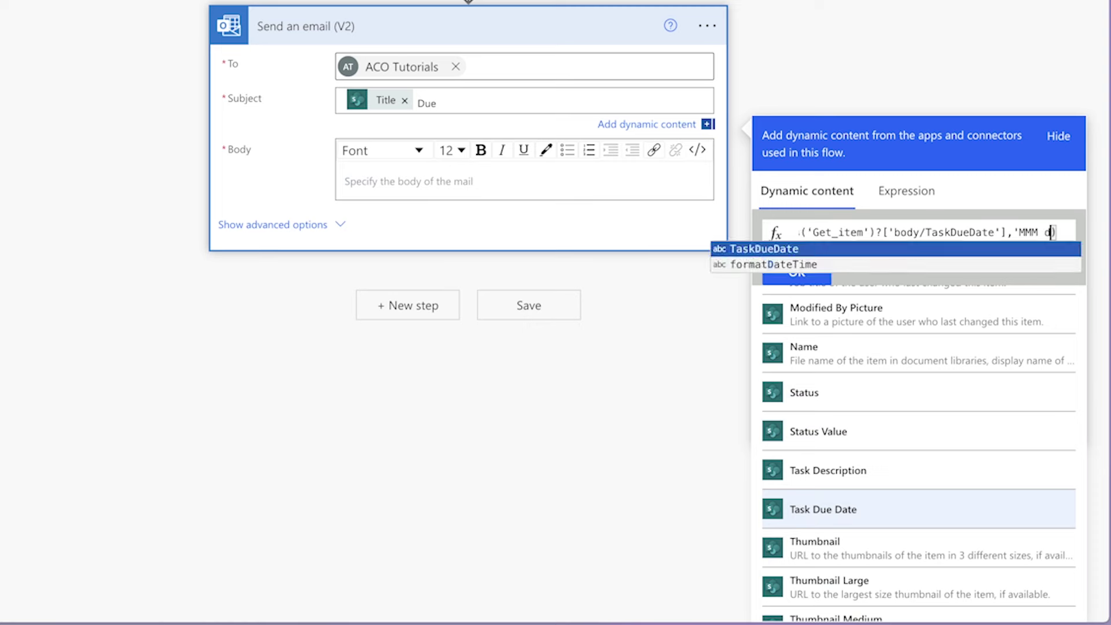
{"action": "type", "text": "yyyy'"}
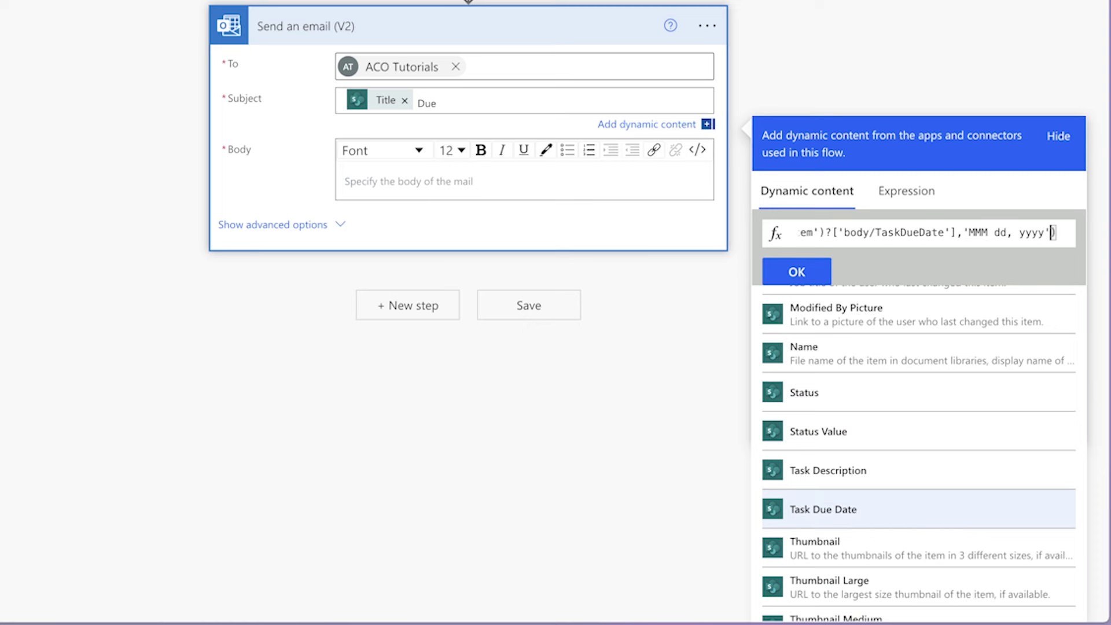
{"action": "left_click", "coordinate": [808, 273]}
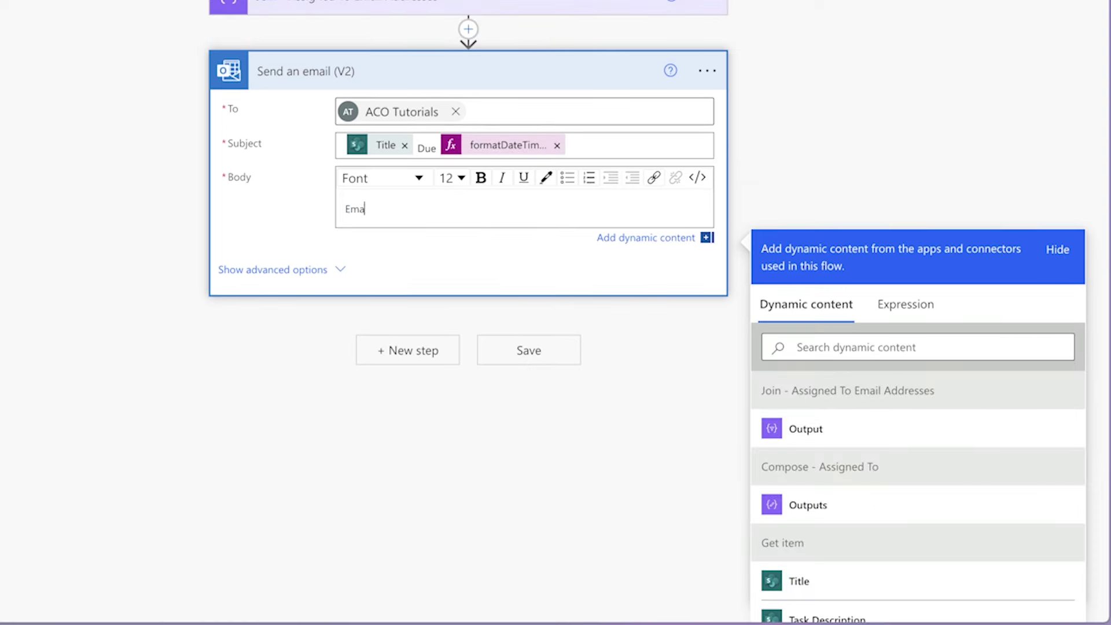
Step: Start the email body with "Email will be sent to:" followed by the Output of Join - Assigned To Email Addresses, and make the line bold
{"action": "key", "text": "BackSpace"}
{"action": "key", "text": "BackSpace"}
{"action": "type", "text": "will be sent to:"}
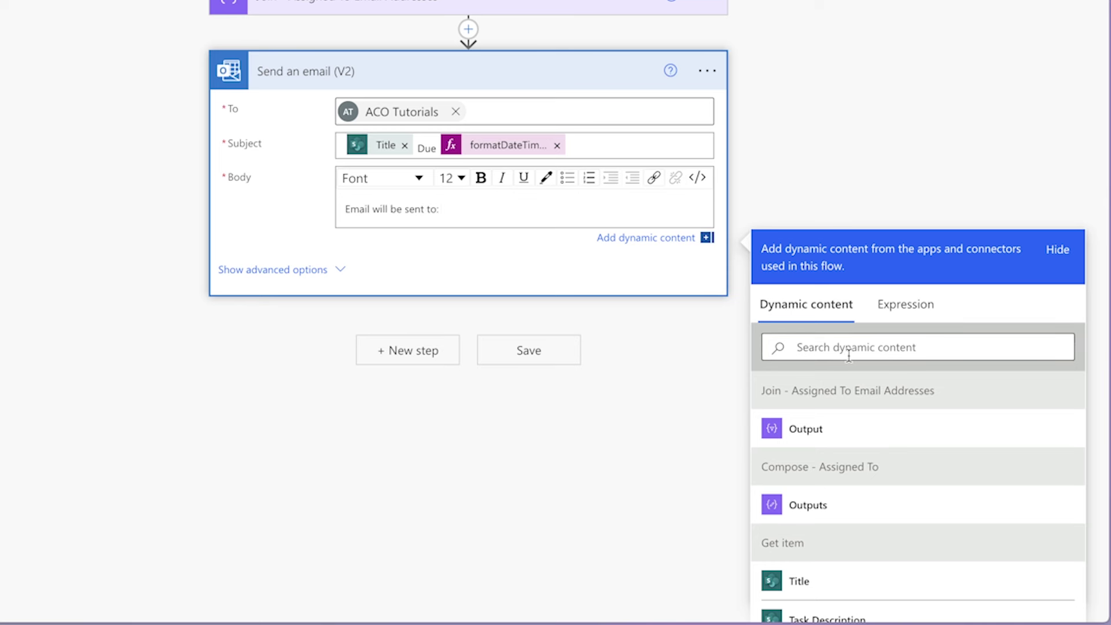
{"action": "left_click", "coordinate": [833, 425]}
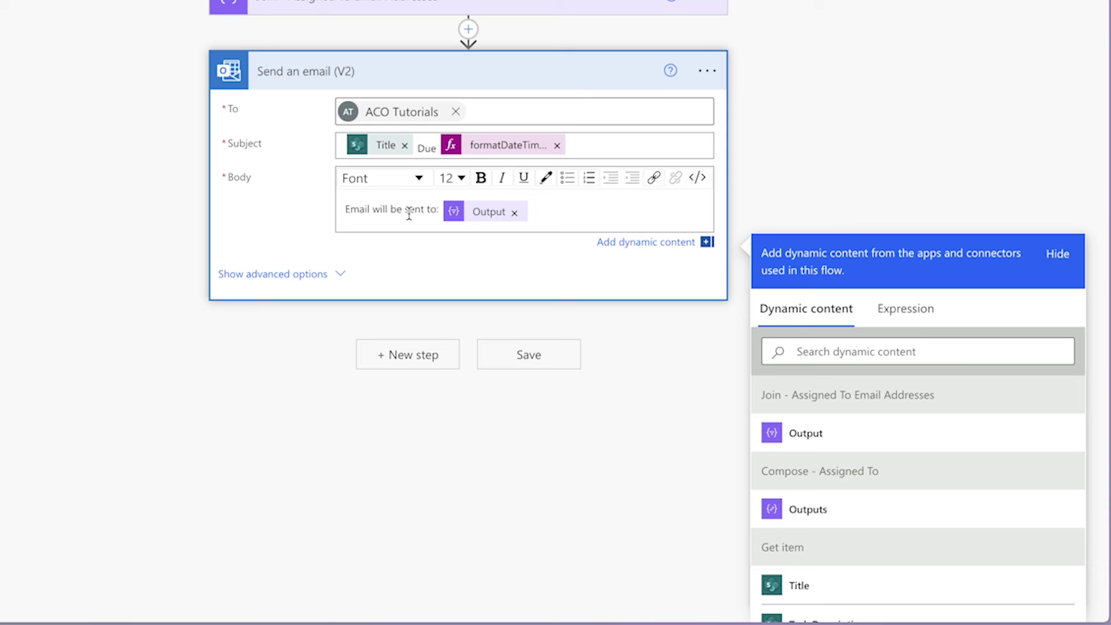
{"action": "left_click_drag", "start_coordinate": [344, 210], "coordinate": [527, 213]}
{"action": "left_click", "coordinate": [481, 178]}
Step: Add the line "###Automated Email###" to the email body, separated from the recipient line by a blank line
{"action": "key", "text": "Return"}
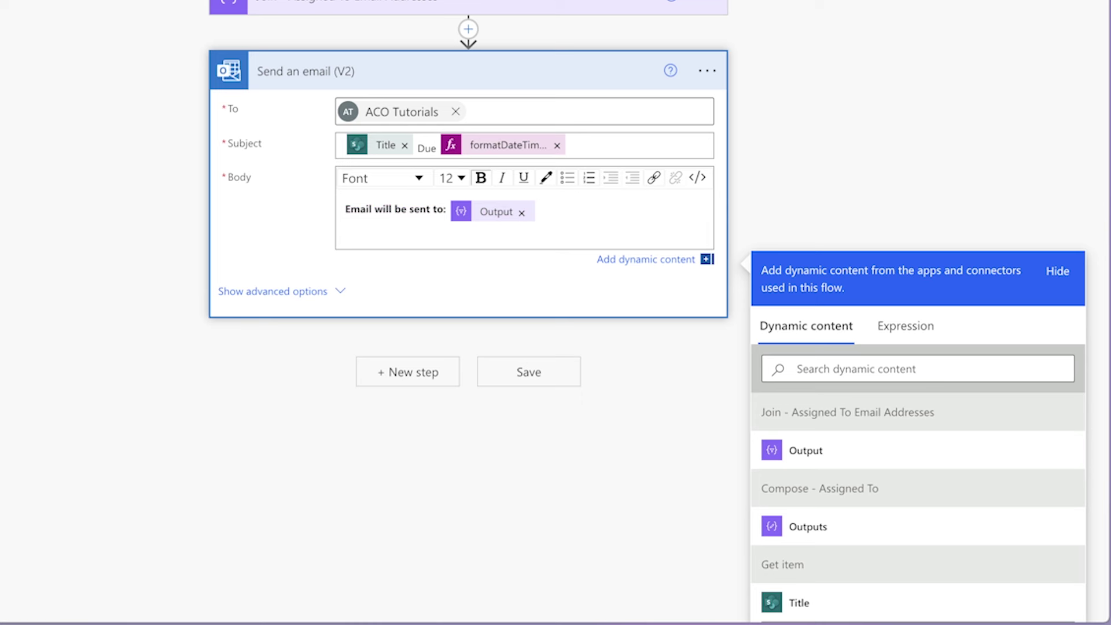
{"action": "type", "text": "###Automated Email ###"}
{"action": "key", "text": "Return"}
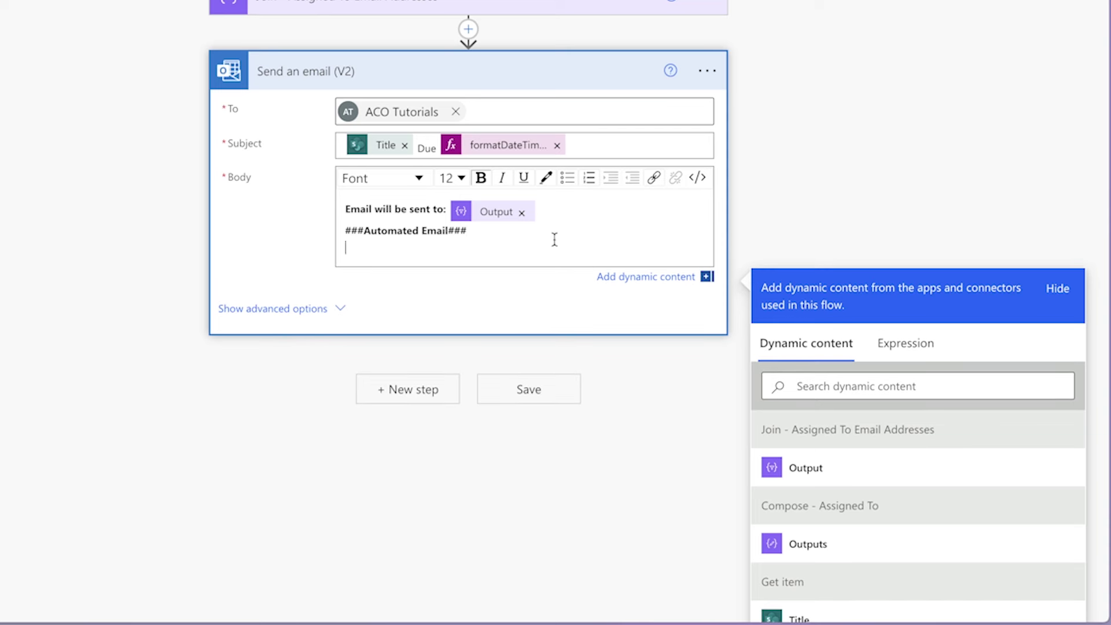
{"action": "left_click", "coordinate": [346, 231]}
{"action": "key", "text": "Return"}
Step: Add the non-bold lines "Task Name:", "Task Description:" and "Task Due Date:" below the automated email line in the body
{"action": "type", "text": "Task Name:"}
{"action": "key", "text": "Return"}
{"action": "type", "text": "Tas"}
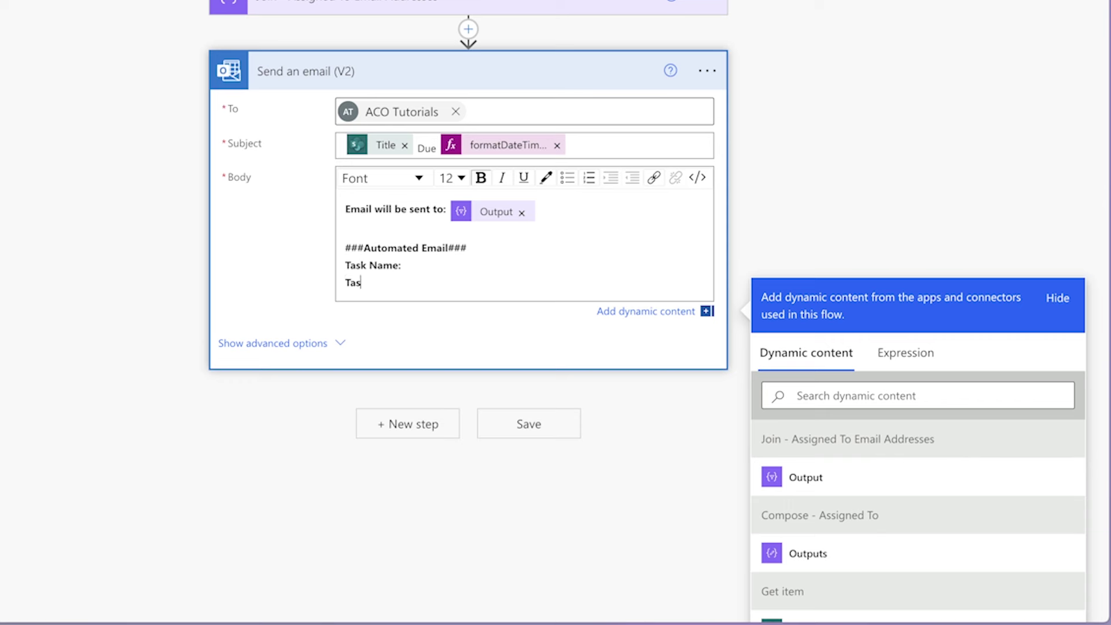
{"action": "type", "text": "k Description:"}
{"action": "key", "text": "Return"}
{"action": "type", "text": "Task "}
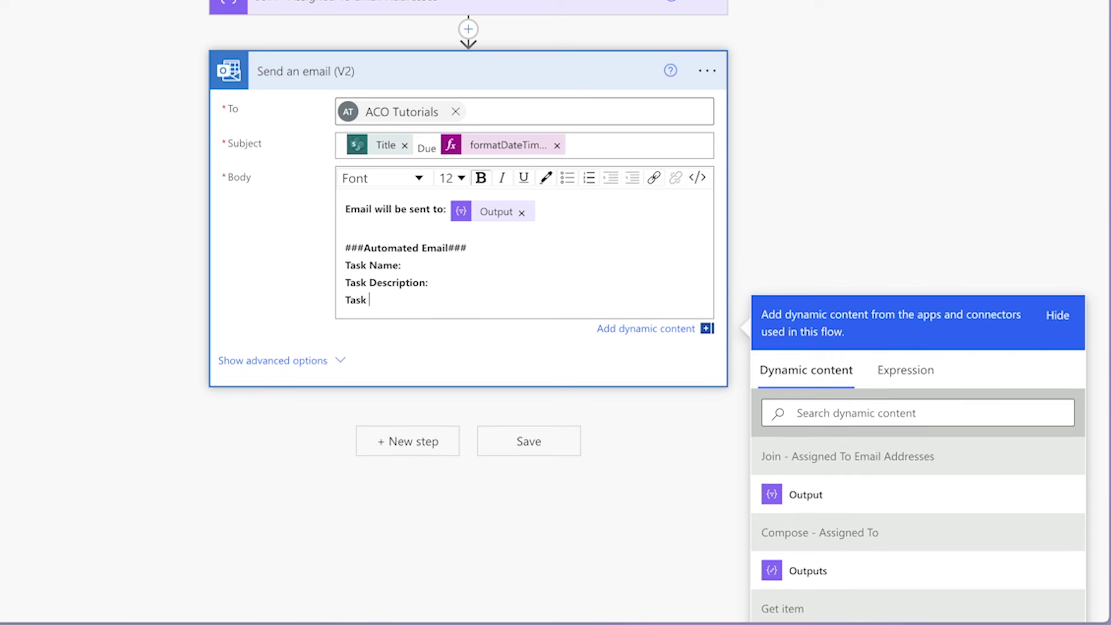
{"action": "type", "text": "Due Date:"}
{"action": "left_click_drag", "start_coordinate": [414, 300], "coordinate": [411, 258]}
{"action": "left_click", "coordinate": [480, 177]}
Step: Insert the Get item Title after "Task Name:" and the Task Description dynamic content after "Task Description:" in the email body
{"action": "left_click", "coordinate": [405, 265]}
{"action": "left_click", "coordinate": [869, 413]}
{"action": "type", "text": "title"}
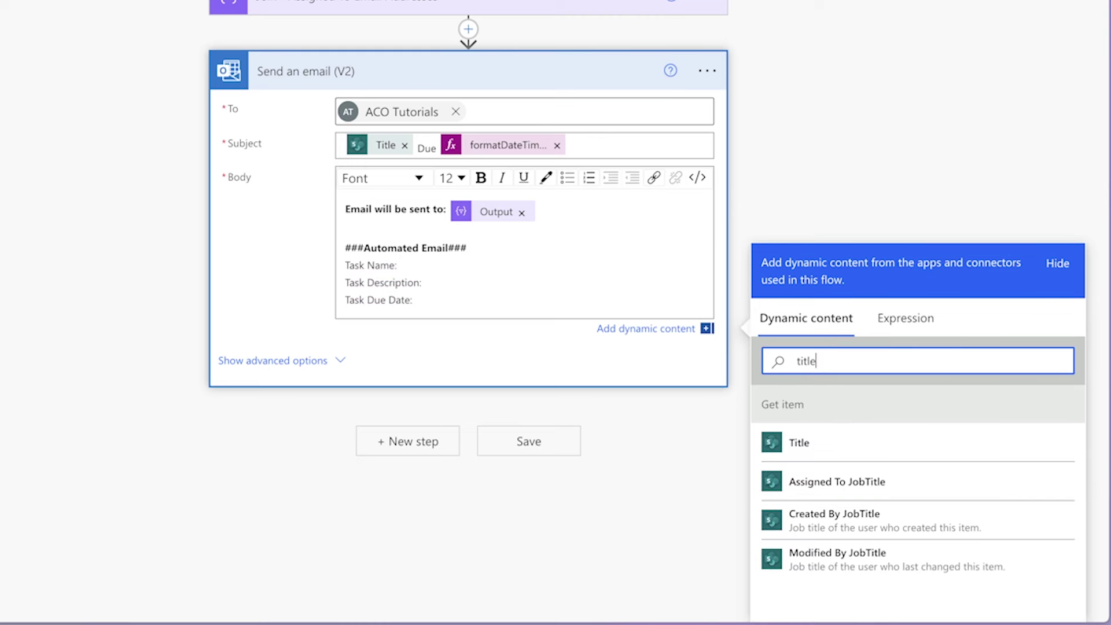
{"action": "left_click", "coordinate": [838, 459]}
{"action": "double_click", "coordinate": [811, 361]}
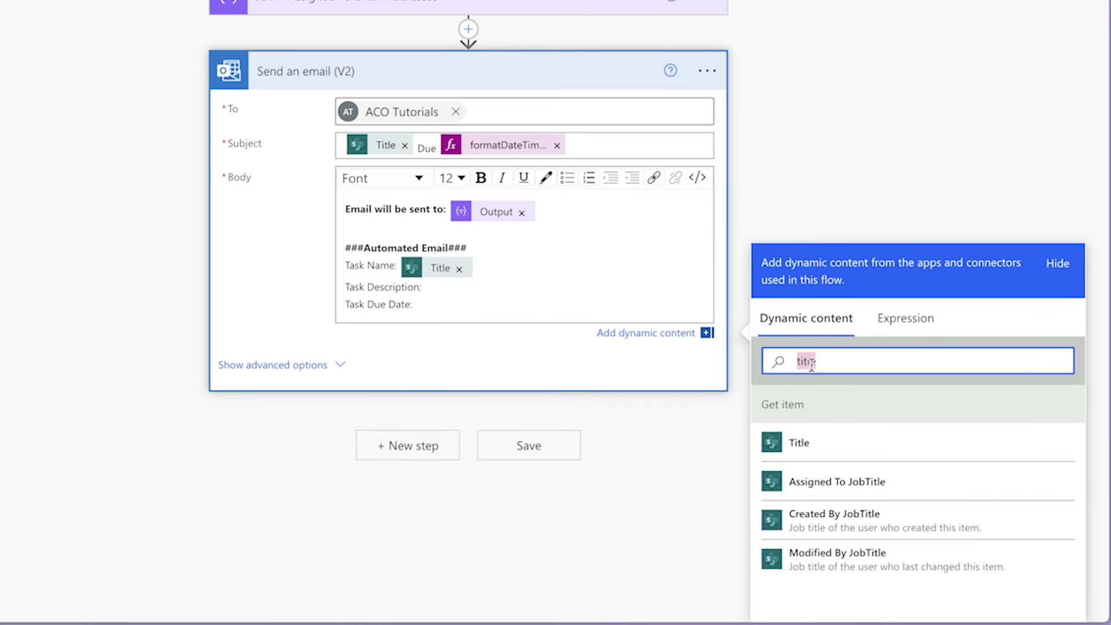
{"action": "type", "text": "desc"}
{"action": "left_click", "coordinate": [845, 441]}
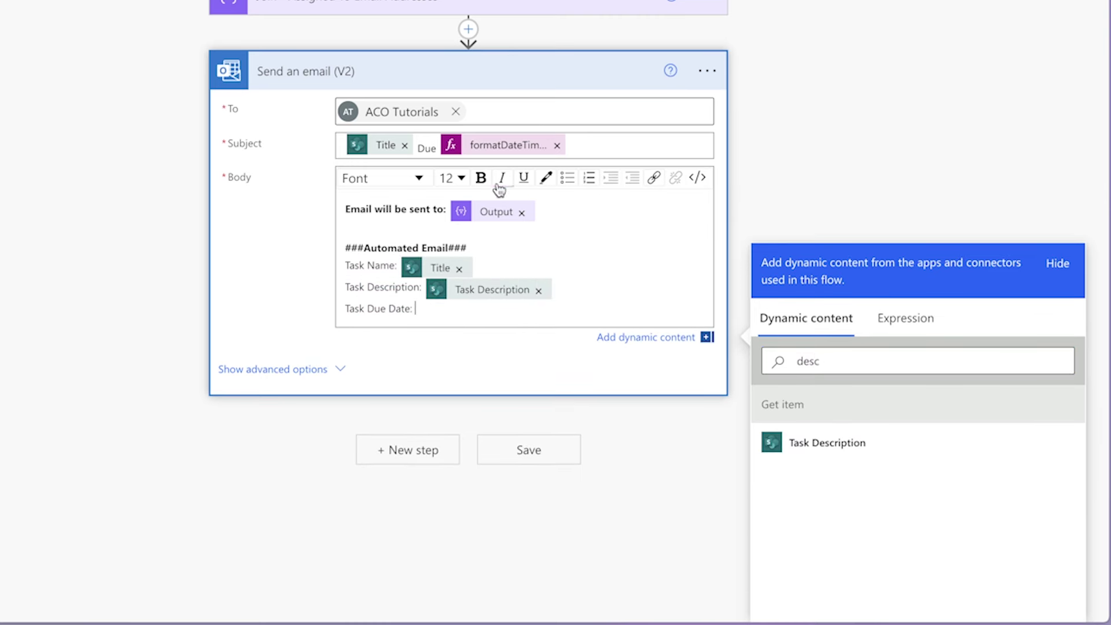
Step: Reuse the subject's formatDateTime expression after "Task Due Date:" in the email body
{"action": "left_click", "coordinate": [498, 147]}
{"action": "left_click", "coordinate": [680, 324]}
{"action": "left_click", "coordinate": [912, 425]}
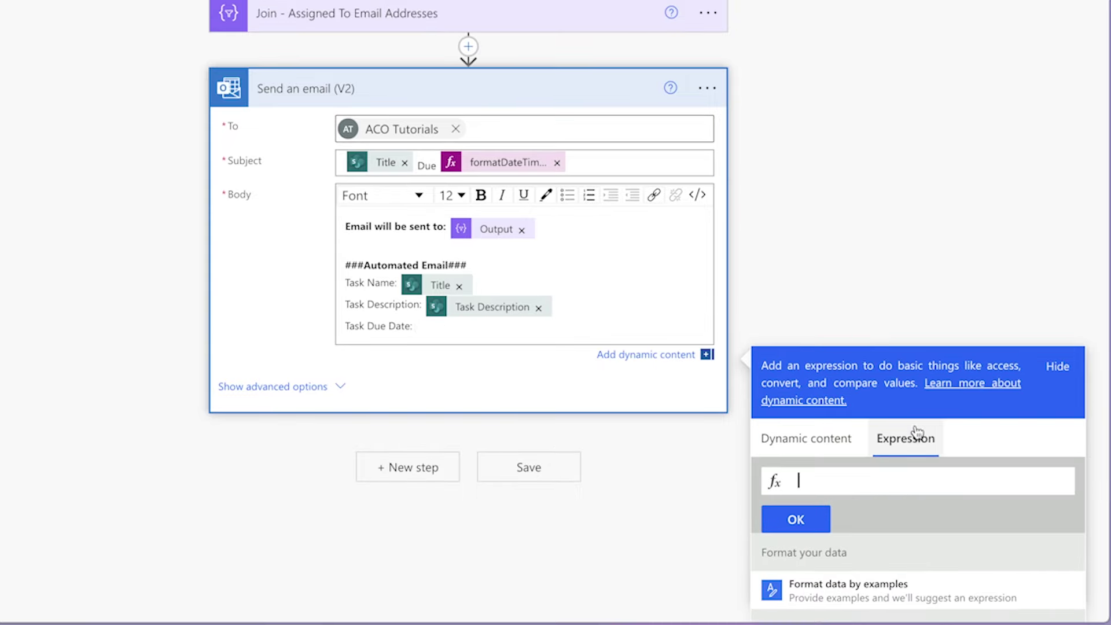
{"action": "key", "text": "ctrl+v"}
{"action": "left_click", "coordinate": [797, 520]}
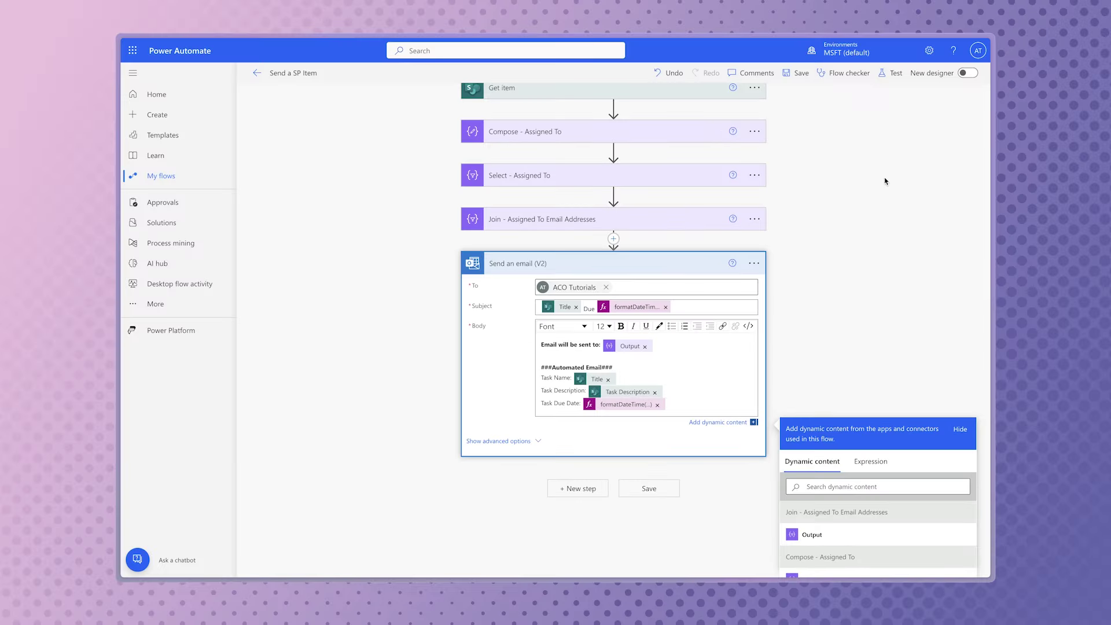
Step: Save the flow and run a manual test of the completed email action
{"action": "left_click", "coordinate": [892, 75]}
{"action": "left_click", "coordinate": [837, 560]}
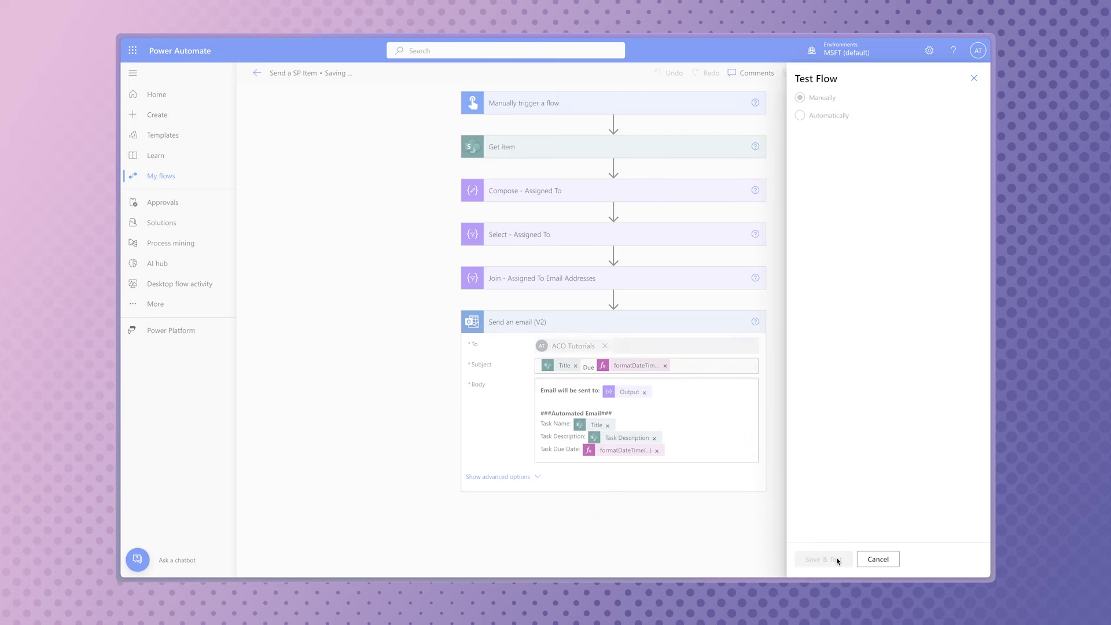
{"action": "left_click", "coordinate": [849, 559]}
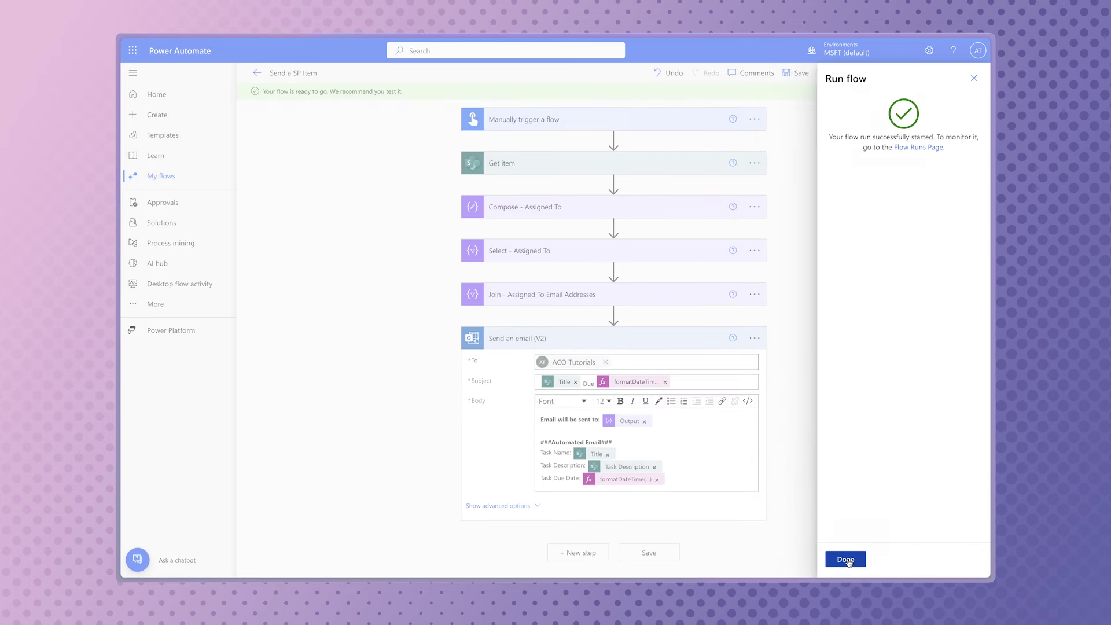
{"action": "left_click", "coordinate": [846, 559]}
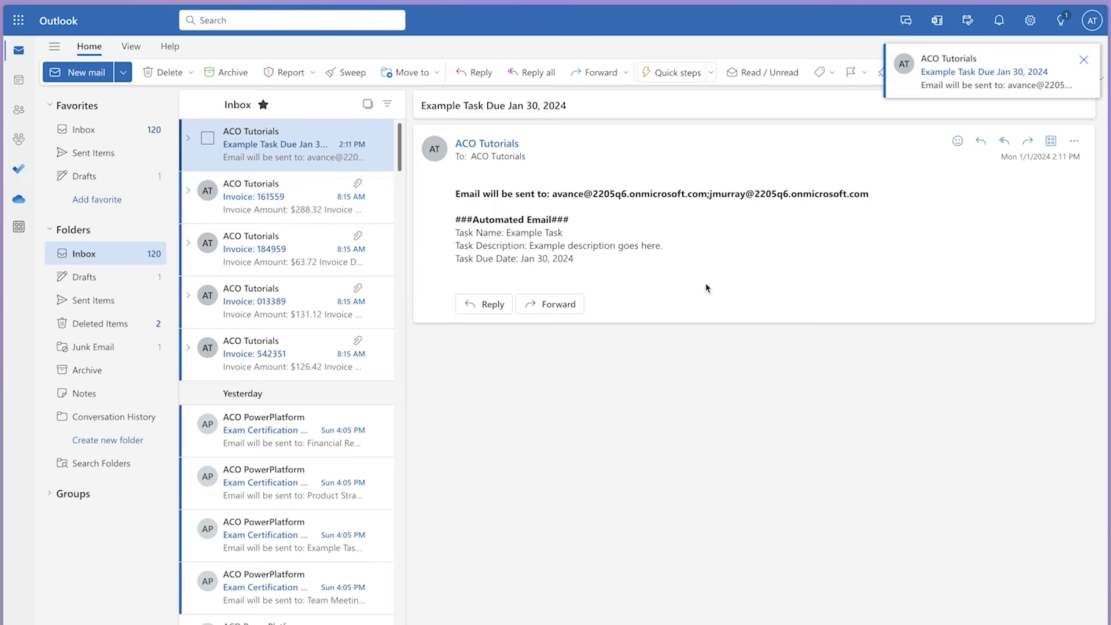
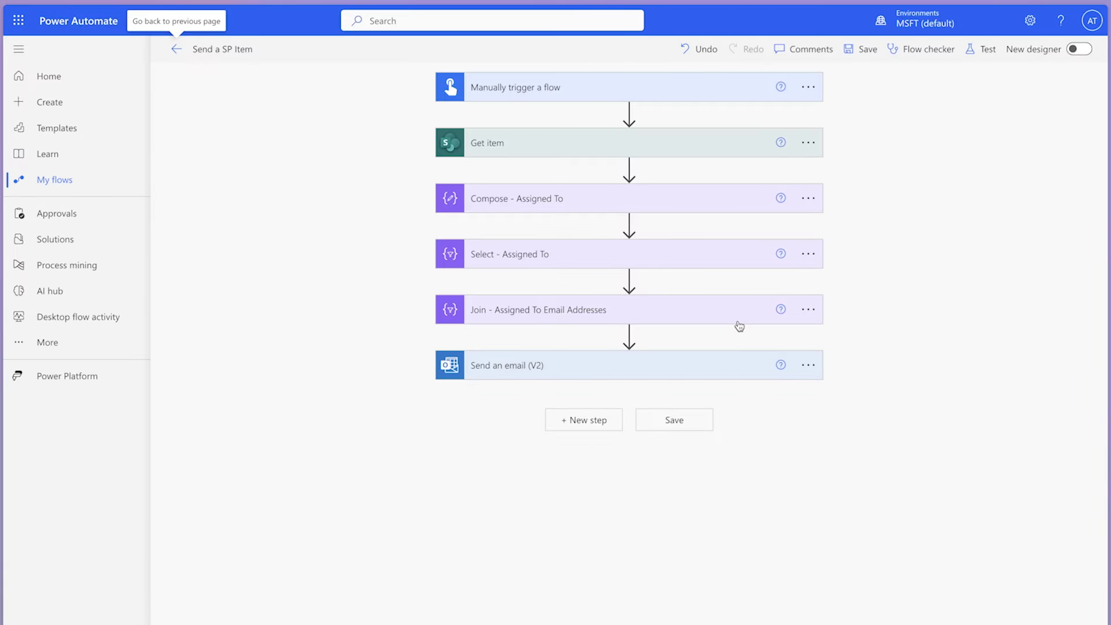
Step: Insert an Apply to each action between Select - Assigned To and Join - Assigned To Email Addresses
{"action": "left_click", "coordinate": [629, 280]}
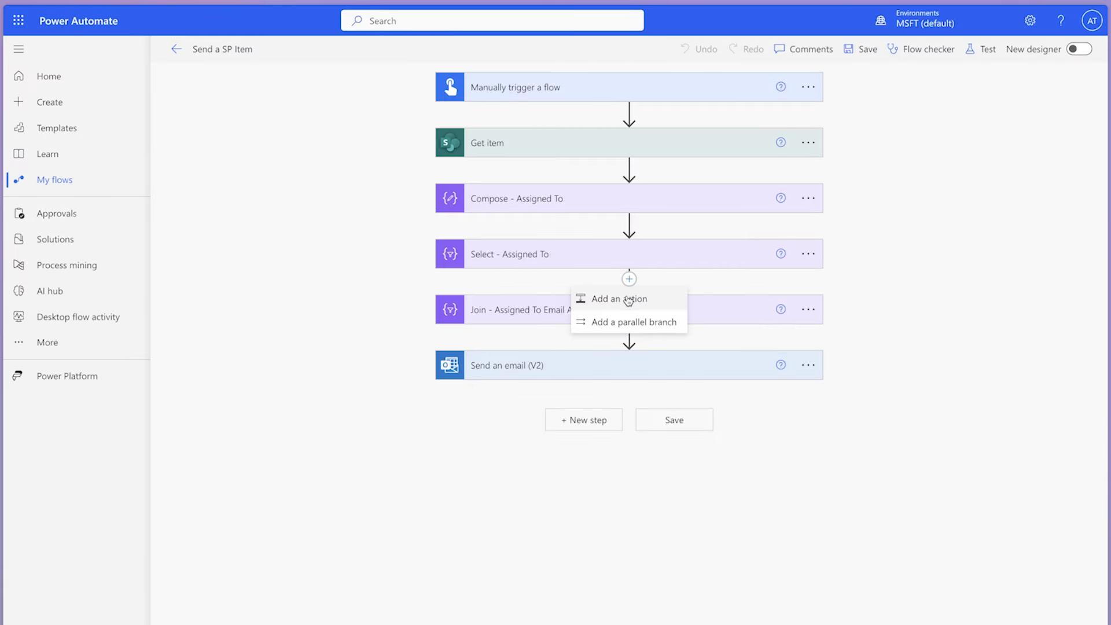
{"action": "type", "text": "Apply to each"}
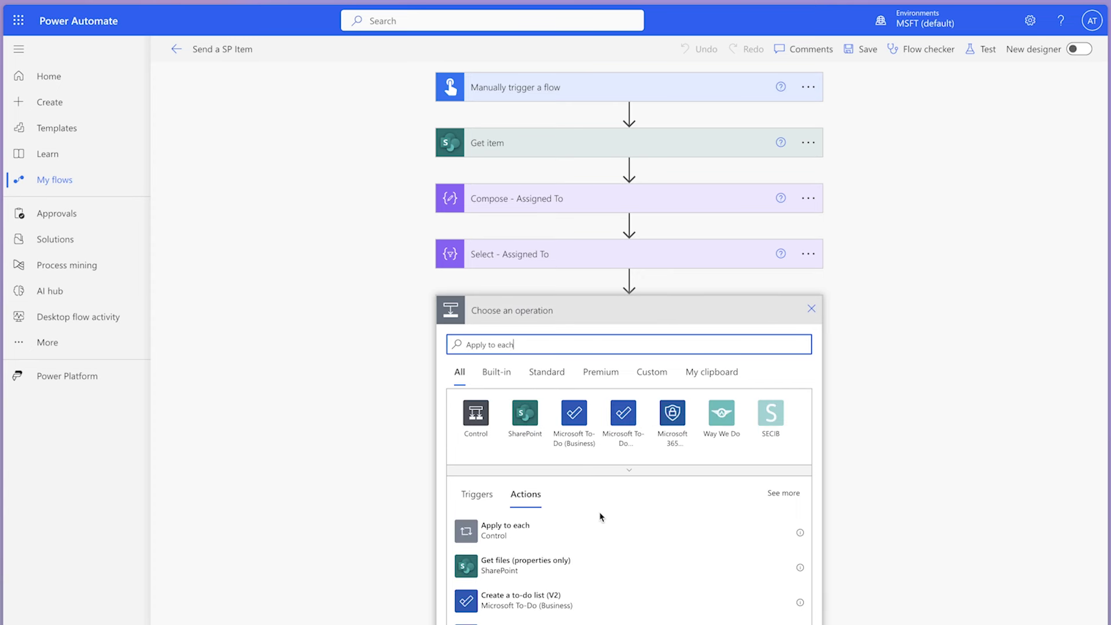
{"action": "left_click", "coordinate": [598, 528]}
Step: Delete the Join - Assigned To Email Addresses action from the flow
{"action": "left_click", "coordinate": [810, 481]}
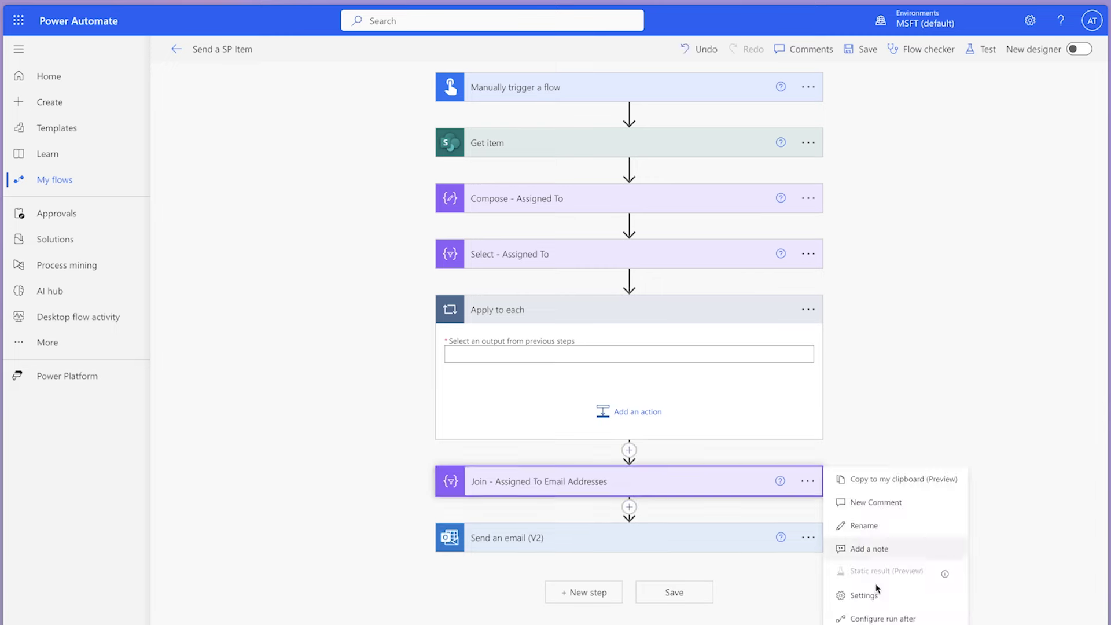
{"action": "left_click", "coordinate": [862, 624]}
{"action": "left_click", "coordinate": [565, 377]}
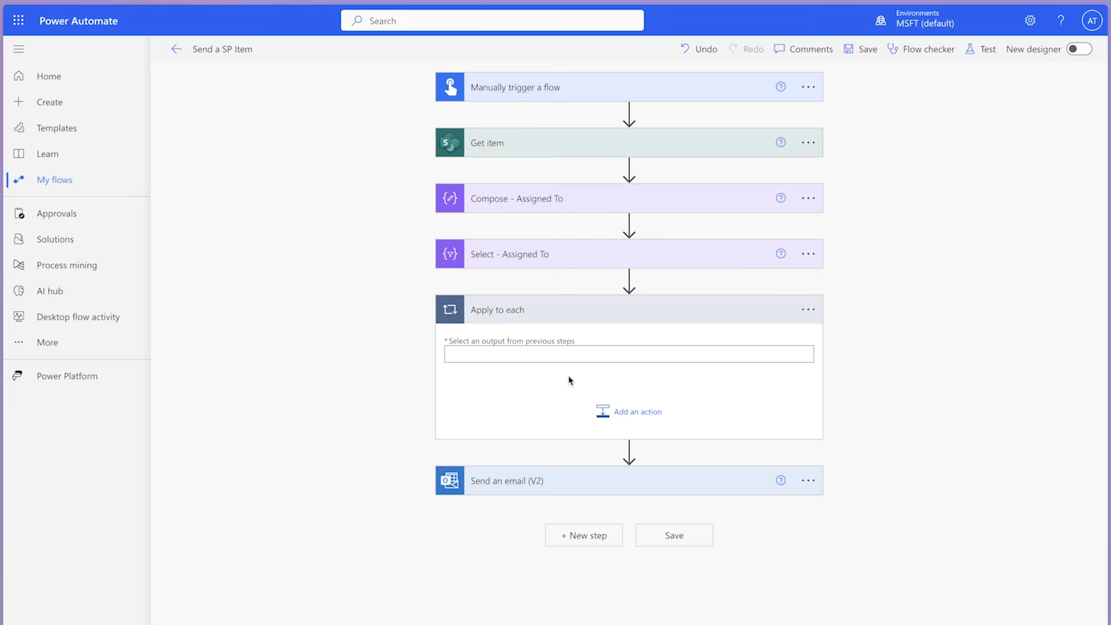
Step: Copy the Send an email (V2) action to the clipboard and delete the original from the flow
{"action": "left_click", "coordinate": [809, 480]}
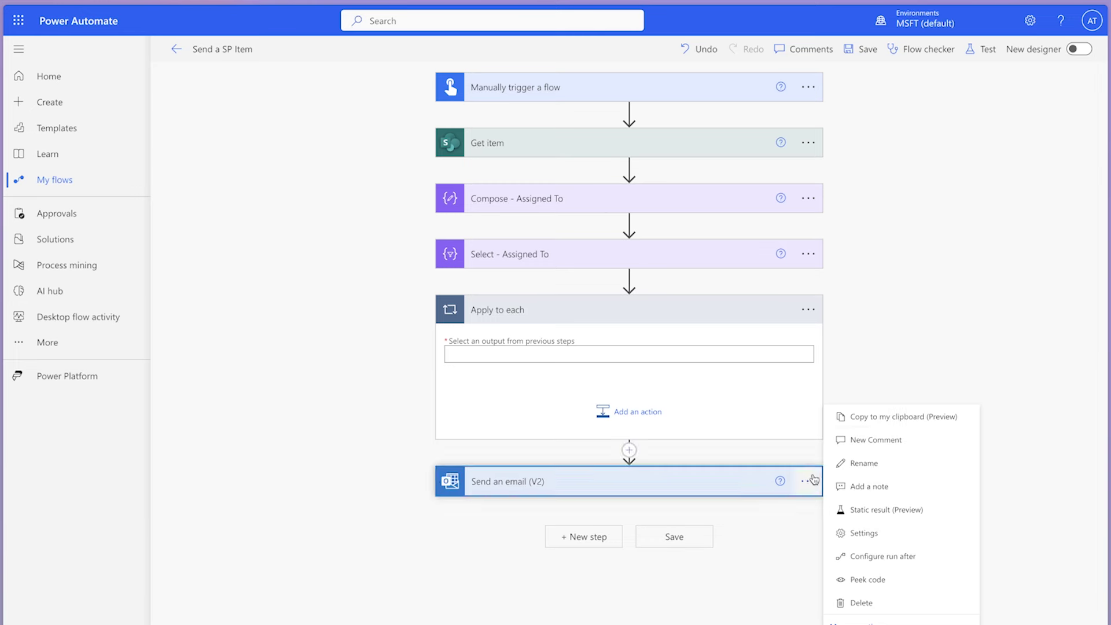
{"action": "left_click", "coordinate": [874, 425]}
{"action": "left_click", "coordinate": [808, 481]}
{"action": "left_click", "coordinate": [866, 606]}
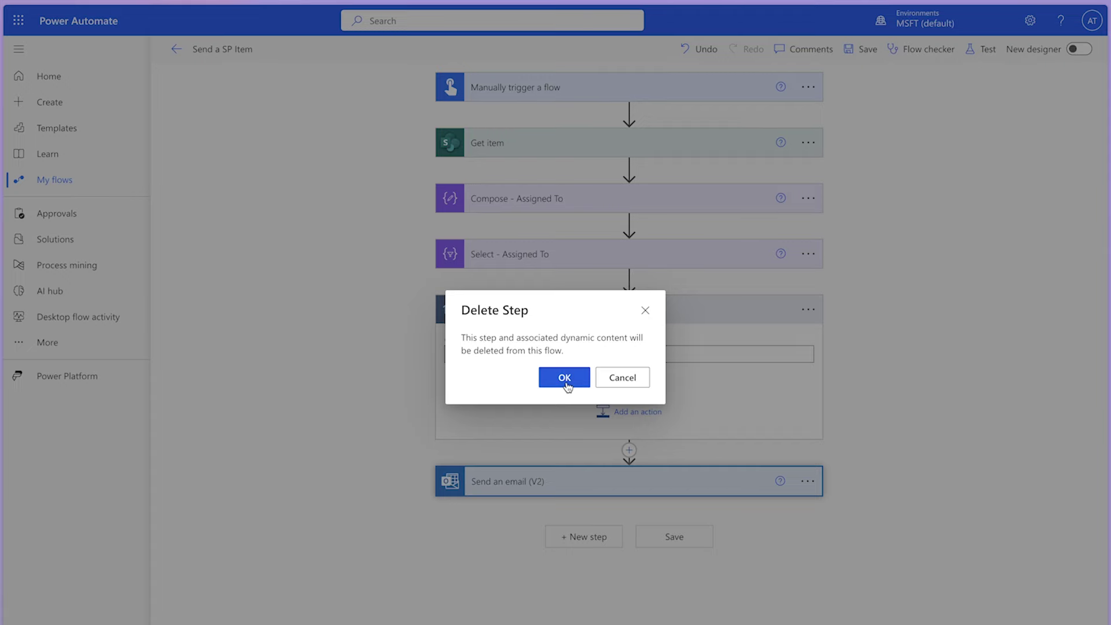
{"action": "left_click", "coordinate": [566, 380]}
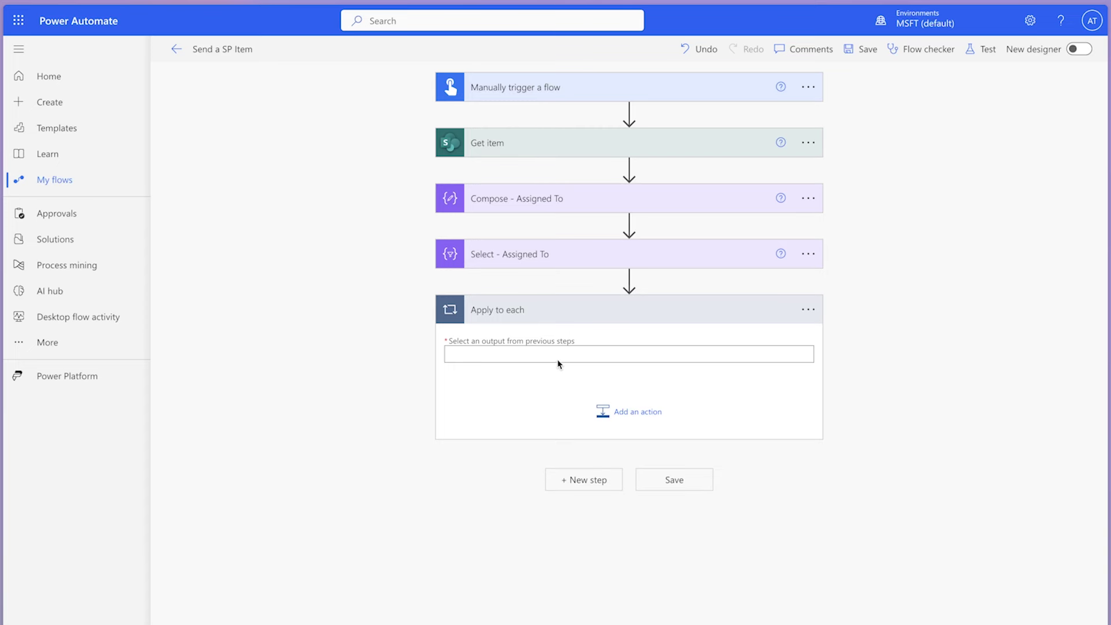
Step: Loop Apply to each over the Output of Select - Assigned To and add a Compose action named "Compose - Current Item" inside it
{"action": "left_click", "coordinate": [540, 353]}
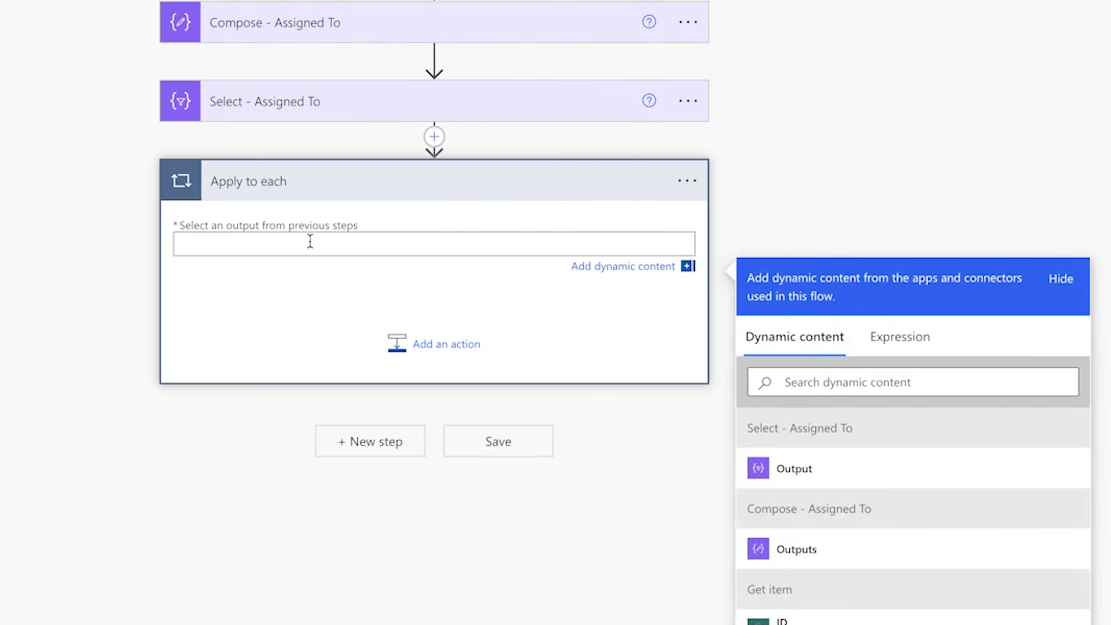
{"action": "left_click", "coordinate": [851, 462]}
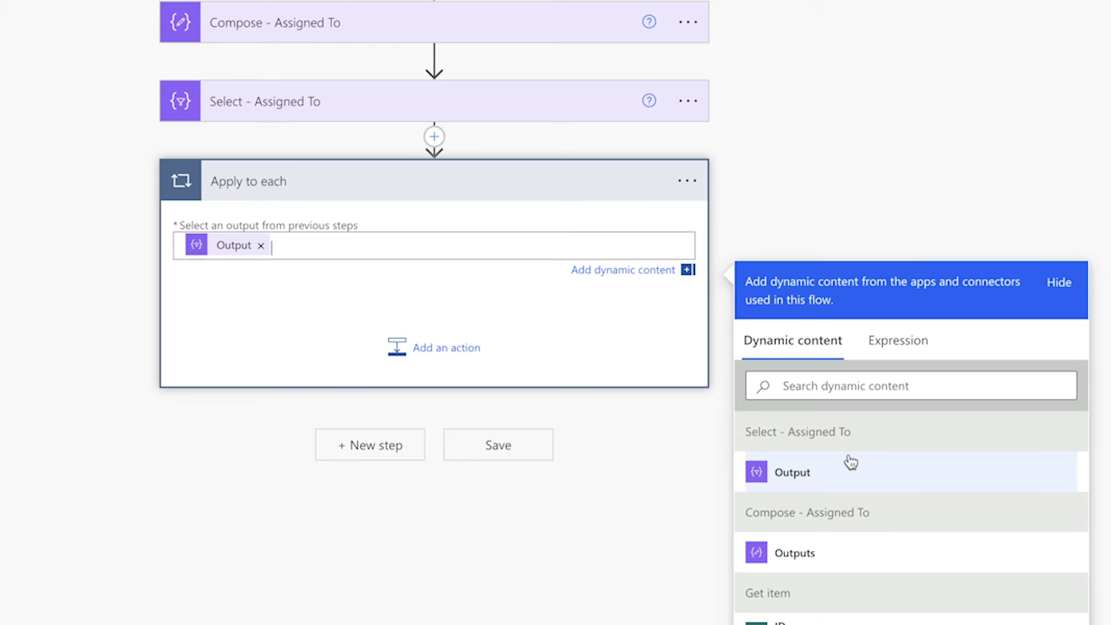
{"action": "left_click", "coordinate": [436, 346]}
{"action": "type", "text": "Compose"}
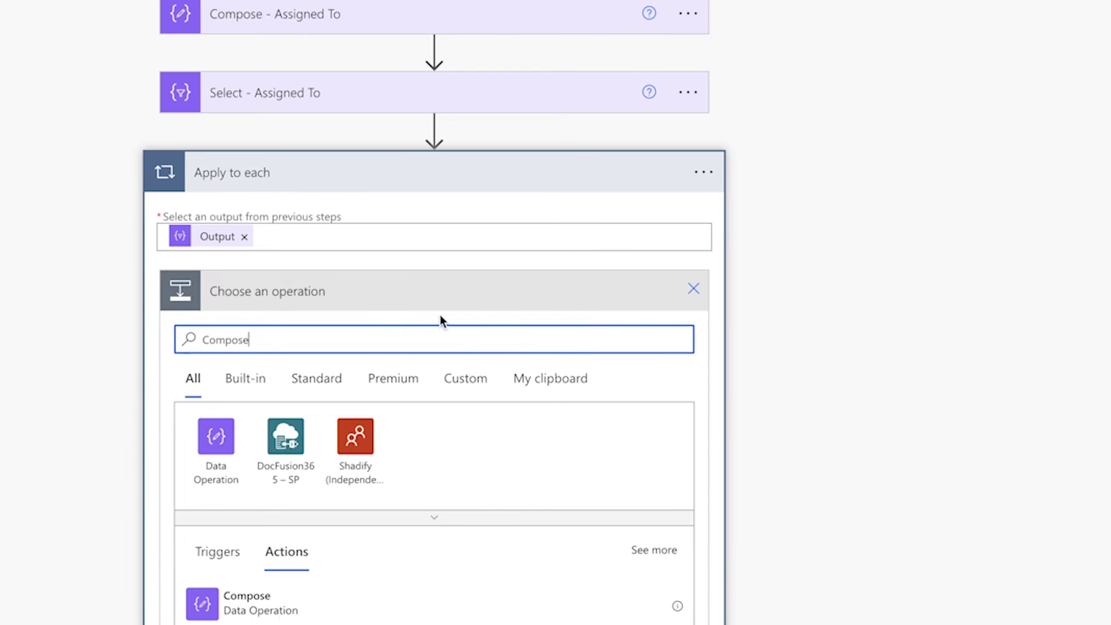
{"action": "scroll", "coordinate": [399, 498], "scroll_direction": "down", "scroll_amount": 2}
{"action": "left_click", "coordinate": [401, 505]}
Step: Set the inputs of Compose - Current Item to the Current item dynamic content from Apply to each
{"action": "left_click", "coordinate": [557, 255]}
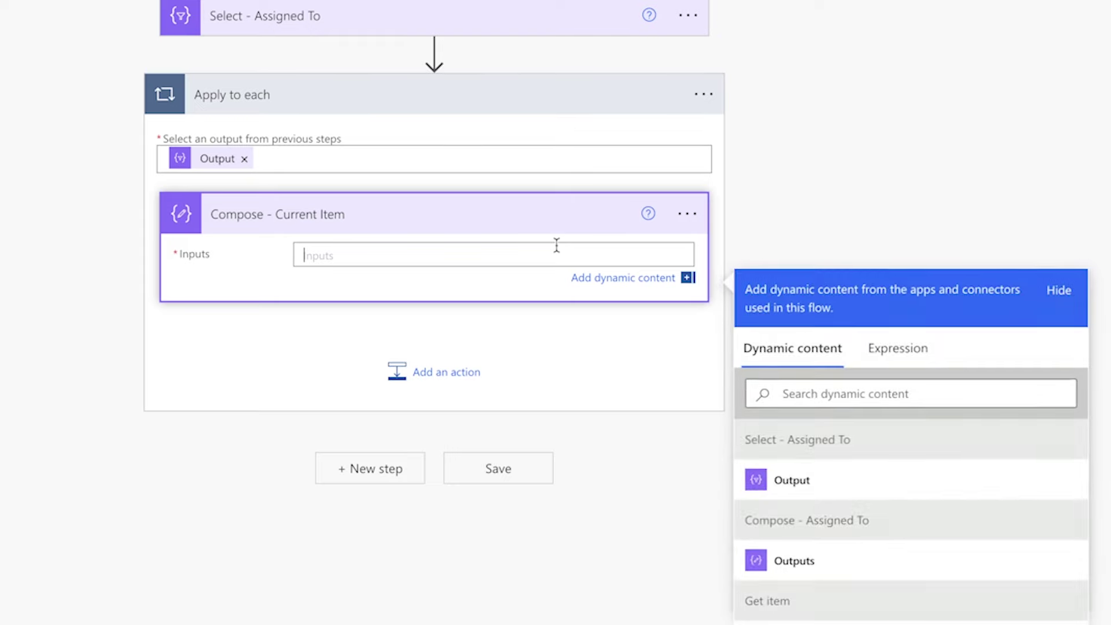
{"action": "left_click", "coordinate": [814, 393]}
{"action": "type", "text": "curren"}
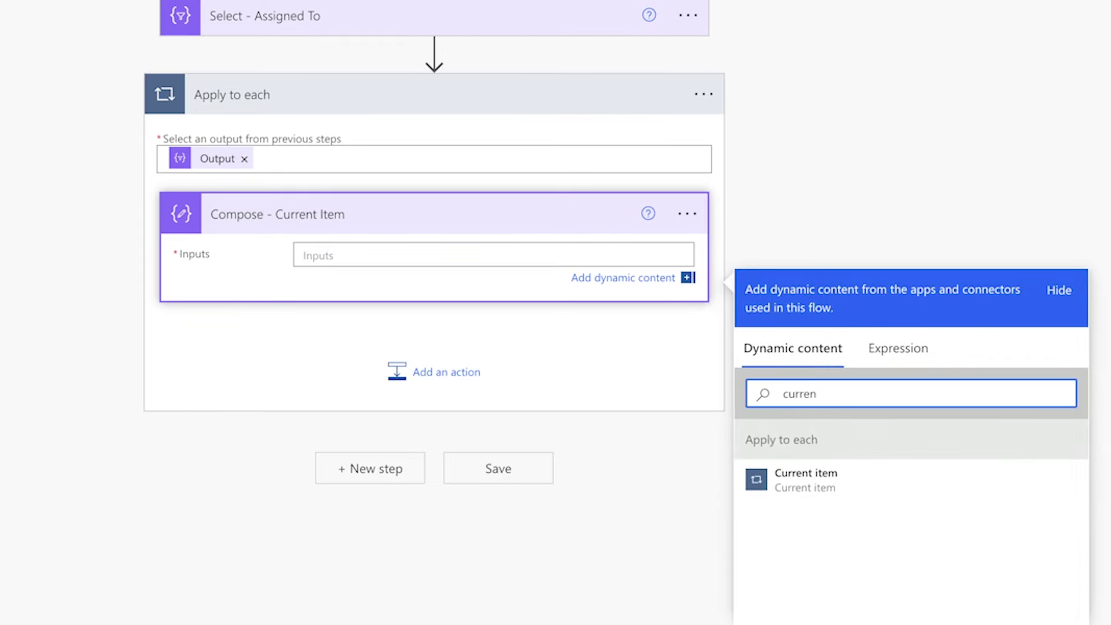
{"action": "left_click", "coordinate": [849, 488]}
Step: Save the flow and run a manual test of the Apply to each loop
{"action": "left_click", "coordinate": [889, 80]}
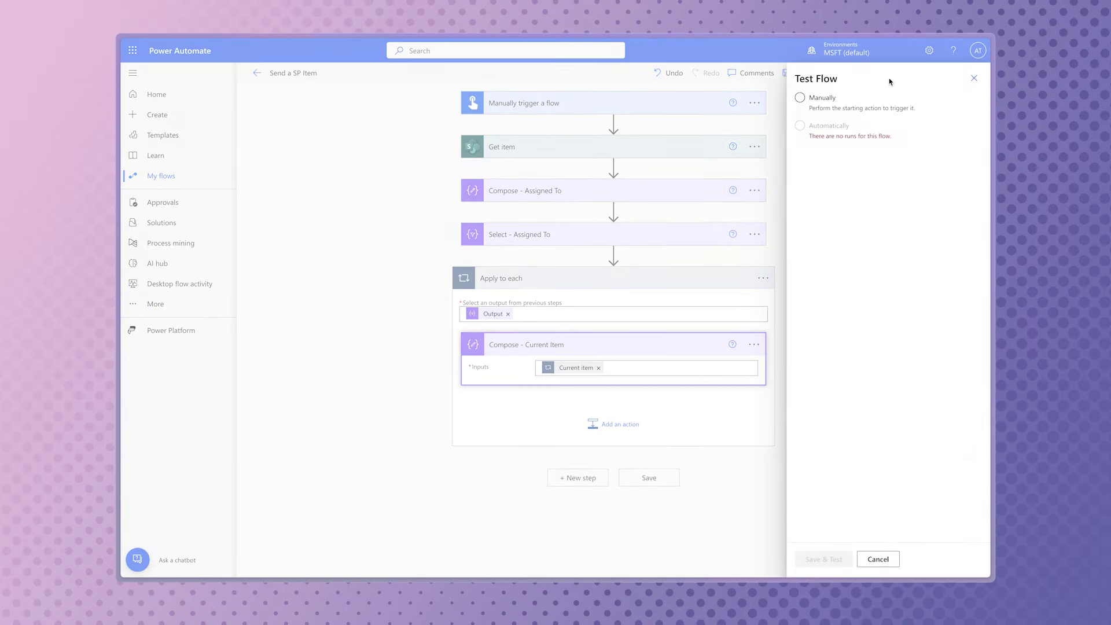
{"action": "left_click", "coordinate": [800, 97]}
{"action": "left_click", "coordinate": [838, 559]}
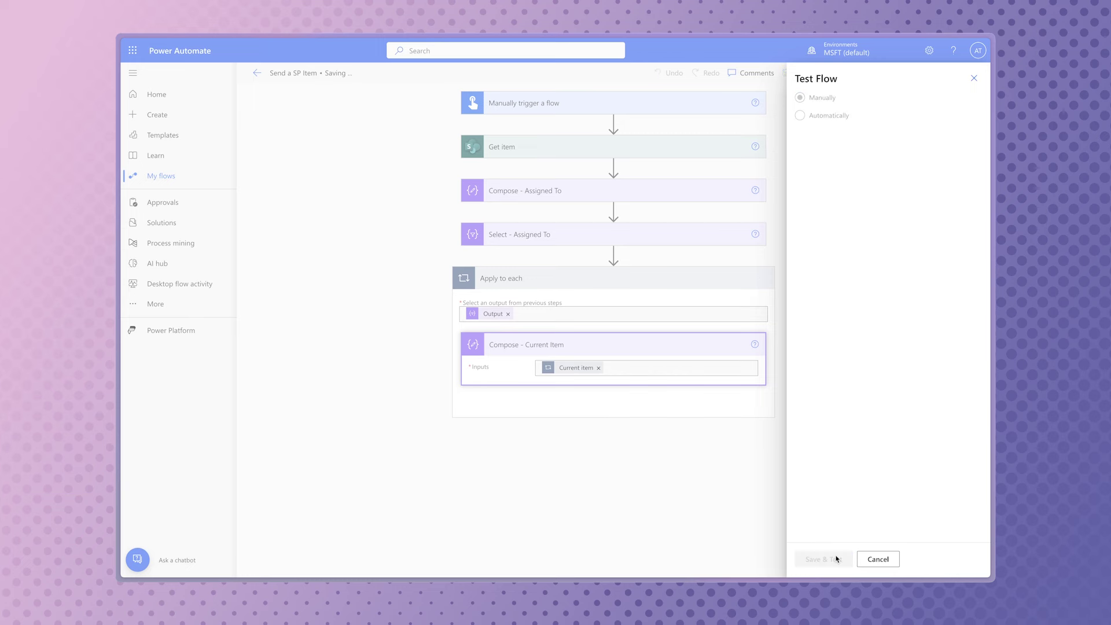
{"action": "left_click", "coordinate": [841, 559]}
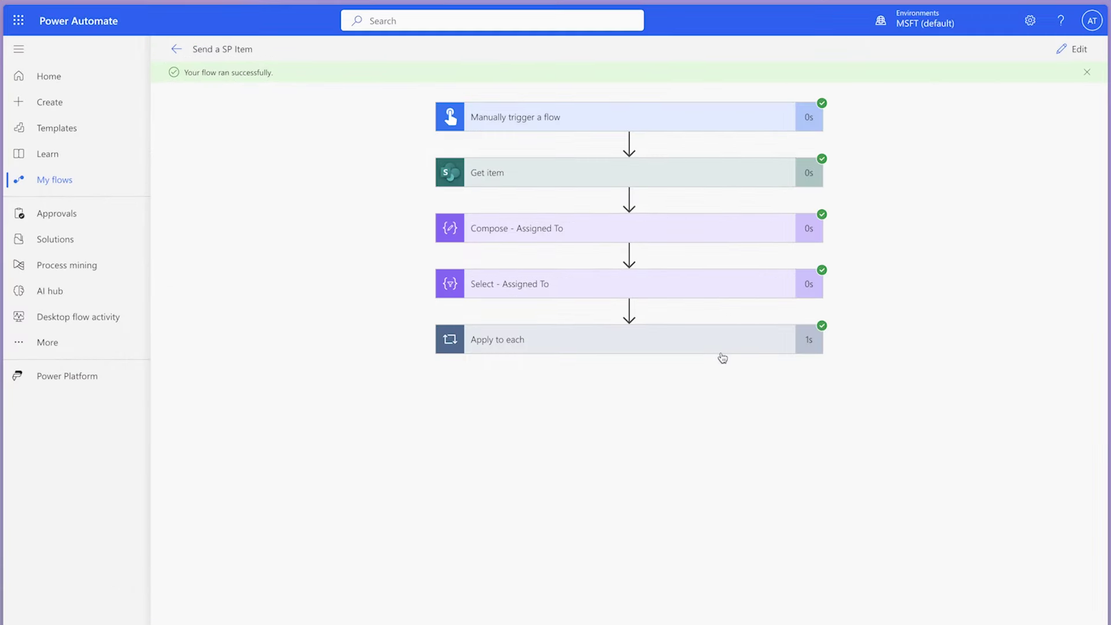
Step: Examine the Compose - Current Item inputs and outputs for each iteration of the Apply to each loop
{"action": "left_click", "coordinate": [682, 308]}
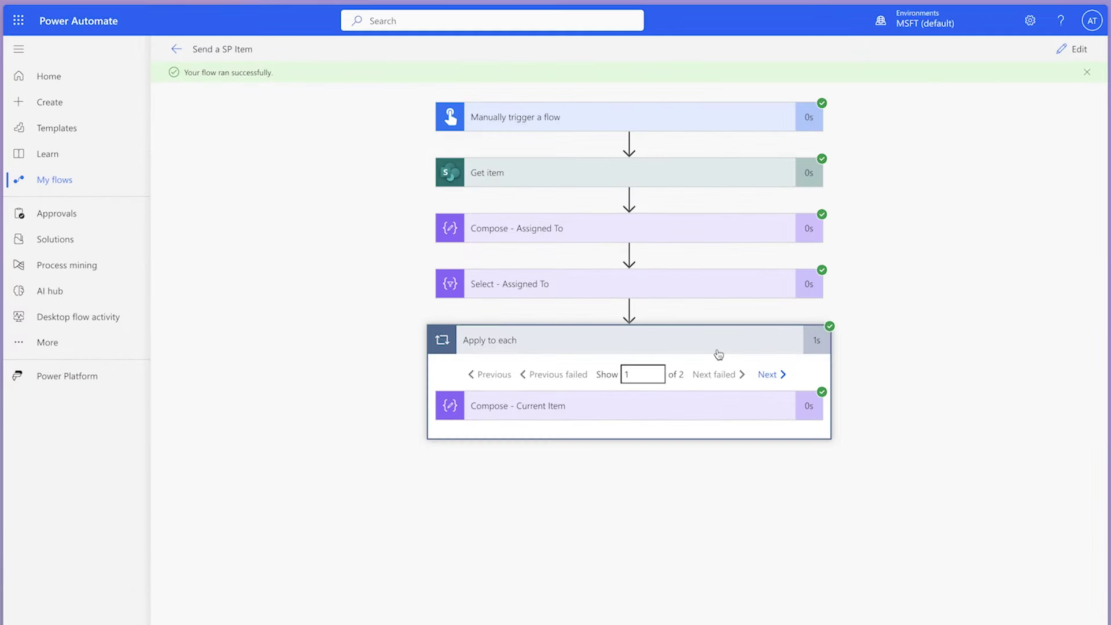
{"action": "left_click", "coordinate": [712, 406]}
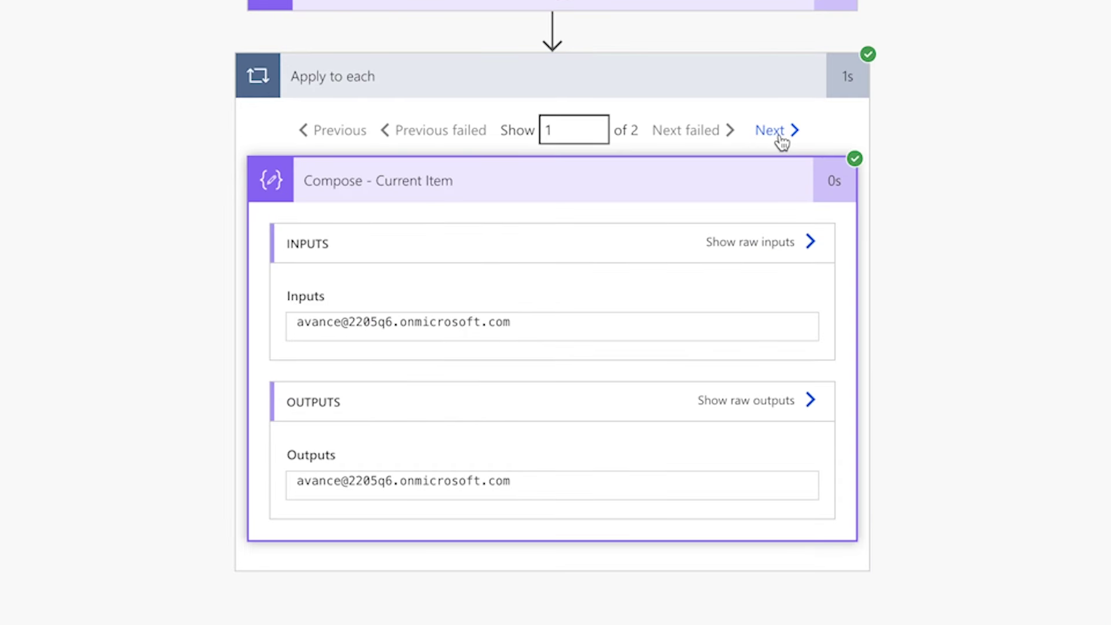
{"action": "left_click", "coordinate": [773, 379]}
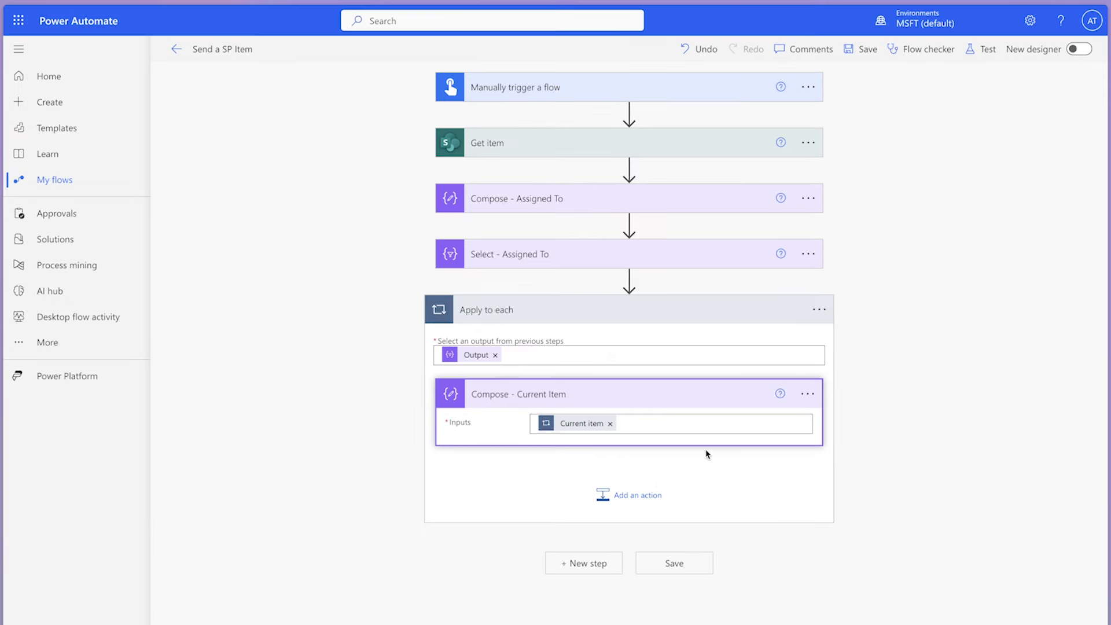
Step: Add the copied Send an email (V2) action from the clipboard below Compose - Current Item inside the loop
{"action": "left_click", "coordinate": [644, 494]}
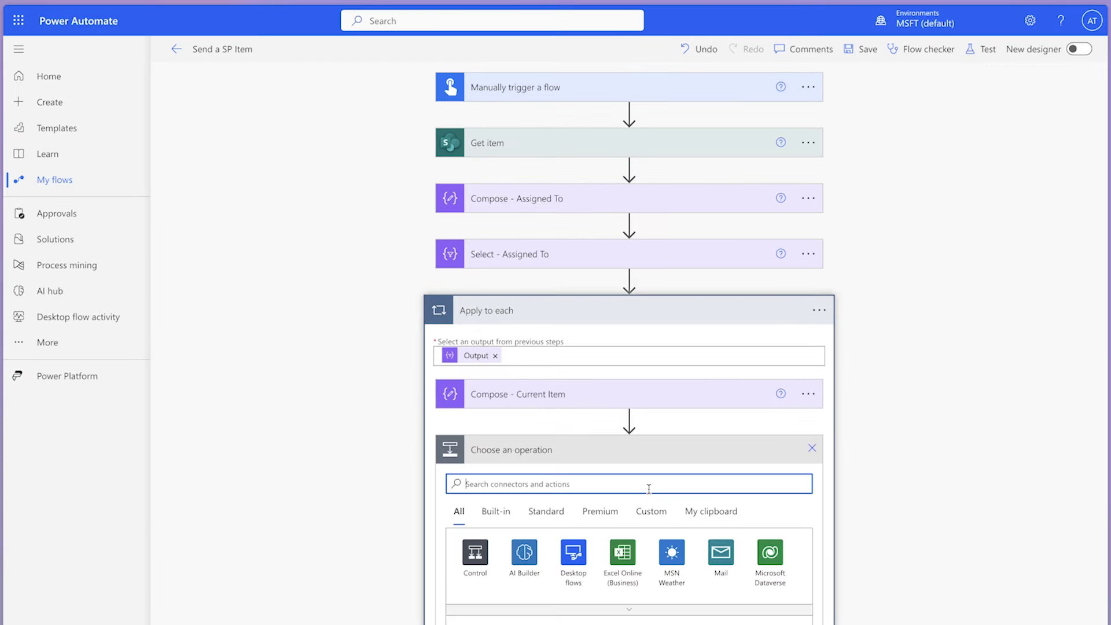
{"action": "left_click", "coordinate": [719, 505]}
{"action": "left_click", "coordinate": [506, 527]}
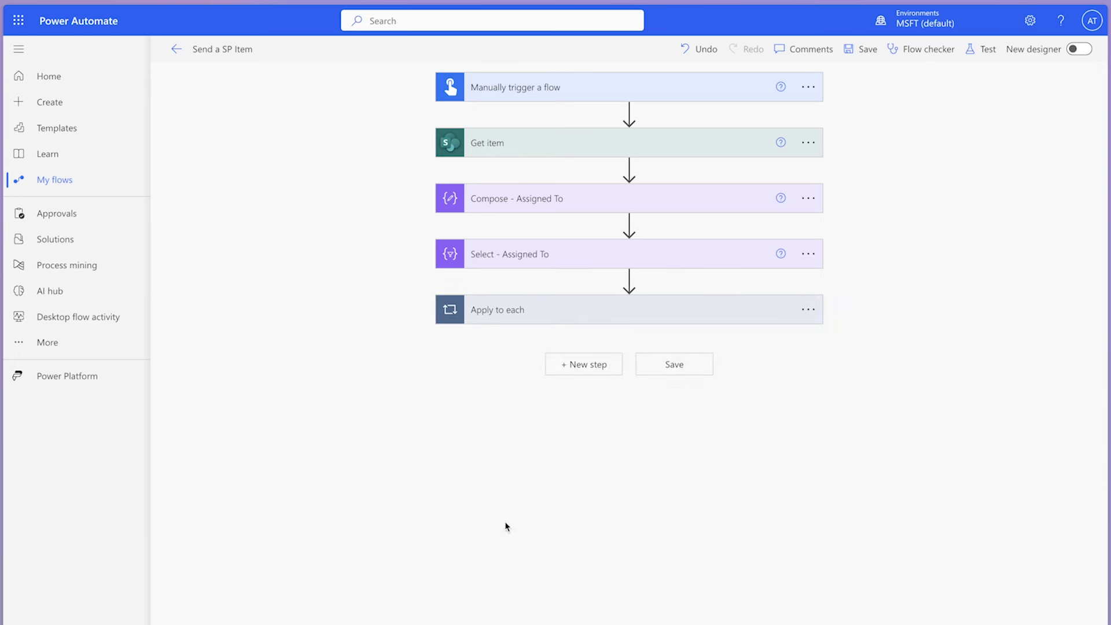
Step: Insert the Outputs of Compose - Current Item after "Email will be sent to:" in the looped email's body
{"action": "left_click", "coordinate": [644, 315]}
{"action": "left_click", "coordinate": [628, 458]}
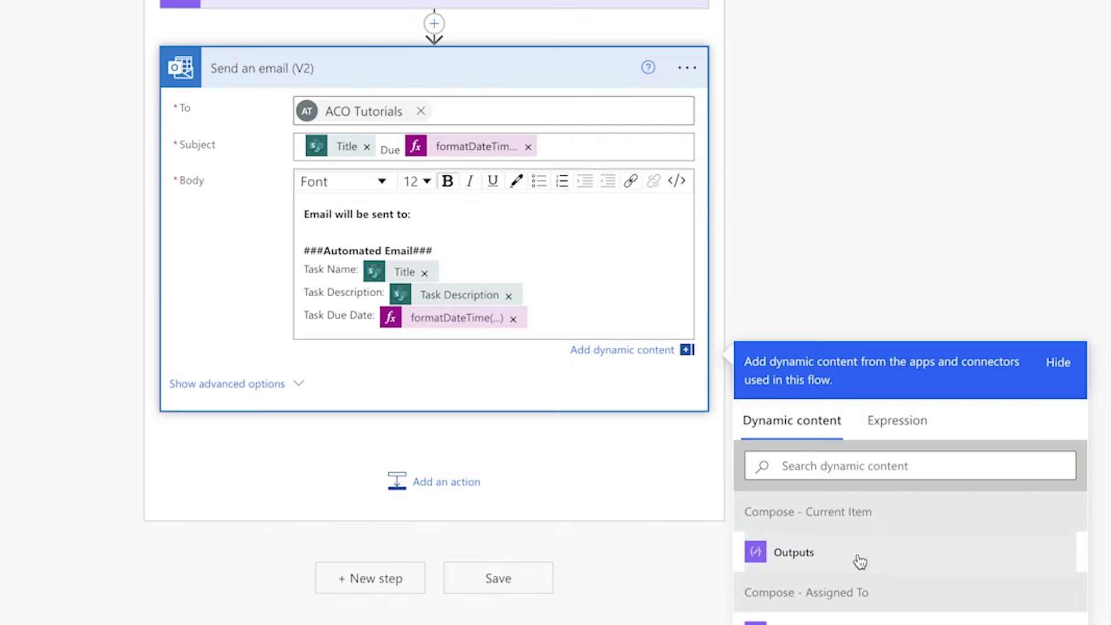
{"action": "left_click", "coordinate": [859, 560]}
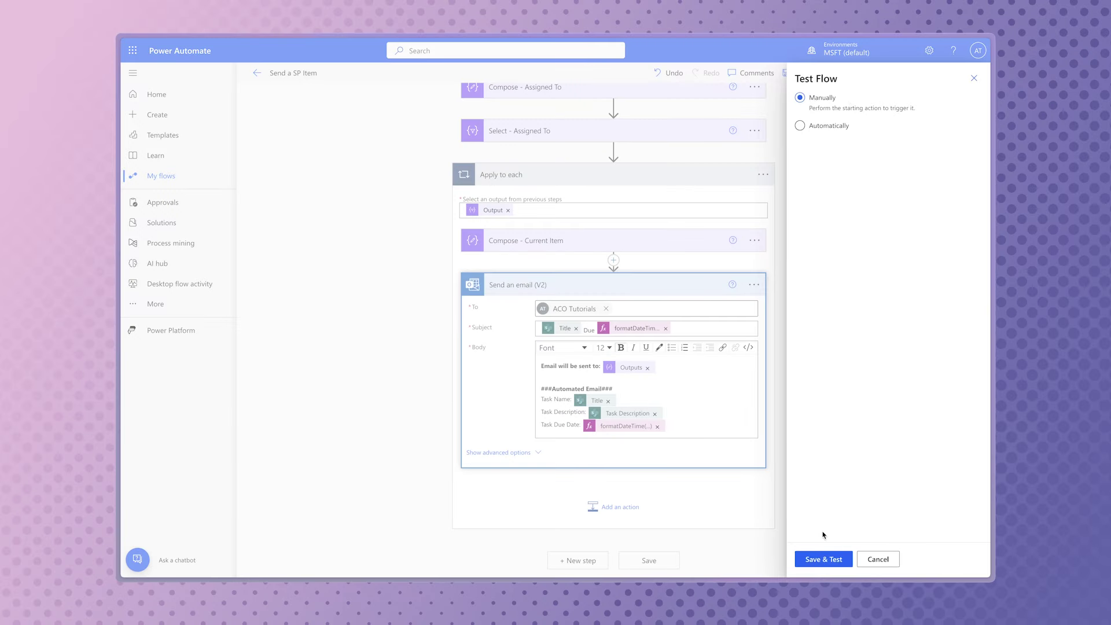
Step: Save the flow and run a manual test of the looped email action
{"action": "left_click", "coordinate": [825, 560]}
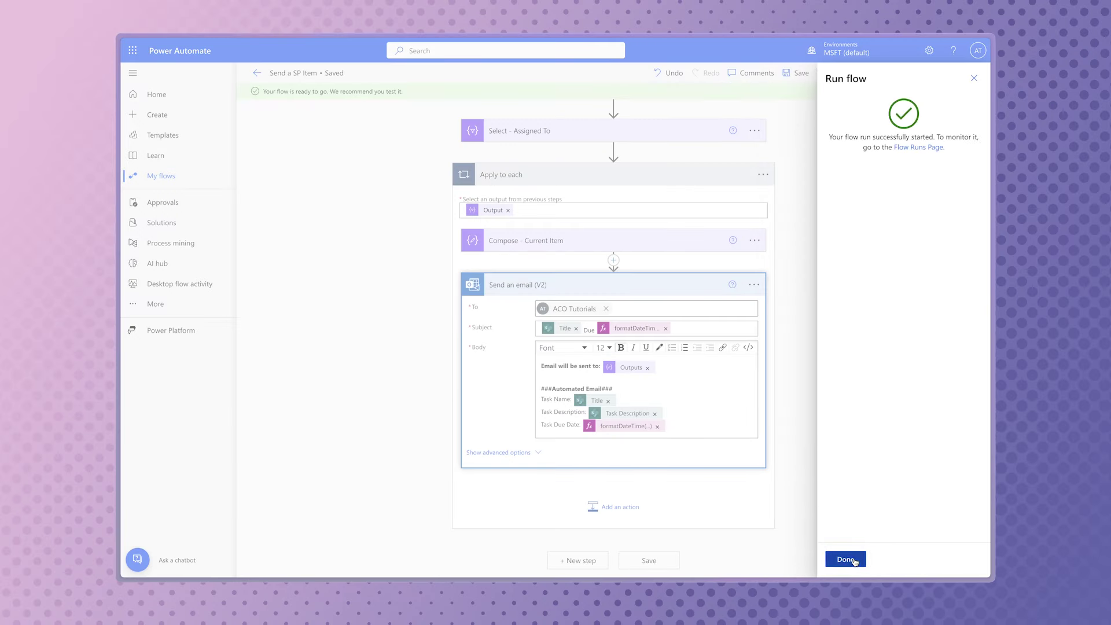
{"action": "left_click", "coordinate": [846, 560]}
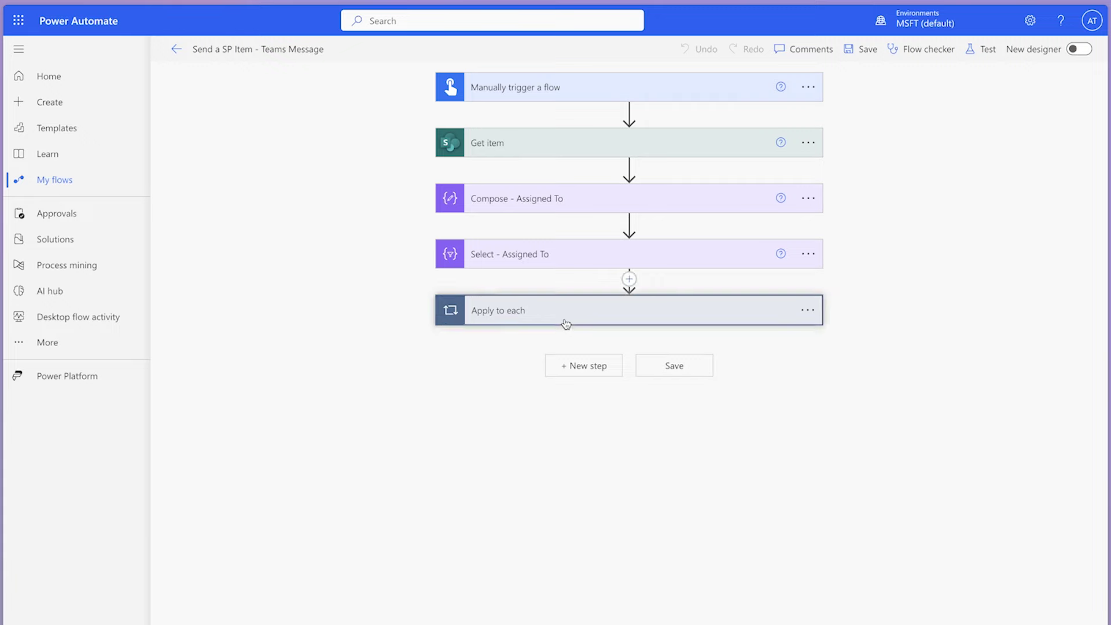
Step: Add a Teams Post message in a chat or channel action to the Apply to each loop, posting in Chat with Flow bot
{"action": "left_click", "coordinate": [565, 321]}
{"action": "left_click", "coordinate": [636, 512]}
{"action": "type", "text": "post message"}
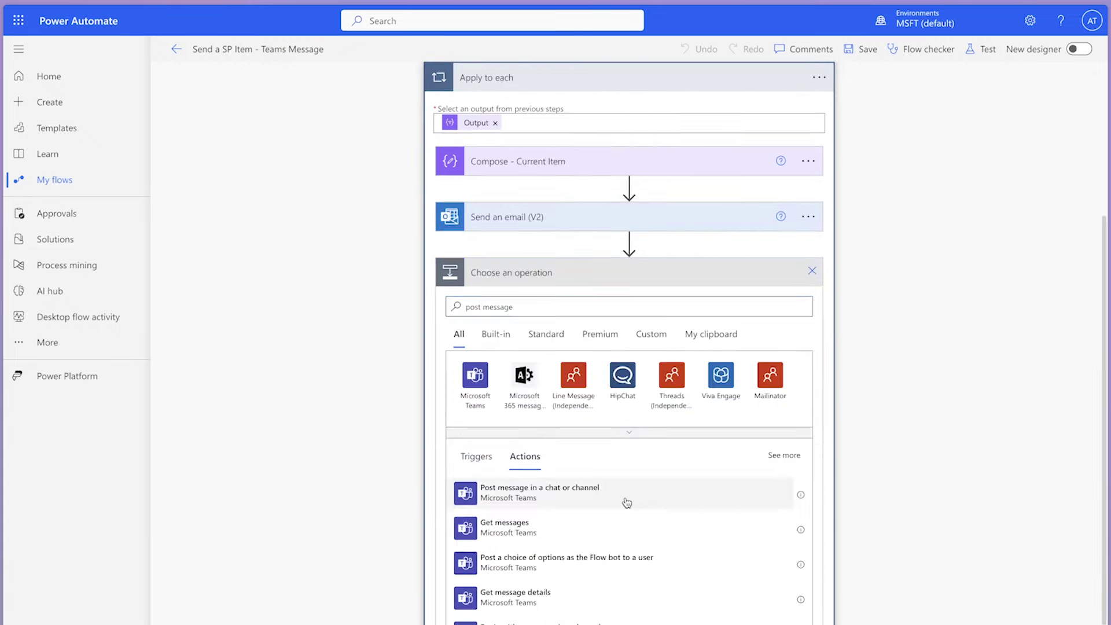
{"action": "left_click", "coordinate": [625, 496]}
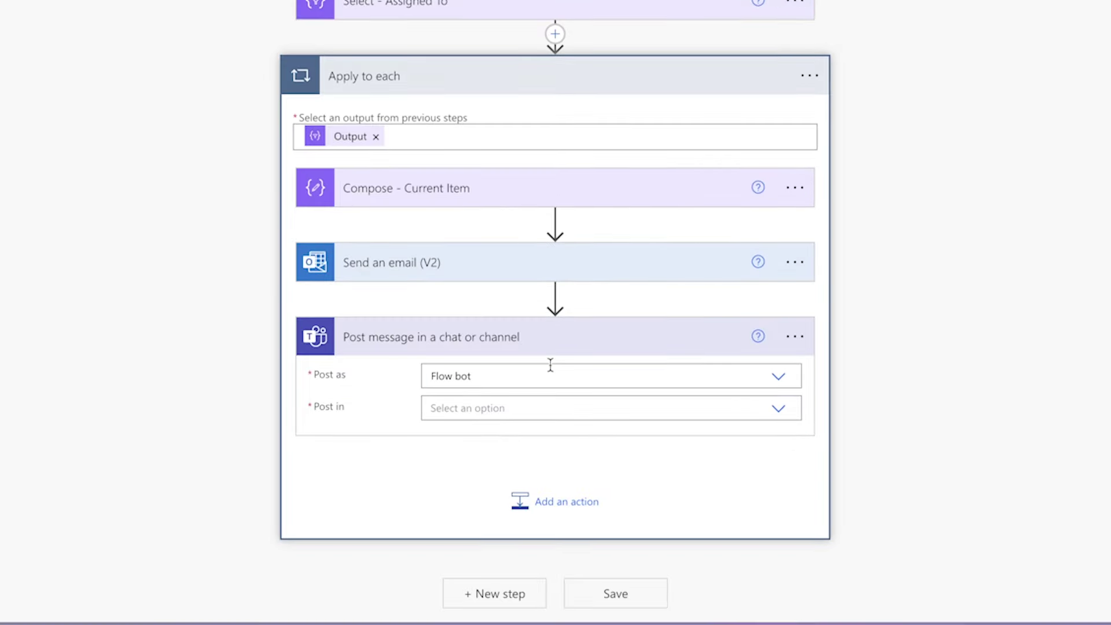
{"action": "left_click", "coordinate": [781, 414]}
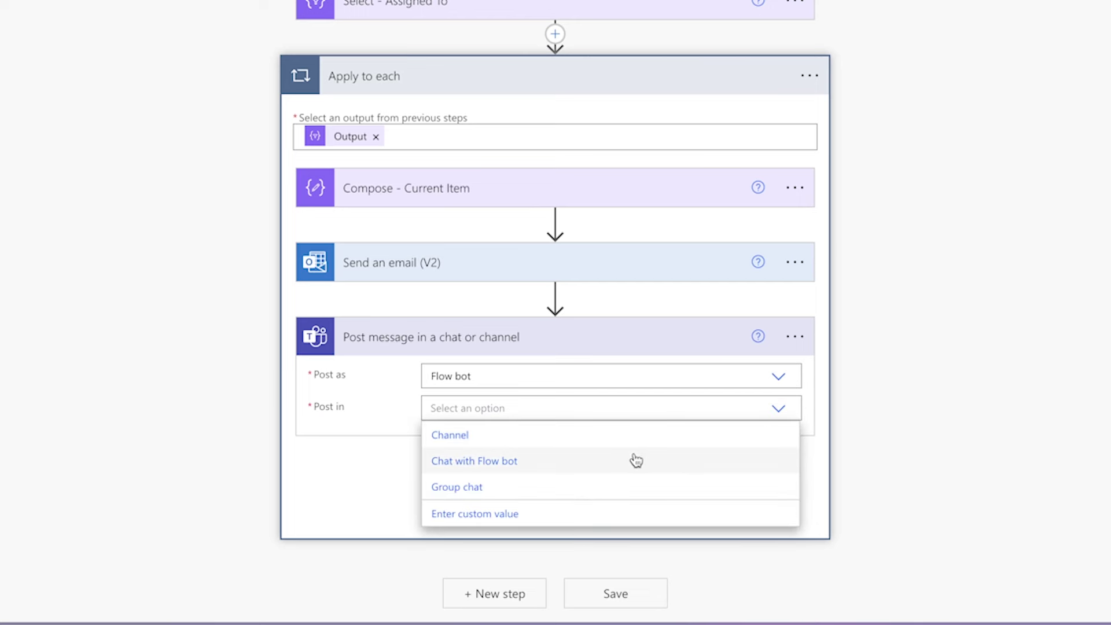
{"action": "left_click", "coordinate": [634, 459]}
Step: Copy the looped email's body into the Teams message and change its opening line to "Message will be sent to:"
{"action": "left_click", "coordinate": [523, 277]}
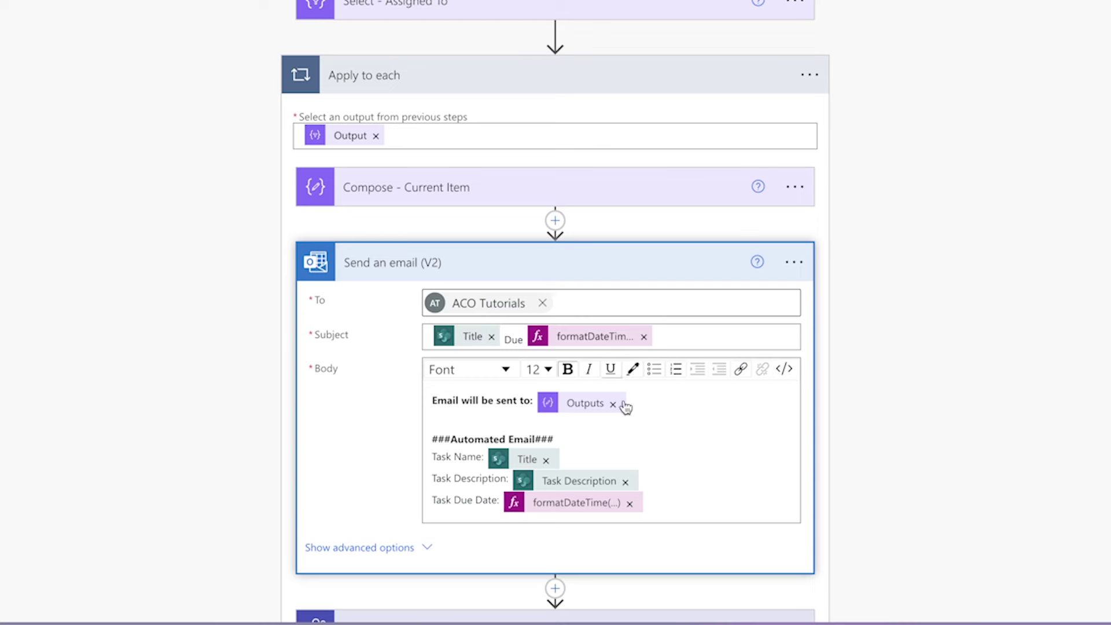
{"action": "left_click_drag", "start_coordinate": [679, 518], "coordinate": [422, 405]}
{"action": "key", "text": "ctrl+c"}
{"action": "scroll", "coordinate": [866, 435], "scroll_direction": "down", "scroll_amount": 5}
{"action": "left_click", "coordinate": [529, 526]}
{"action": "key", "text": "ctrl+v"}
{"action": "double_click", "coordinate": [441, 403]}
{"action": "type", "text": "Message"}
{"action": "left_click", "coordinate": [907, 534]}
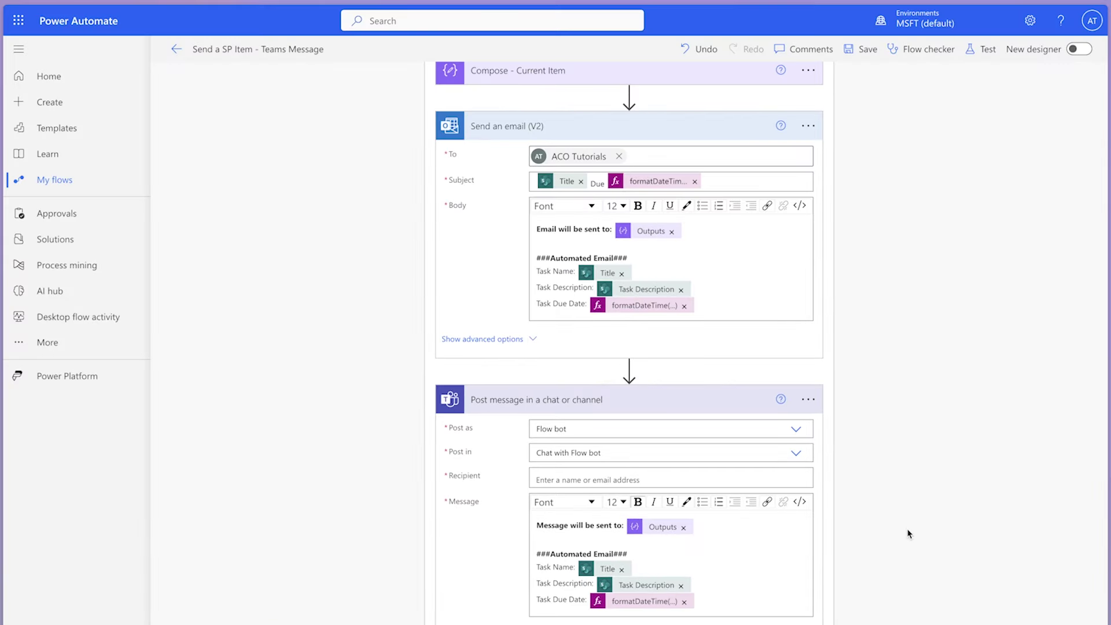
Step: Delete the Send an email (V2) action from the loop and run a manual test of the Teams message
{"action": "left_click", "coordinate": [808, 126]}
{"action": "left_click", "coordinate": [857, 310]}
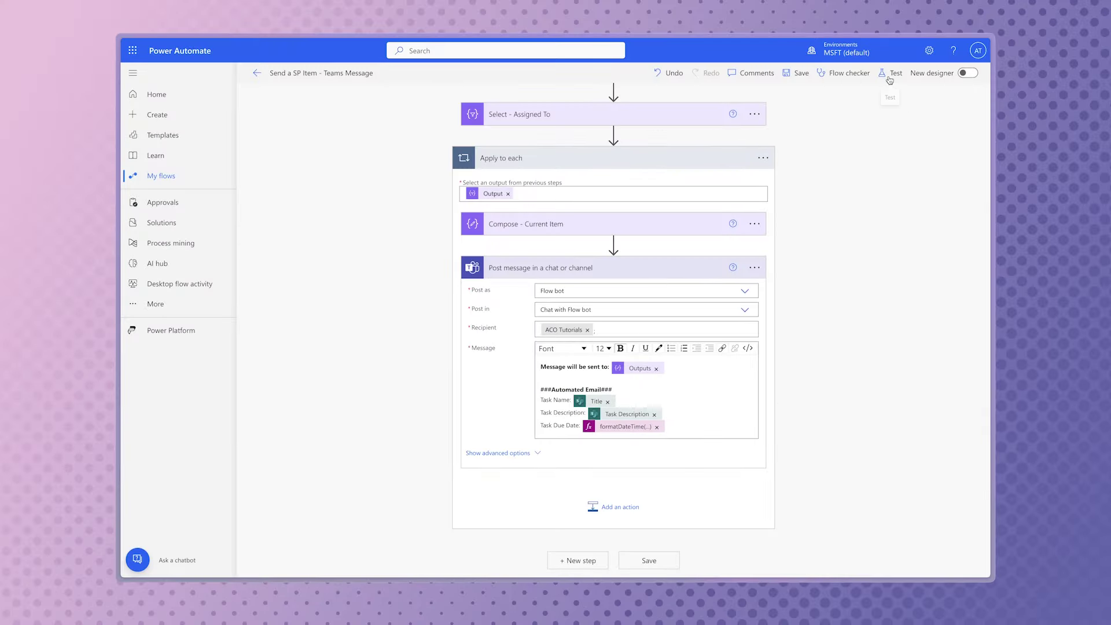
{"action": "left_click", "coordinate": [982, 49]}
{"action": "left_click", "coordinate": [801, 97]}
{"action": "left_click", "coordinate": [815, 559]}
{"action": "left_click", "coordinate": [843, 559]}
{"action": "left_click", "coordinate": [845, 559]}
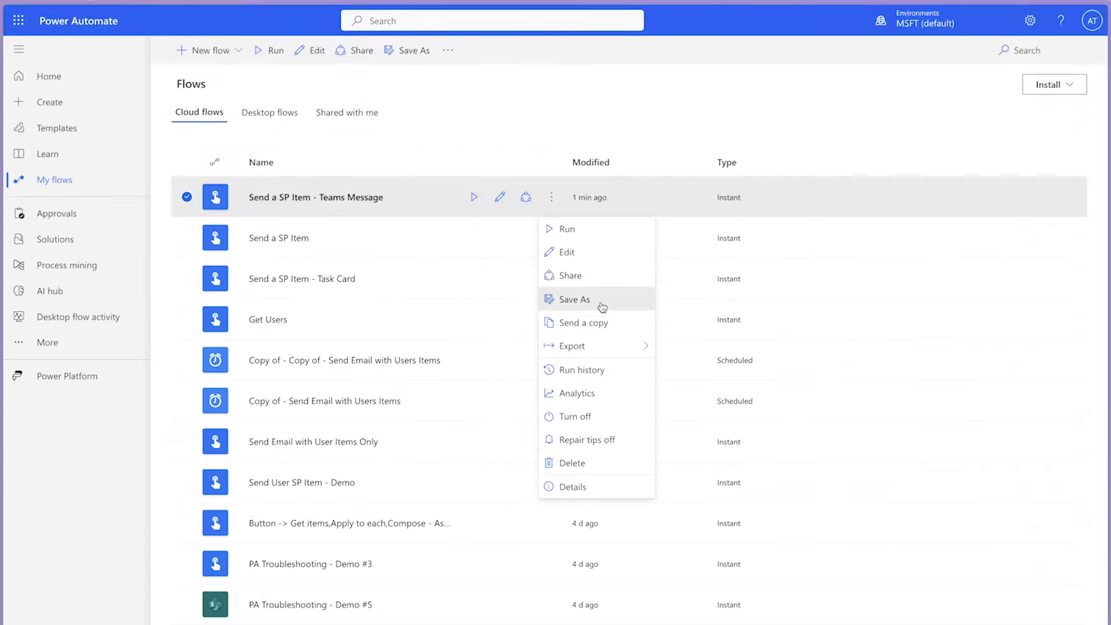
Step: Save a copy of the "Send a SP Item - Teams Message" flow as "Send this Task" and open it in the classic designer
{"action": "left_click", "coordinate": [602, 301]}
{"action": "type", "text": "Se"}
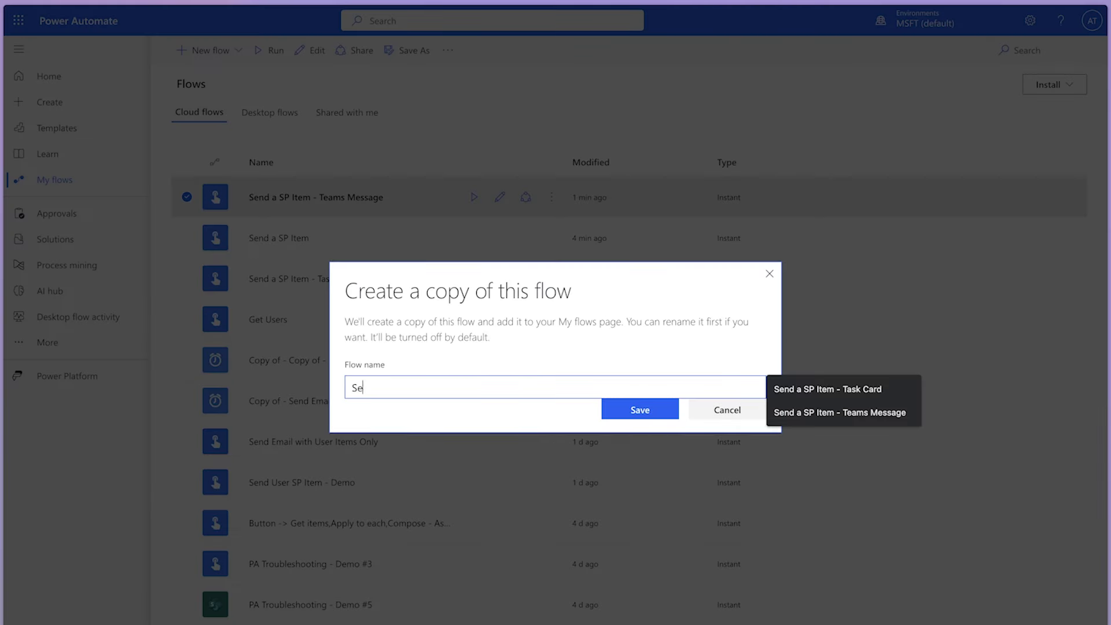
{"action": "type", "text": "nd this Task"}
{"action": "left_click", "coordinate": [651, 412]}
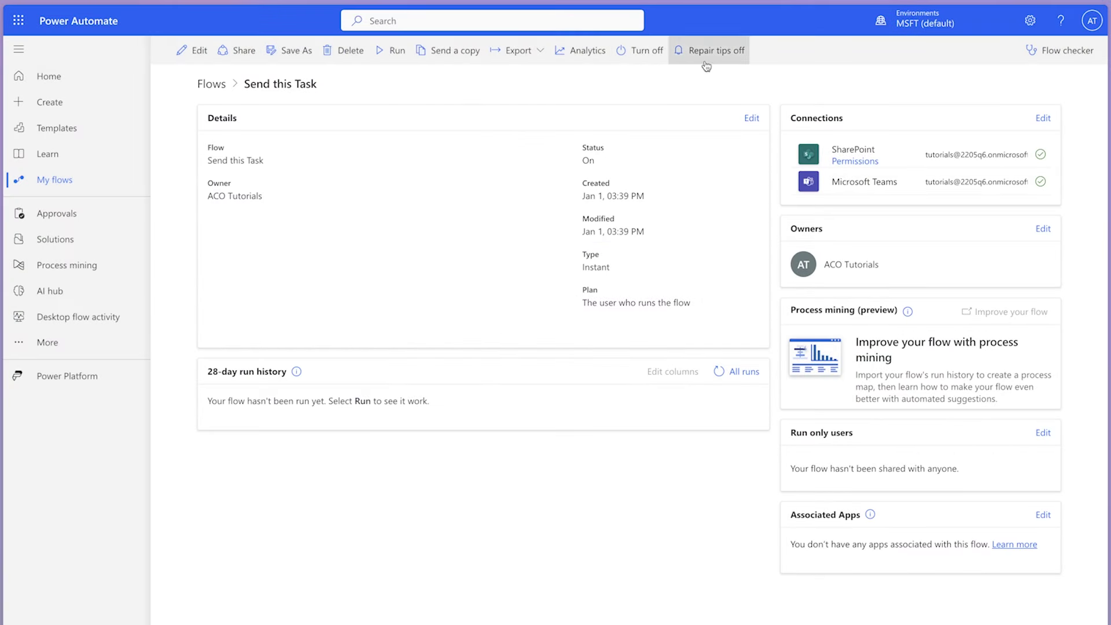
{"action": "left_click", "coordinate": [198, 55]}
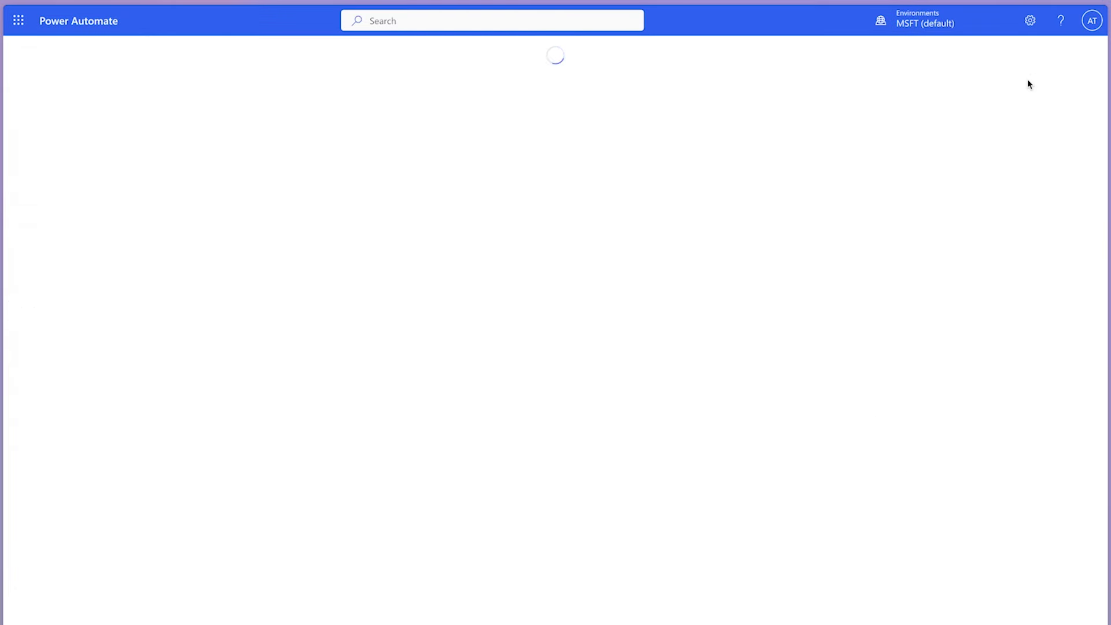
{"action": "left_click", "coordinate": [1090, 50]}
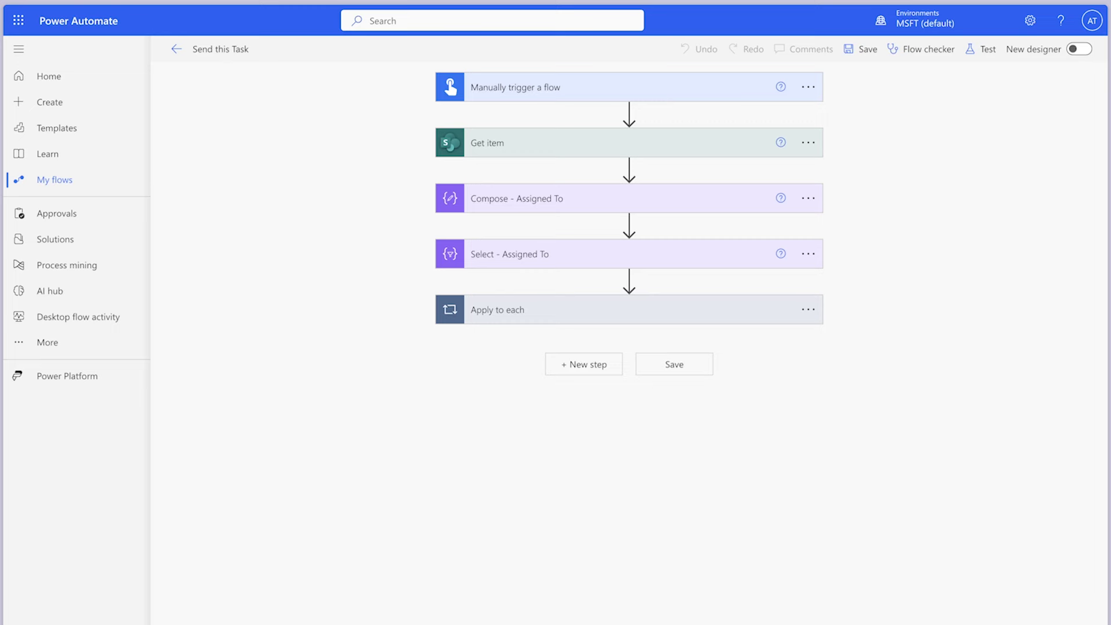
Step: Replace the manual trigger with the SharePoint For a selected item trigger
{"action": "left_click", "coordinate": [808, 87]}
{"action": "left_click", "coordinate": [890, 269]}
{"action": "left_click", "coordinate": [563, 379]}
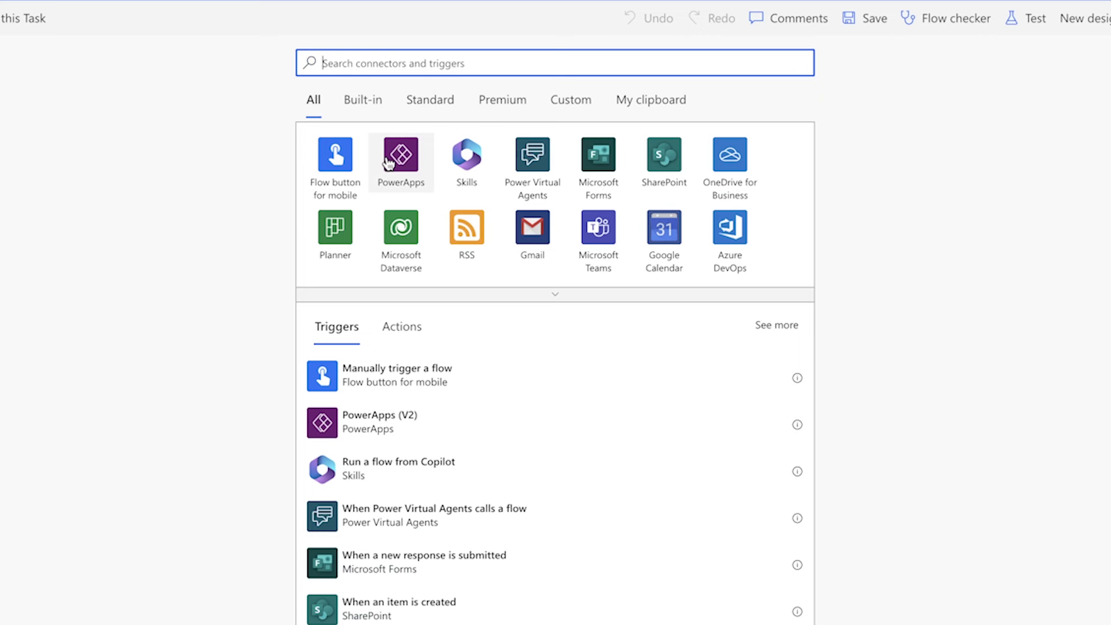
{"action": "type", "text": "for a selecte"}
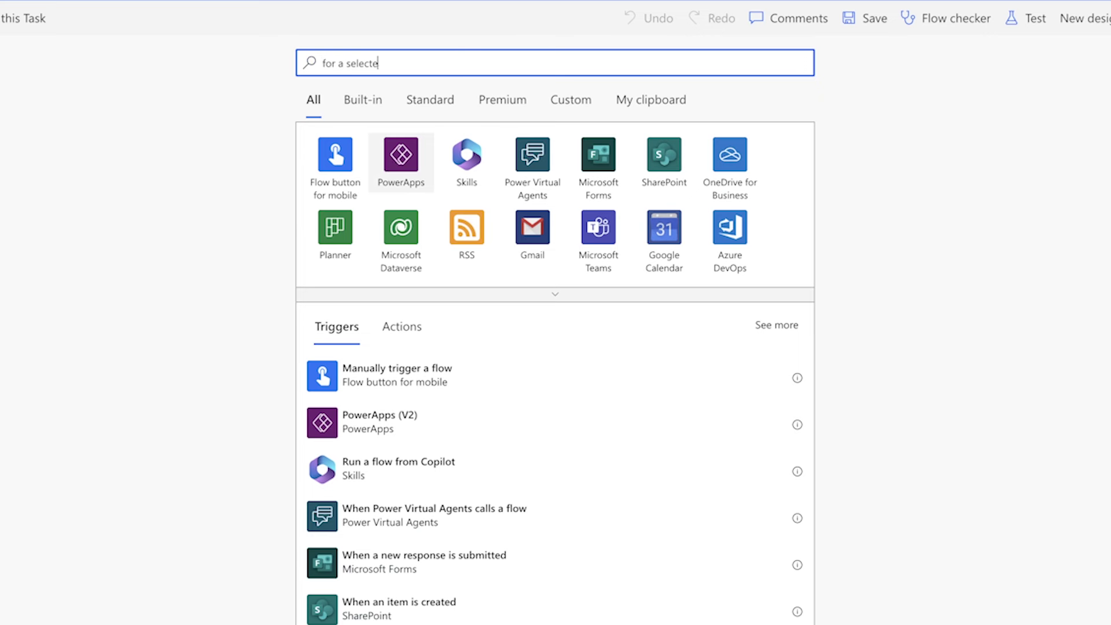
{"action": "type", "text": "d"}
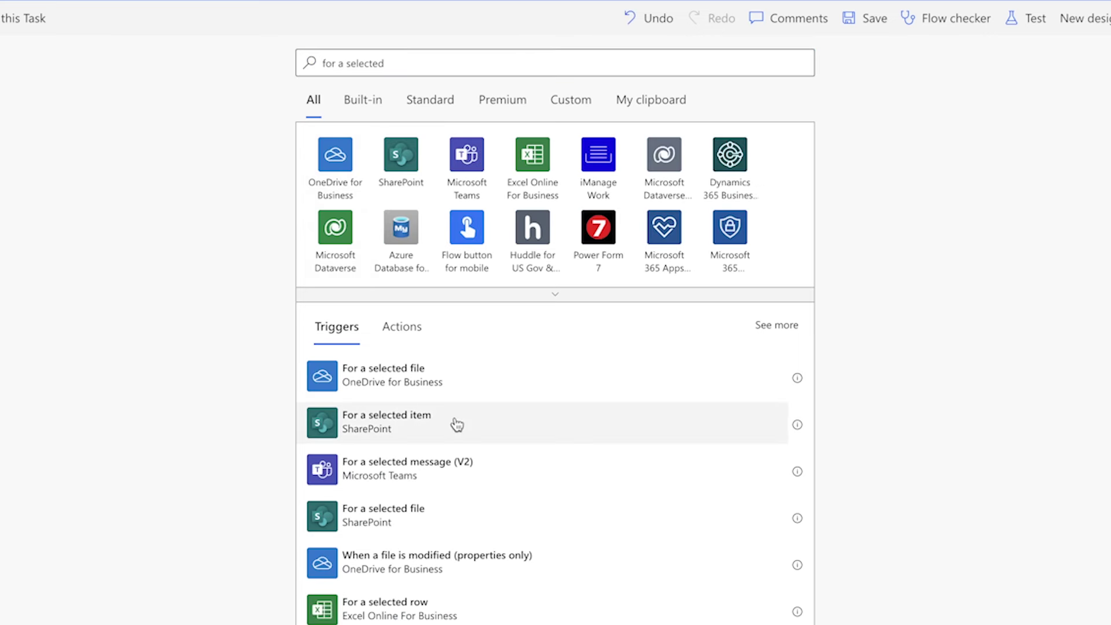
{"action": "left_click", "coordinate": [458, 425]}
Step: Set the trigger's site address to Power Platform Sandbox and its list to Team Task List
{"action": "left_click", "coordinate": [774, 115]}
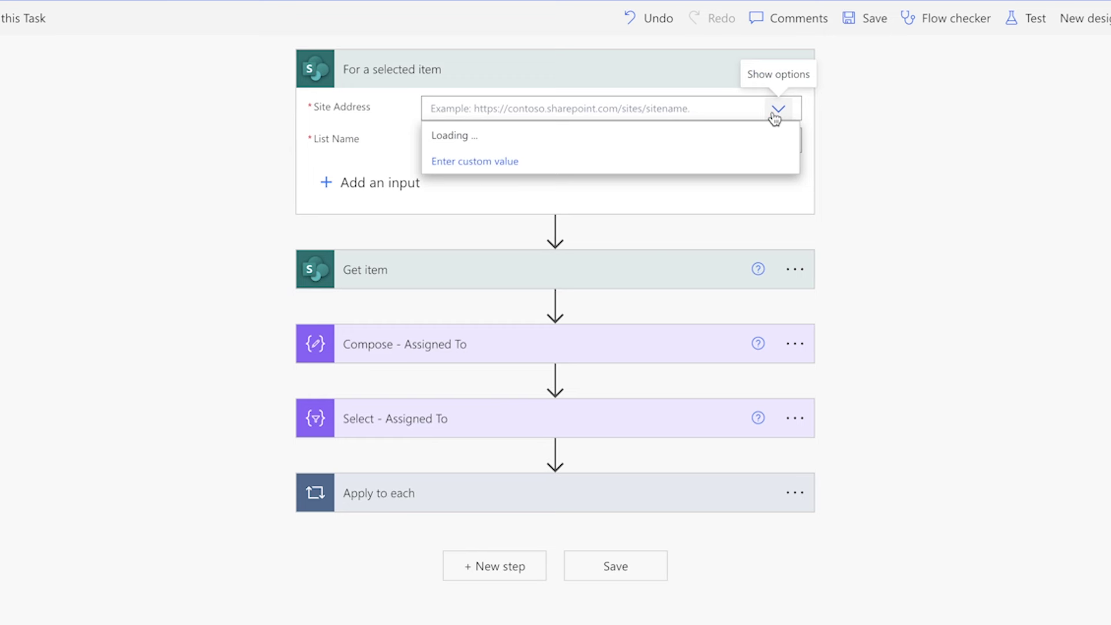
{"action": "left_click", "coordinate": [615, 216]}
{"action": "left_click", "coordinate": [774, 162]}
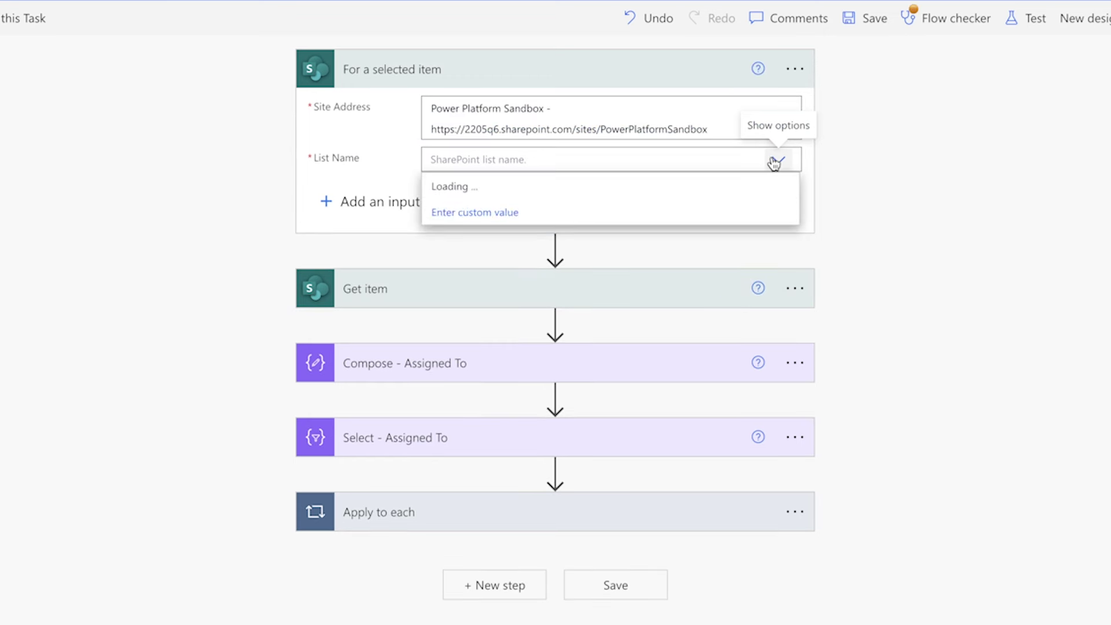
{"action": "scroll", "coordinate": [588, 372], "scroll_direction": "down", "scroll_amount": 2}
{"action": "left_click", "coordinate": [510, 389]}
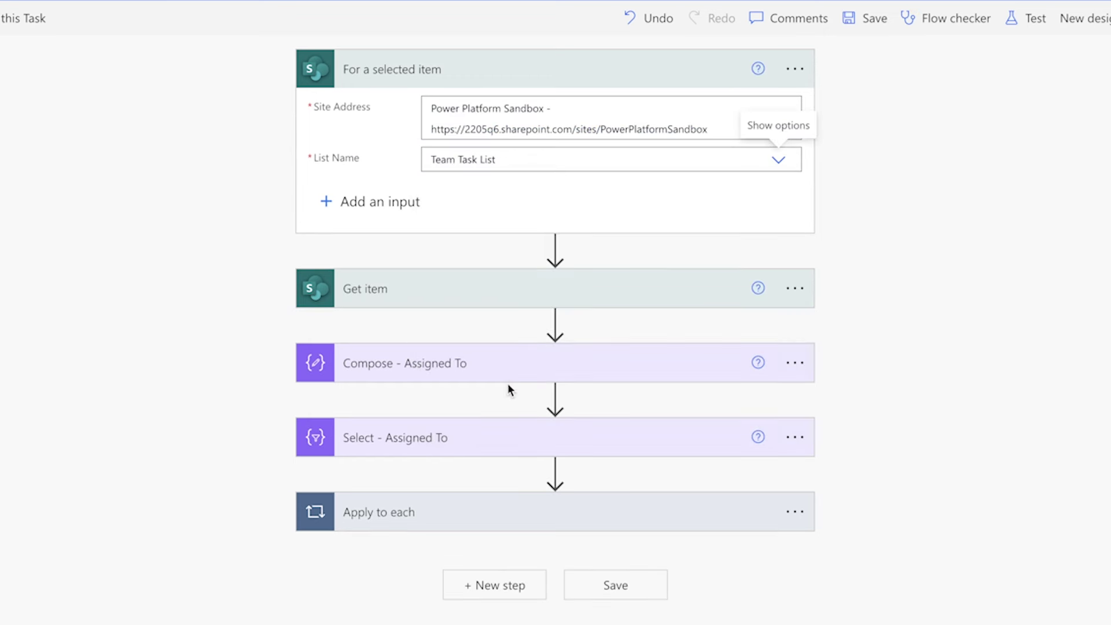
Step: Replace the fixed Id in the Get item action with the ID from the For a selected item trigger
{"action": "left_click", "coordinate": [551, 293]}
{"action": "left_click", "coordinate": [479, 407]}
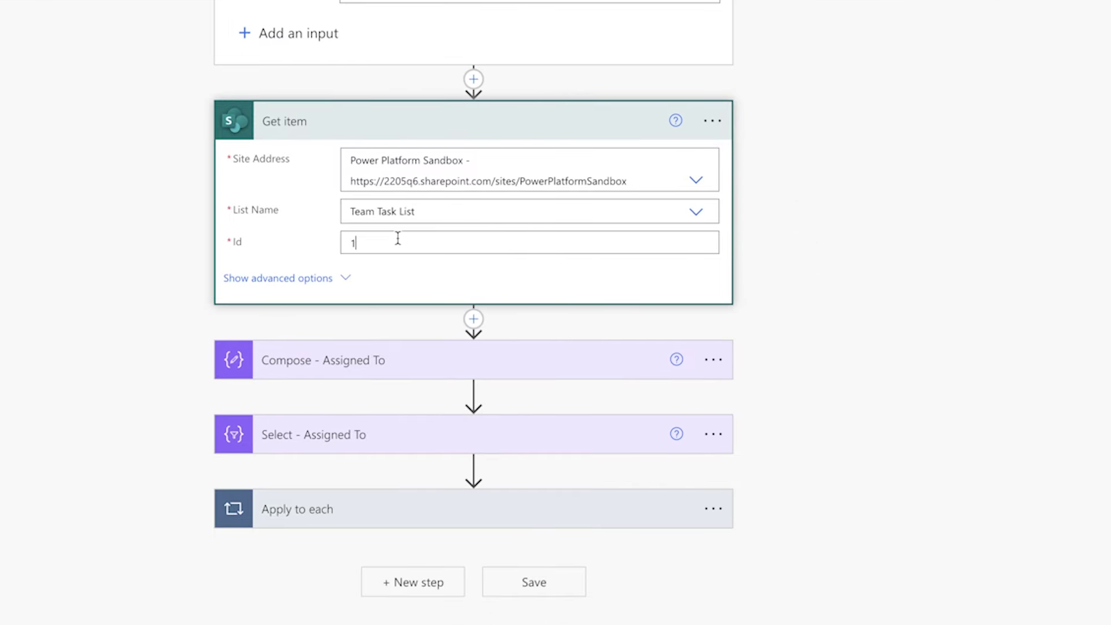
{"action": "key", "text": "BackSpace"}
{"action": "left_click", "coordinate": [833, 462]}
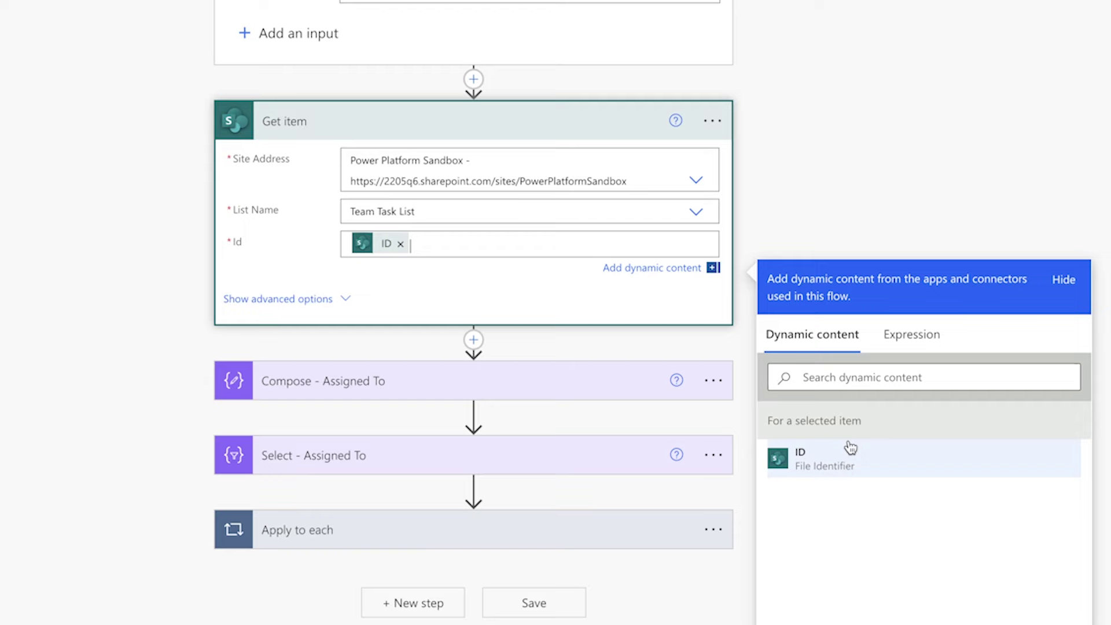
{"action": "left_click", "coordinate": [958, 508]}
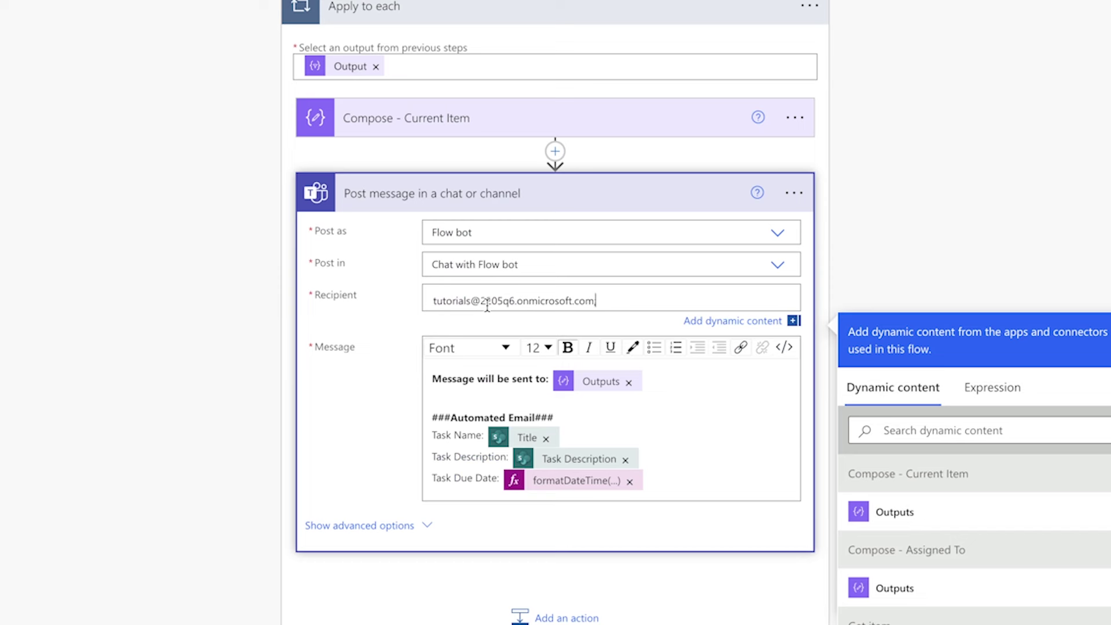
Step: Set the Teams message recipient to the Outputs of Compose - Current Item and remove the "Message will be sent to:" line
{"action": "triple_click", "coordinate": [487, 302]}
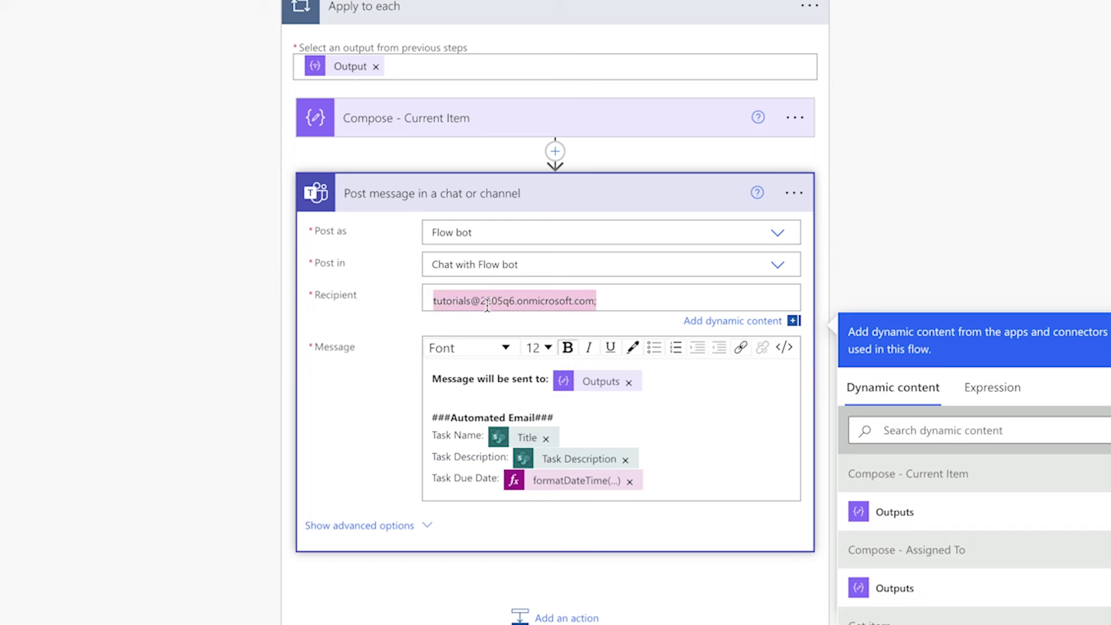
{"action": "key", "text": "BackSpace"}
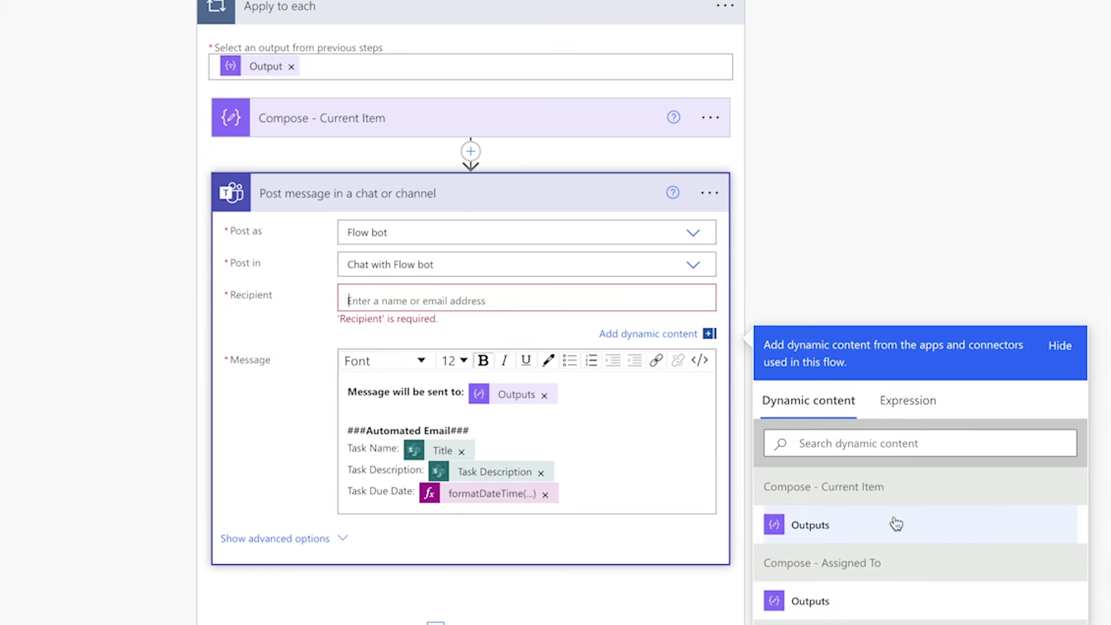
{"action": "left_click", "coordinate": [871, 524]}
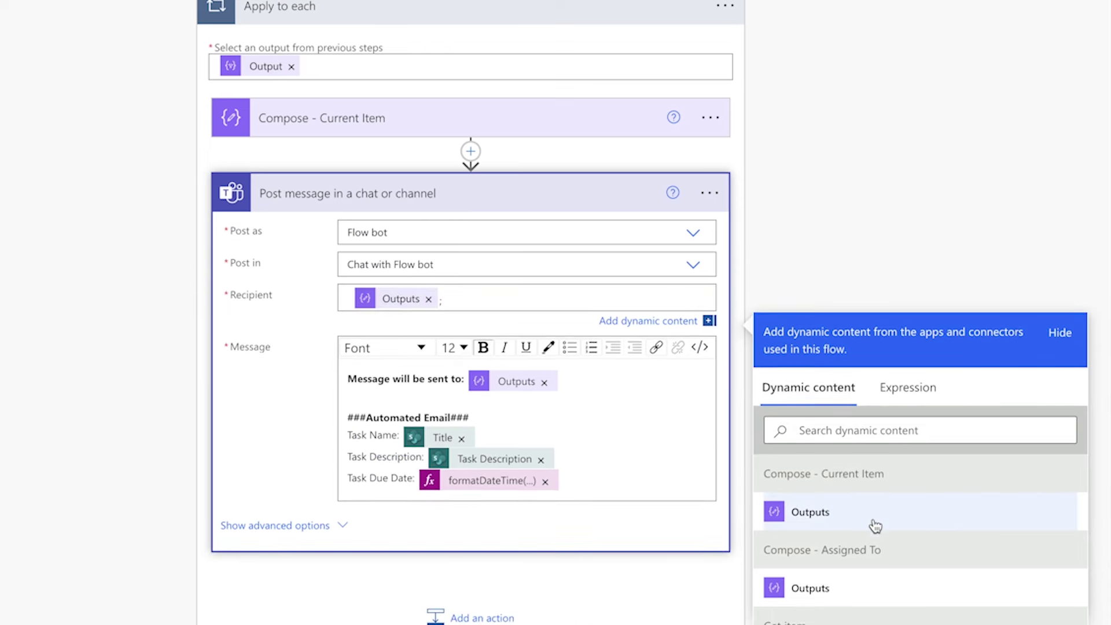
{"action": "left_click", "coordinate": [606, 384]}
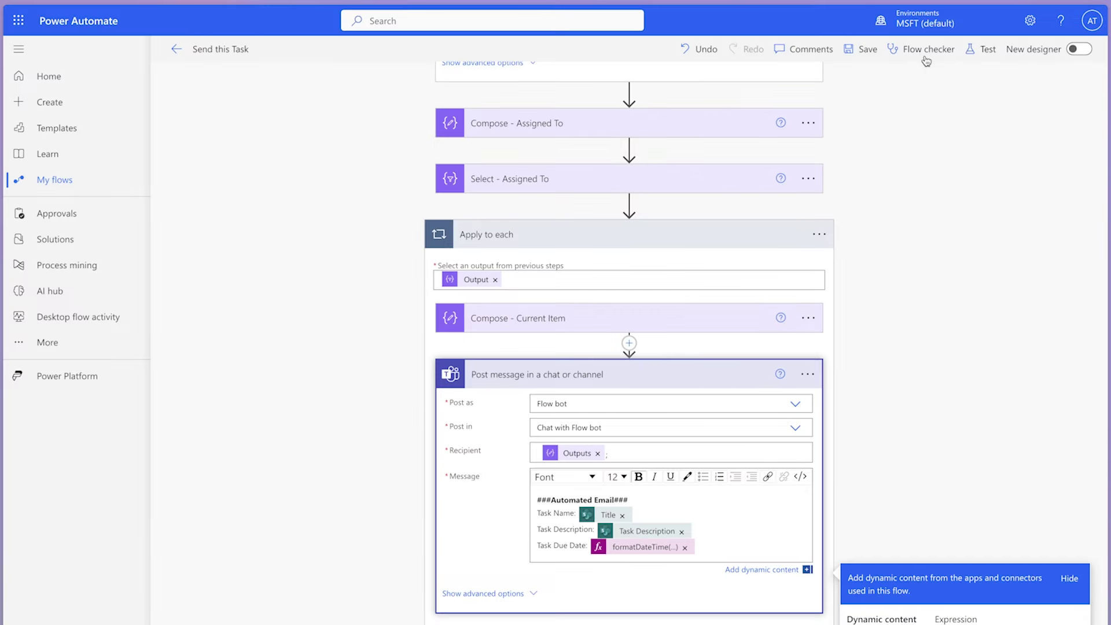
Step: Save the flow and run Send this Task on the Marketing Campaign item in the SharePoint Team Task List
{"action": "left_click", "coordinate": [866, 51]}
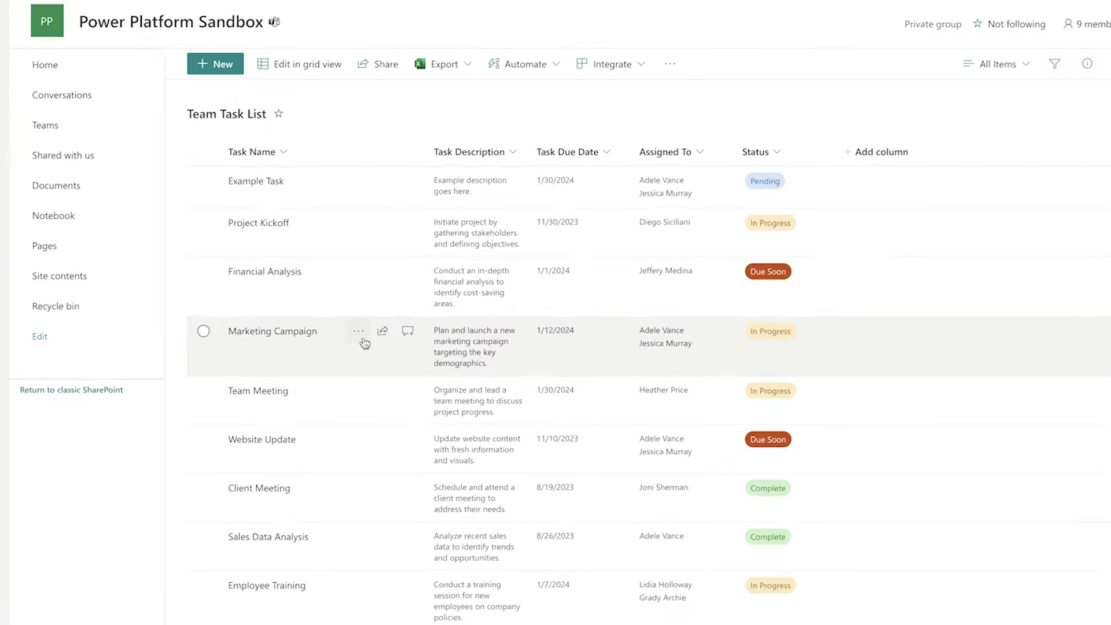
{"action": "left_click", "coordinate": [364, 333]}
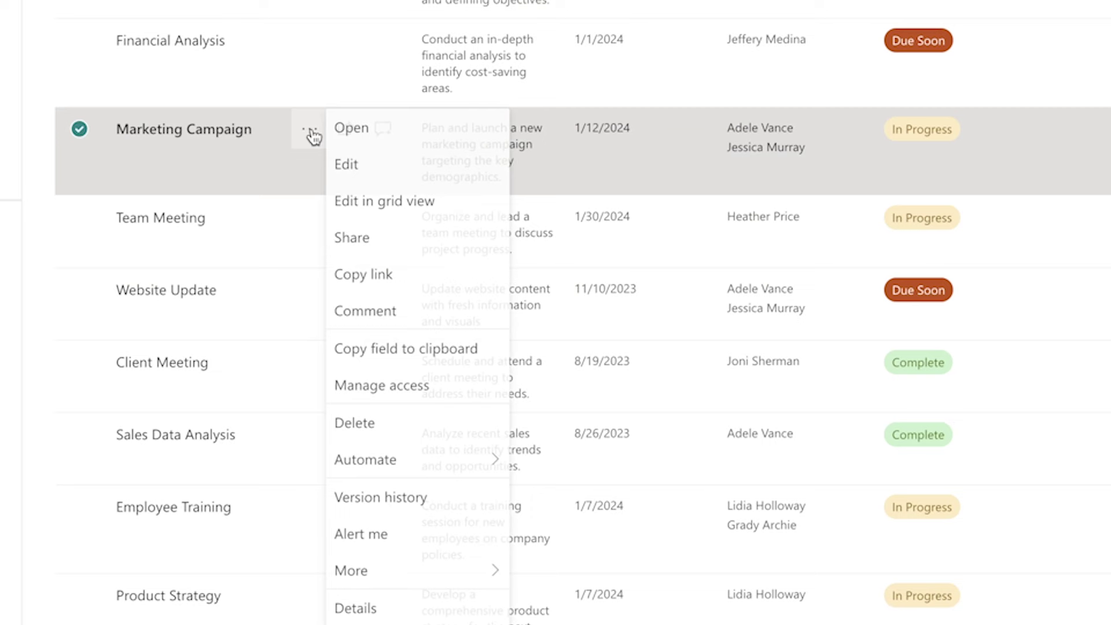
{"action": "mouse_move", "coordinate": [454, 461]}
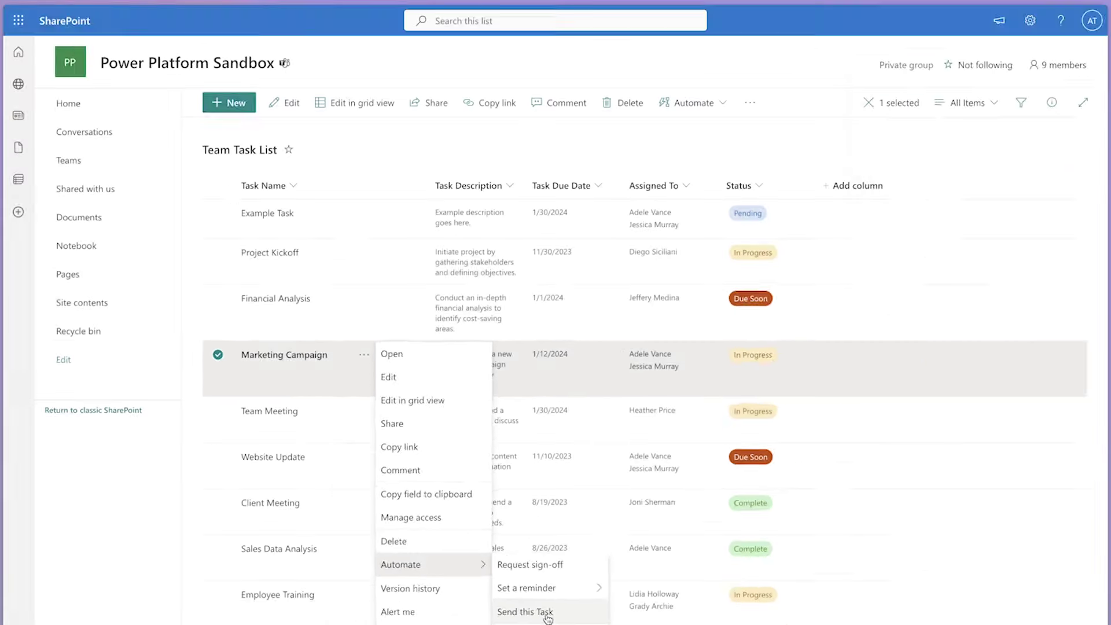
{"action": "left_click", "coordinate": [598, 544]}
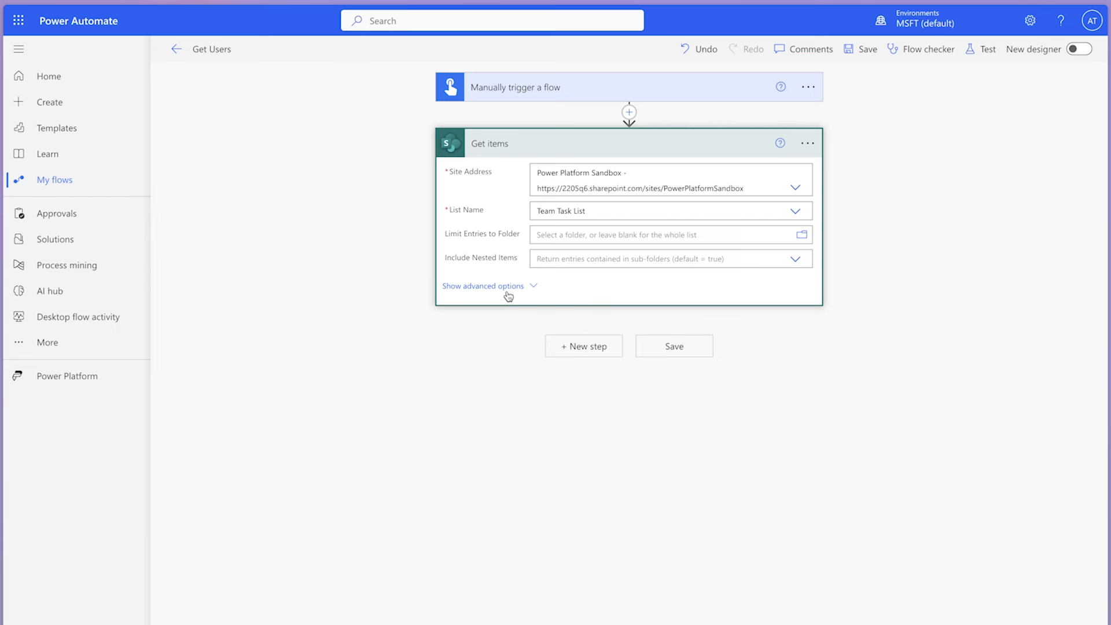
Step: Limit the Get items action in the Get Users flow to a top count of 5
{"action": "left_click", "coordinate": [507, 287]}
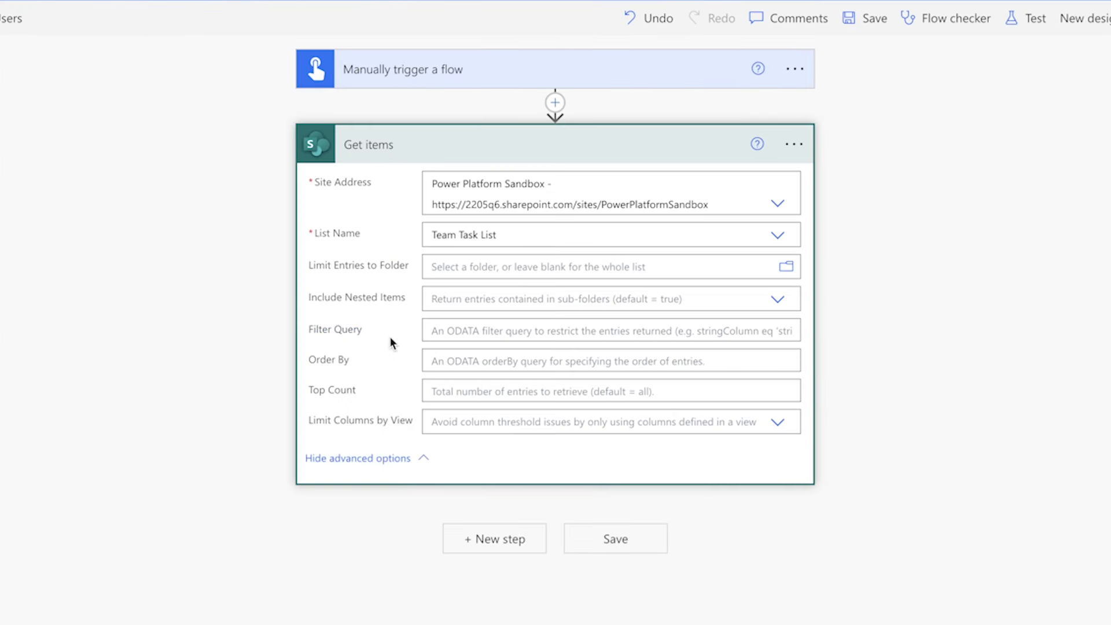
{"action": "left_click", "coordinate": [475, 390]}
{"action": "type", "text": "5"}
Step: Add an Initialize variable action titled "init varUsers" that defines the varUsers variable with type Array
{"action": "left_click", "coordinate": [485, 553]}
{"action": "type", "text": "init var"}
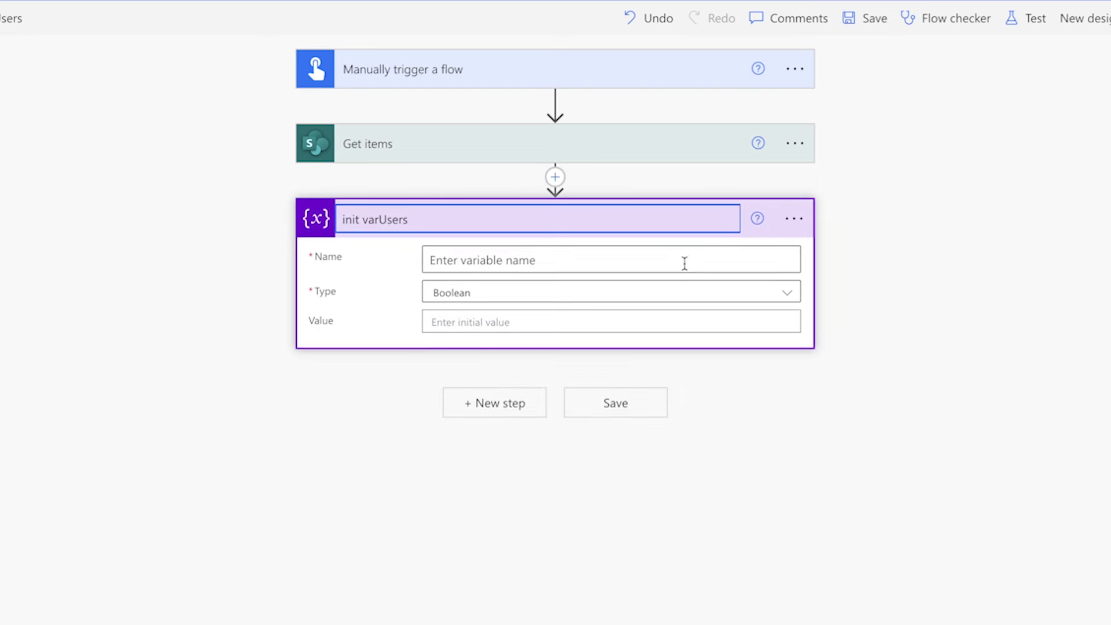
{"action": "left_click", "coordinate": [685, 263]}
{"action": "type", "text": "varUsers"}
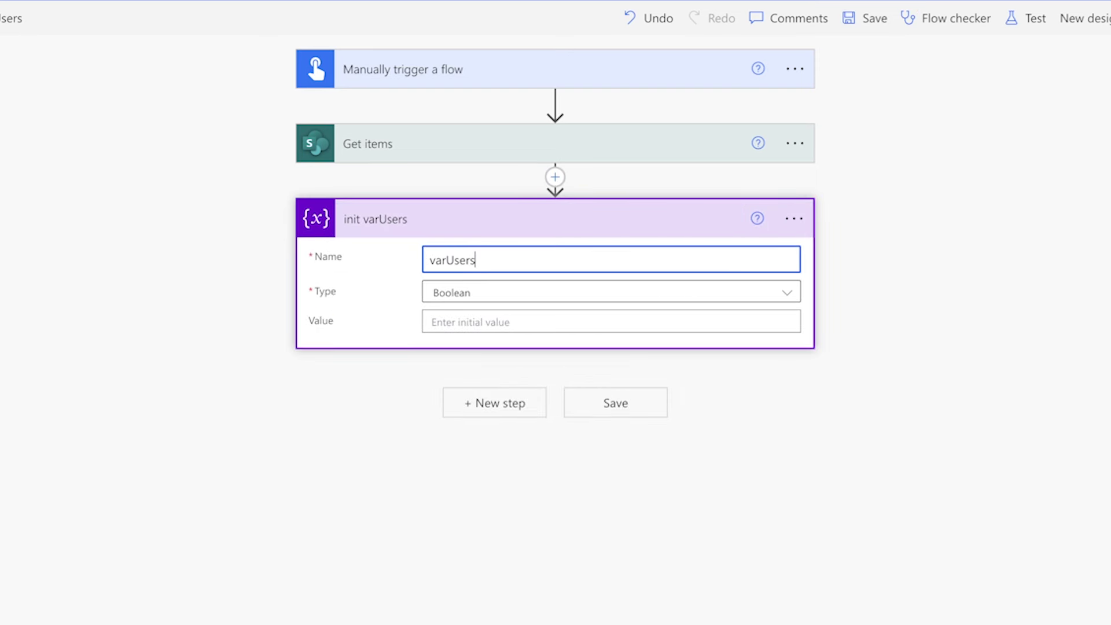
{"action": "left_click", "coordinate": [641, 295]}
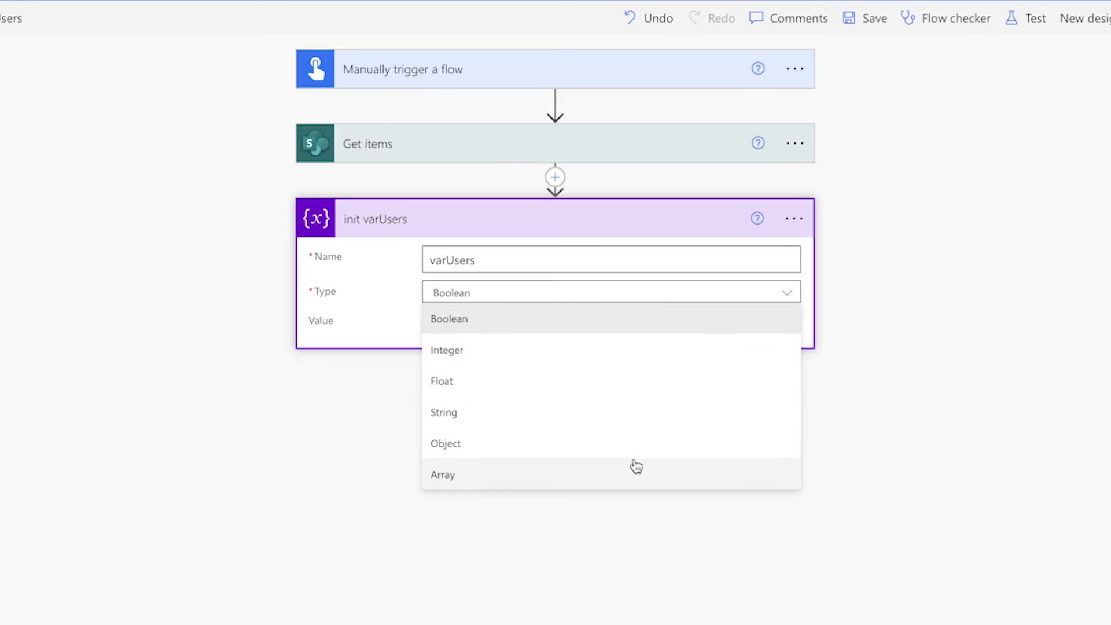
{"action": "left_click", "coordinate": [637, 468]}
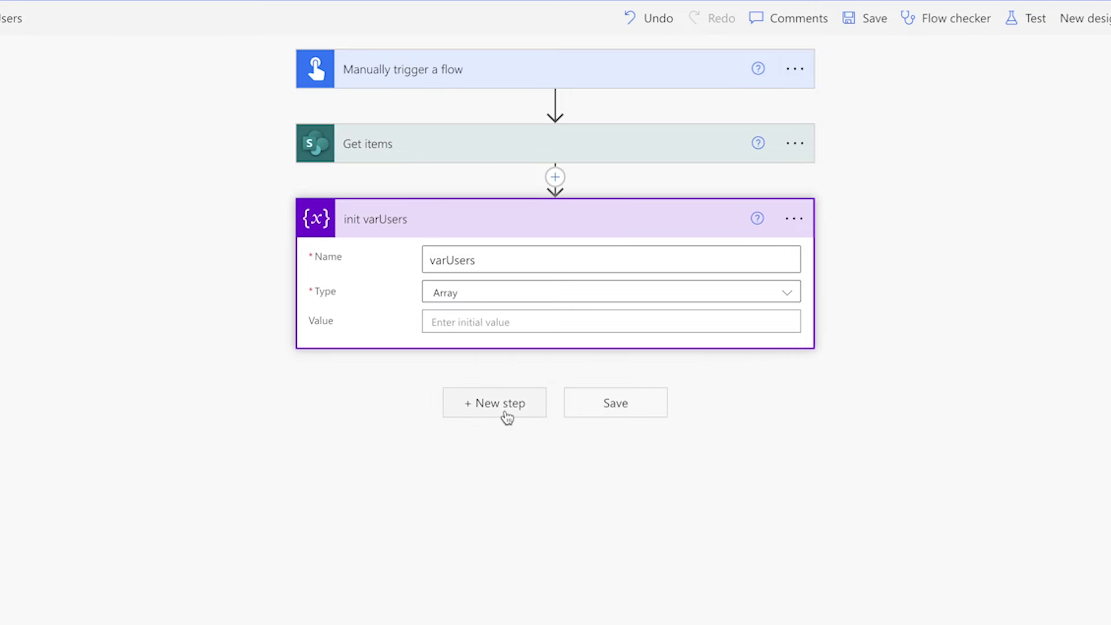
Step: Add an Apply to each loop below init varUsers and rename it "Apply to each - Task"
{"action": "left_click", "coordinate": [505, 410]}
{"action": "type", "text": "apply to each"}
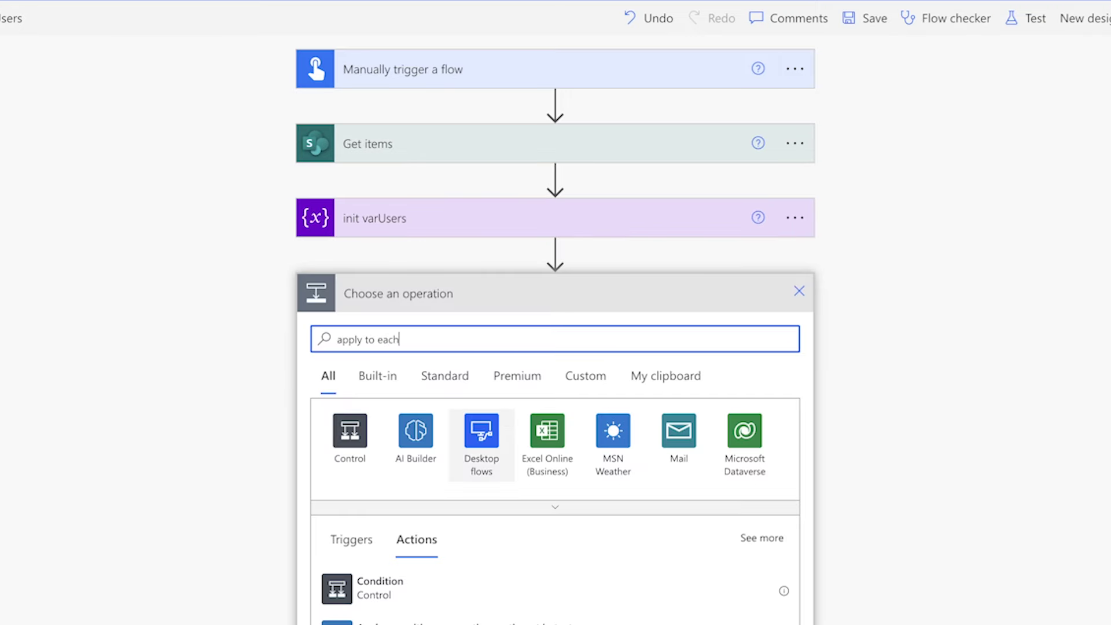
{"action": "left_click", "coordinate": [488, 577]}
{"action": "type", "text": "- Task"}
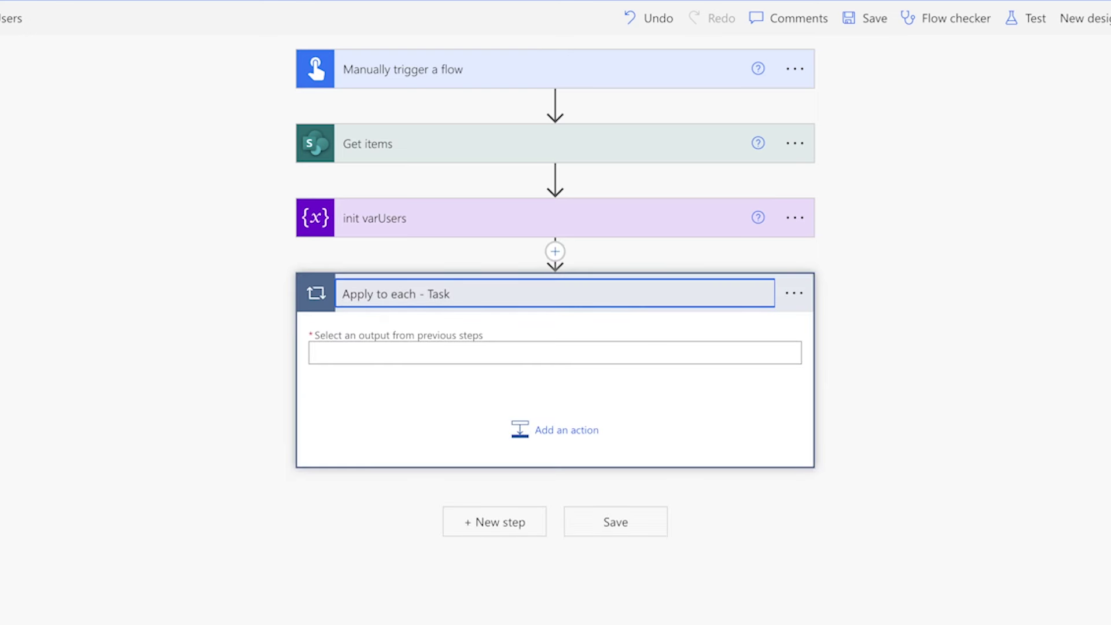
Step: Set the "Apply to each - Task" loop to iterate over the value list from Get items
{"action": "left_click", "coordinate": [583, 349]}
{"action": "left_click", "coordinate": [884, 327]}
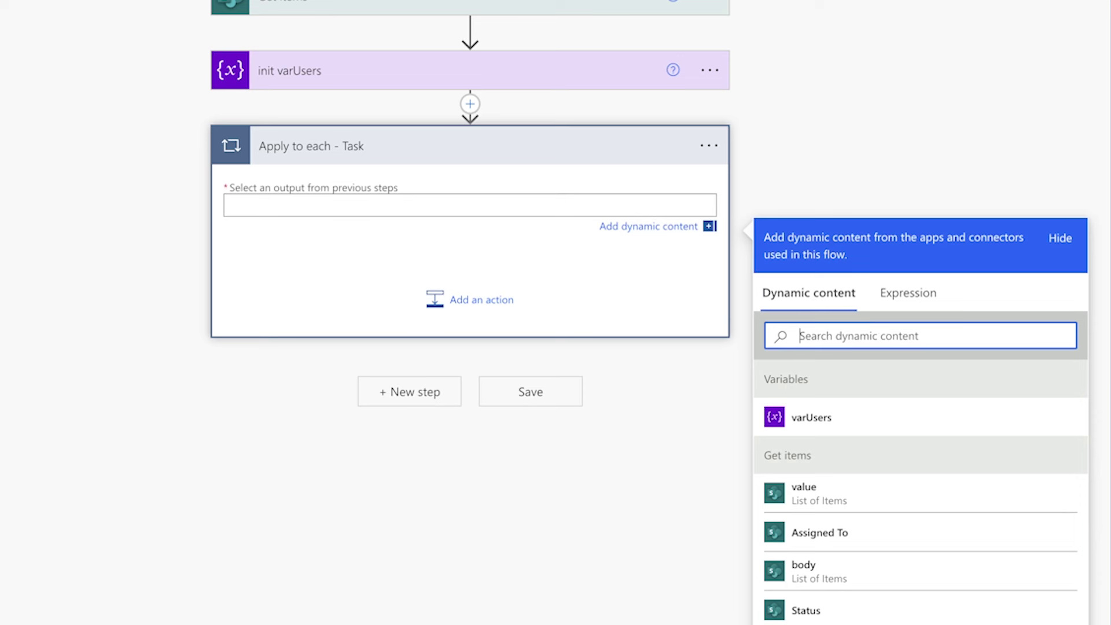
{"action": "type", "text": "valu"}
{"action": "left_click", "coordinate": [878, 412]}
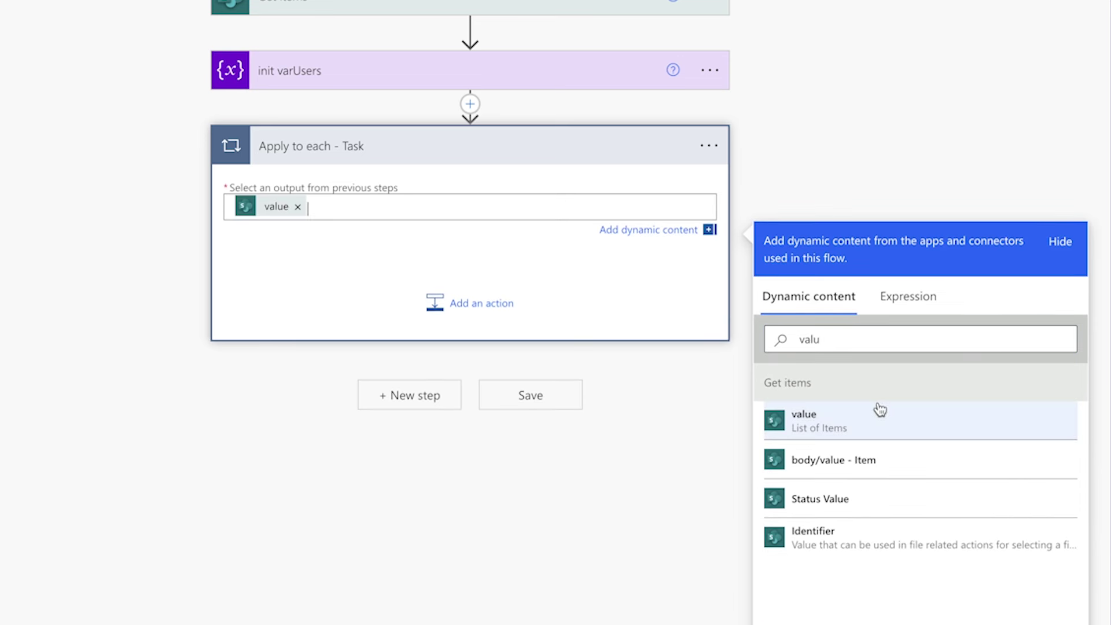
Step: Add a Data Operation Select action inside the "Apply to each - Task" loop and rename it "Select - Assigned To Users"
{"action": "left_click", "coordinate": [463, 300]}
{"action": "type", "text": "select"}
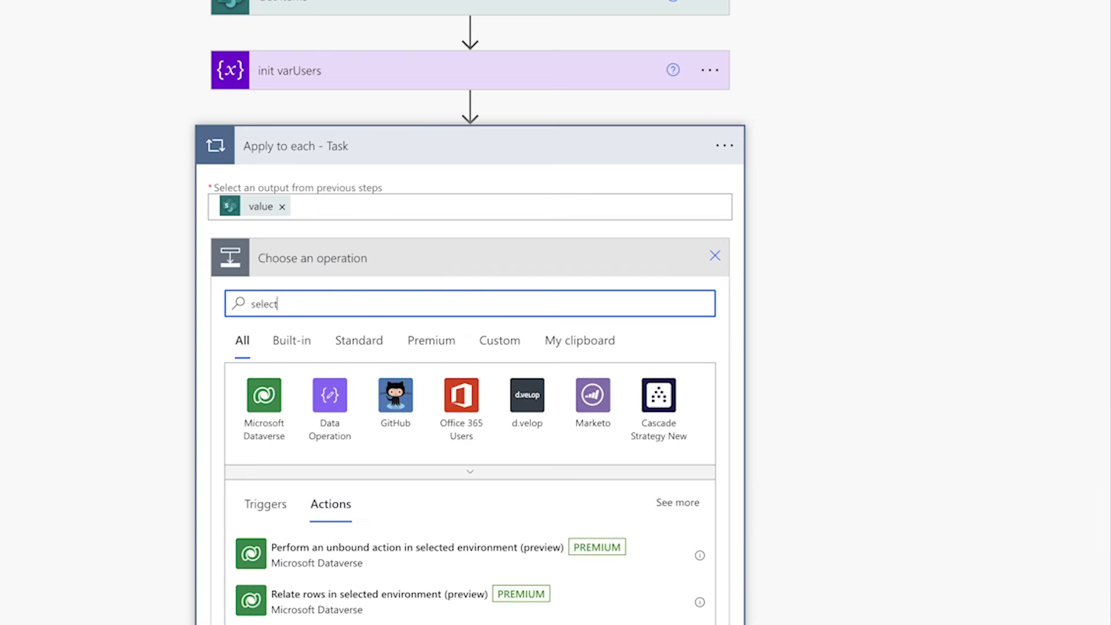
{"action": "left_click", "coordinate": [330, 395]}
{"action": "scroll", "coordinate": [492, 578], "scroll_direction": "down", "scroll_amount": 2}
{"action": "left_click", "coordinate": [489, 563]}
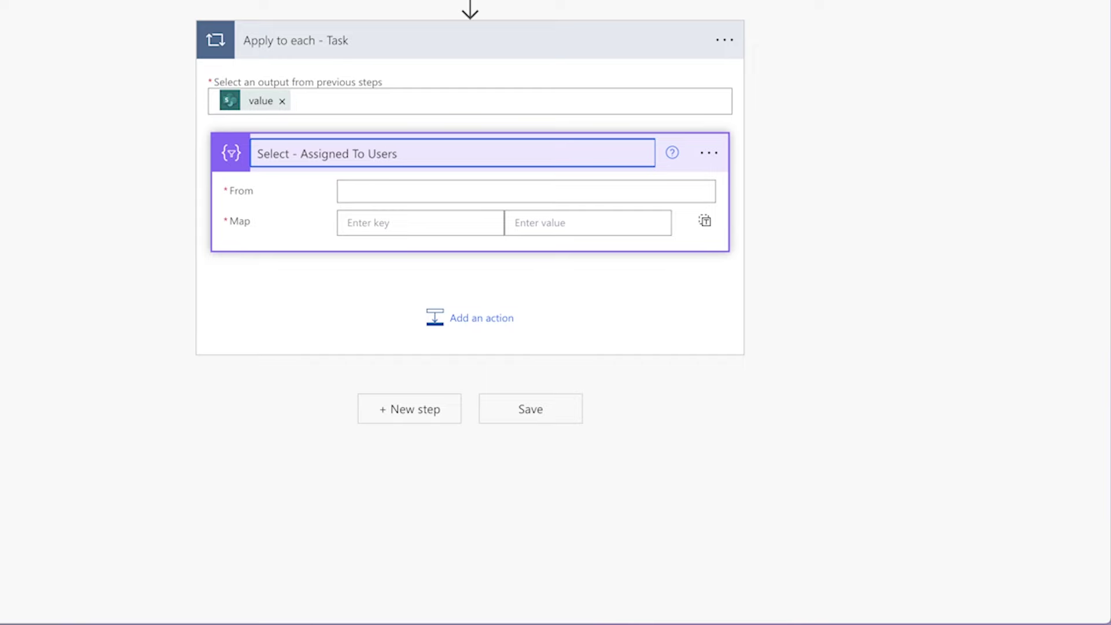
Step: Use the Assigned To dynamic content from Get items as the From source of "Select - Assigned To Users"
{"action": "left_click", "coordinate": [521, 191]}
{"action": "left_click", "coordinate": [920, 323]}
{"action": "type", "text": "assigned to"}
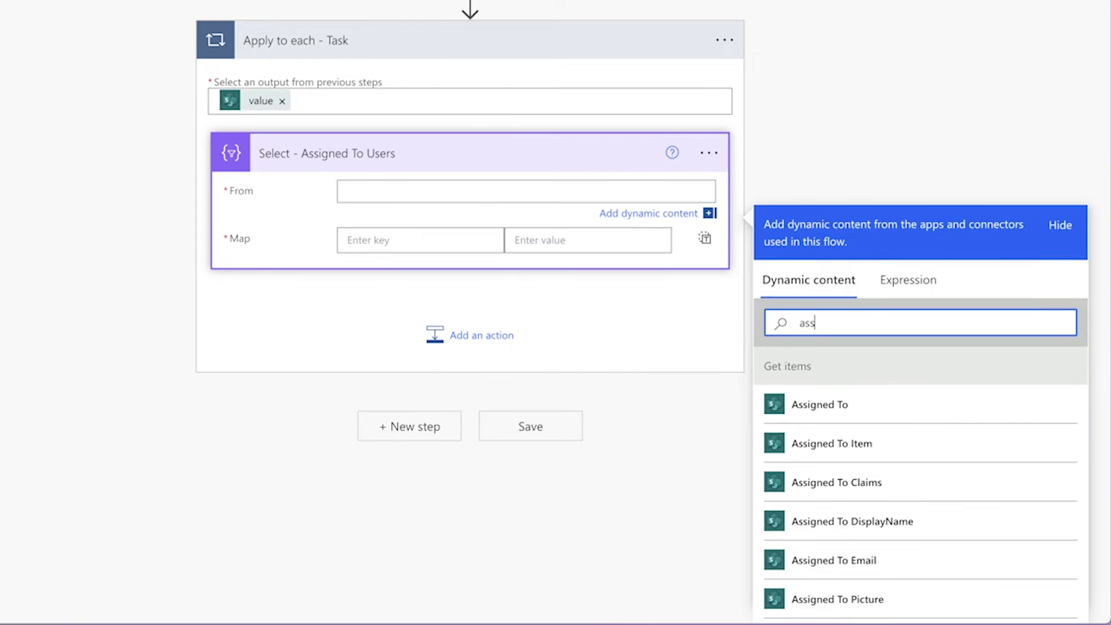
{"action": "left_click", "coordinate": [932, 404]}
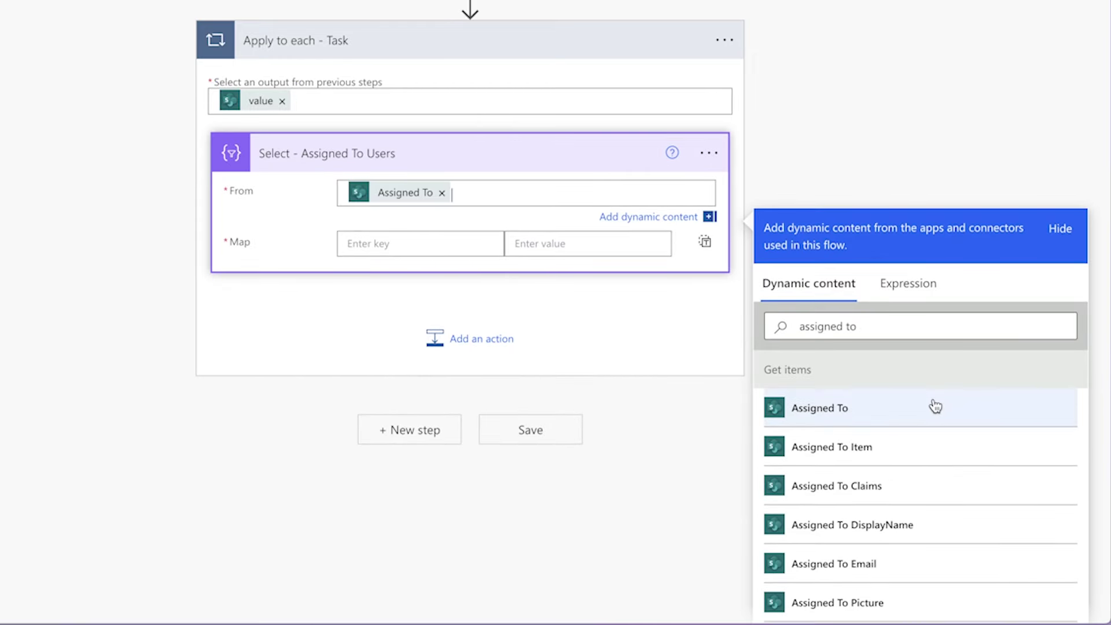
Step: In the Select map, pair the key Name with Assigned To DisplayName and the key Email with Assigned To Email
{"action": "left_click", "coordinate": [483, 244]}
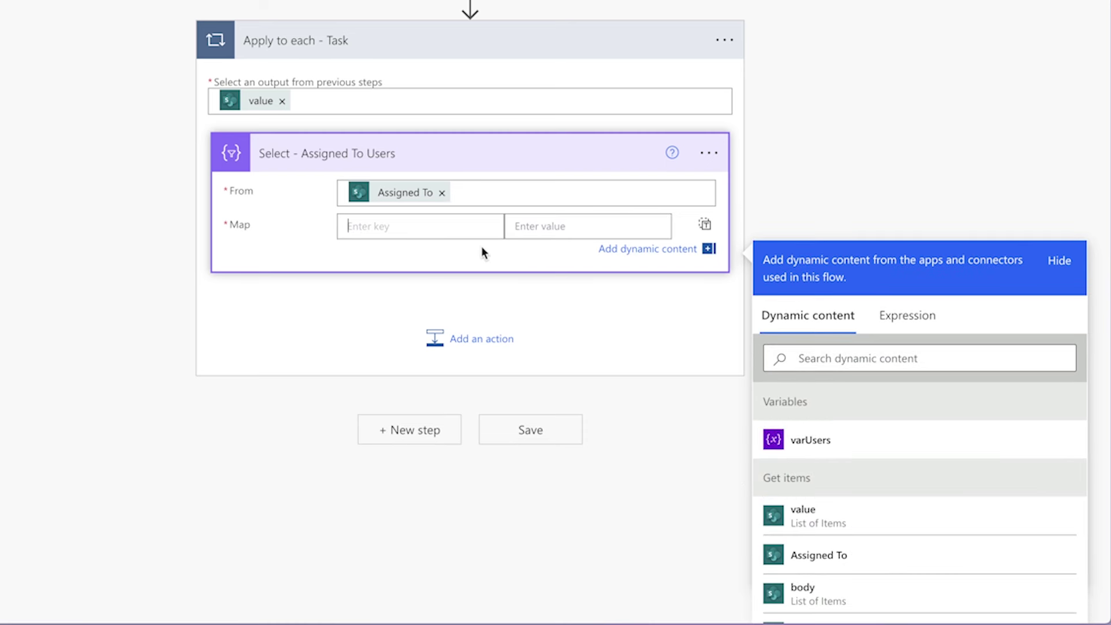
{"action": "type", "text": "Name"}
{"action": "left_click", "coordinate": [814, 359]}
{"action": "type", "text": "assigned to"}
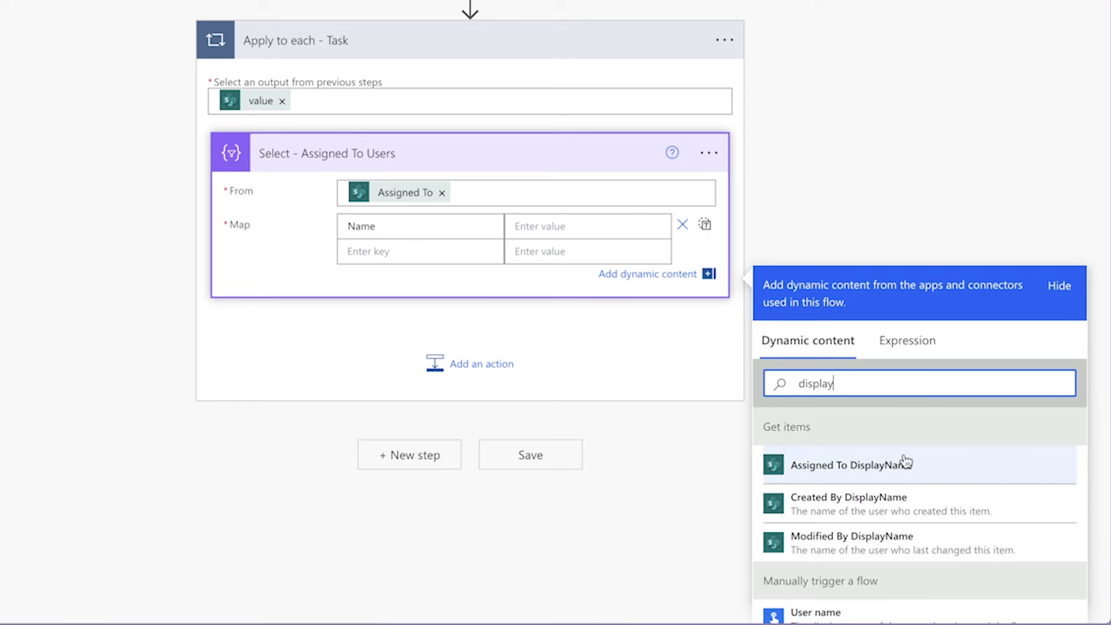
{"action": "left_click", "coordinate": [901, 461]}
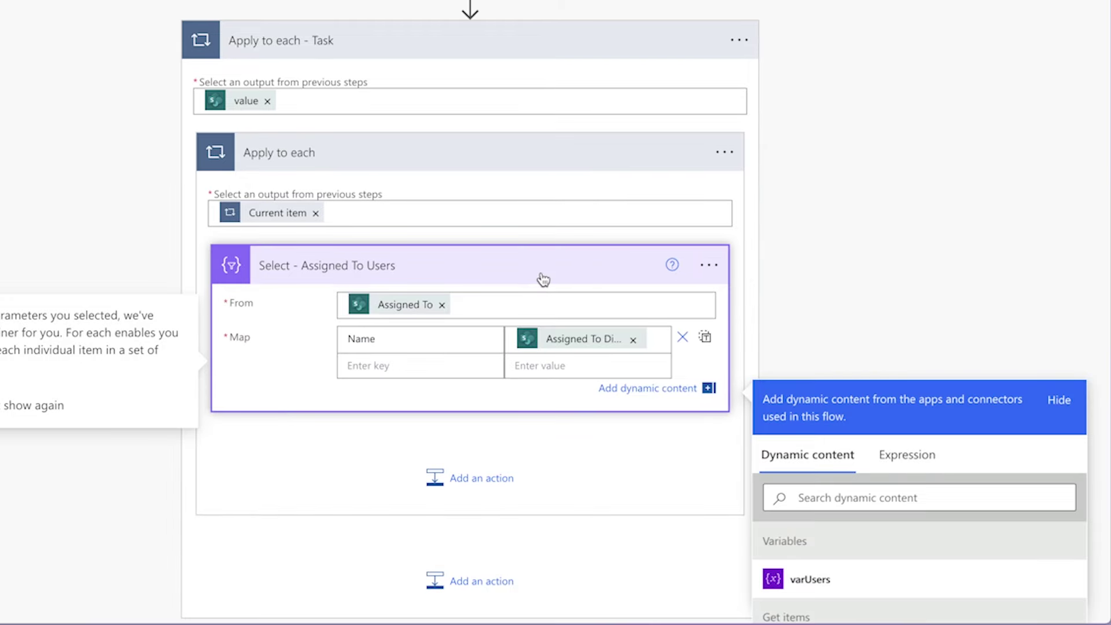
{"action": "left_click", "coordinate": [841, 436]}
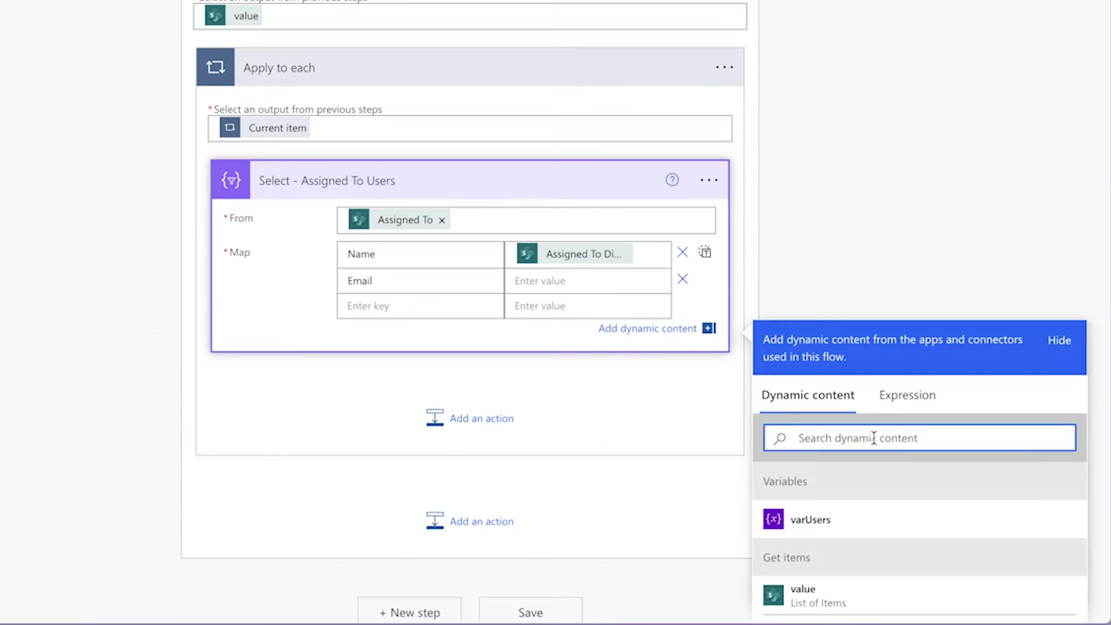
{"action": "type", "text": "email"}
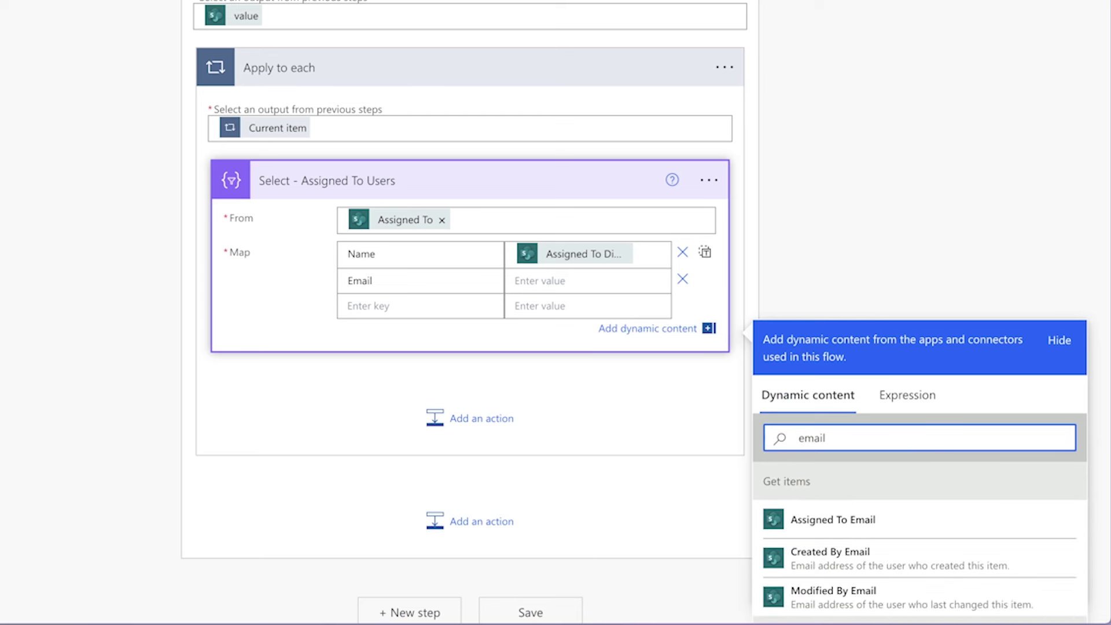
{"action": "left_click", "coordinate": [943, 516]}
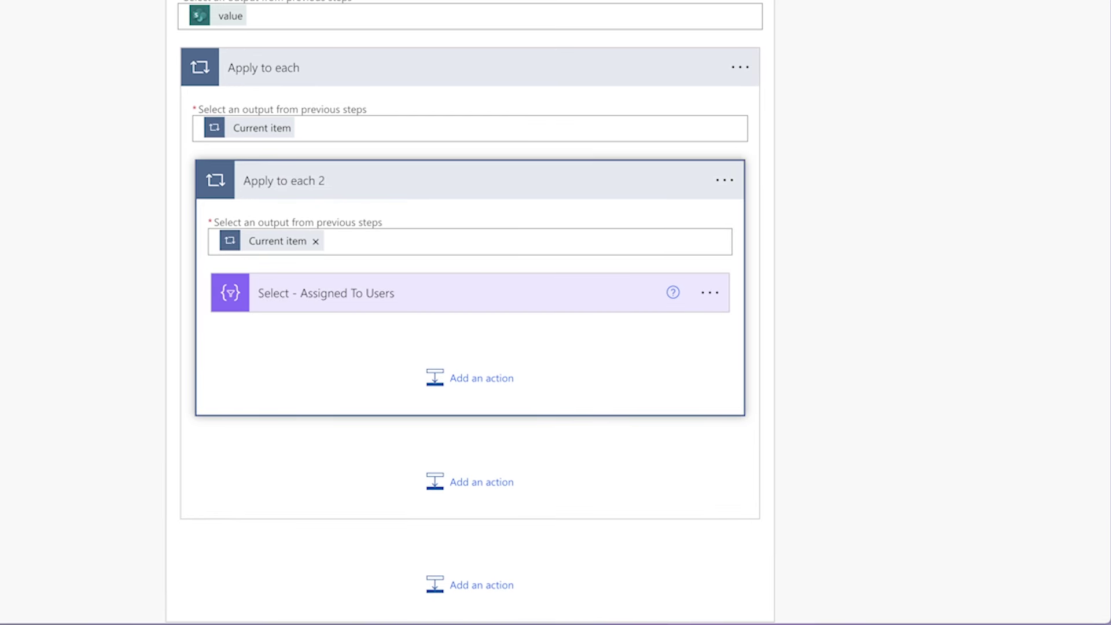
Step: Move "Select - Assigned To Users" directly into the "Apply to each - Task" loop and delete the nested loops "Apply to each 2" and "Apply to each"
{"action": "scroll", "coordinate": [470, 261], "scroll_direction": "down", "scroll_amount": 2}
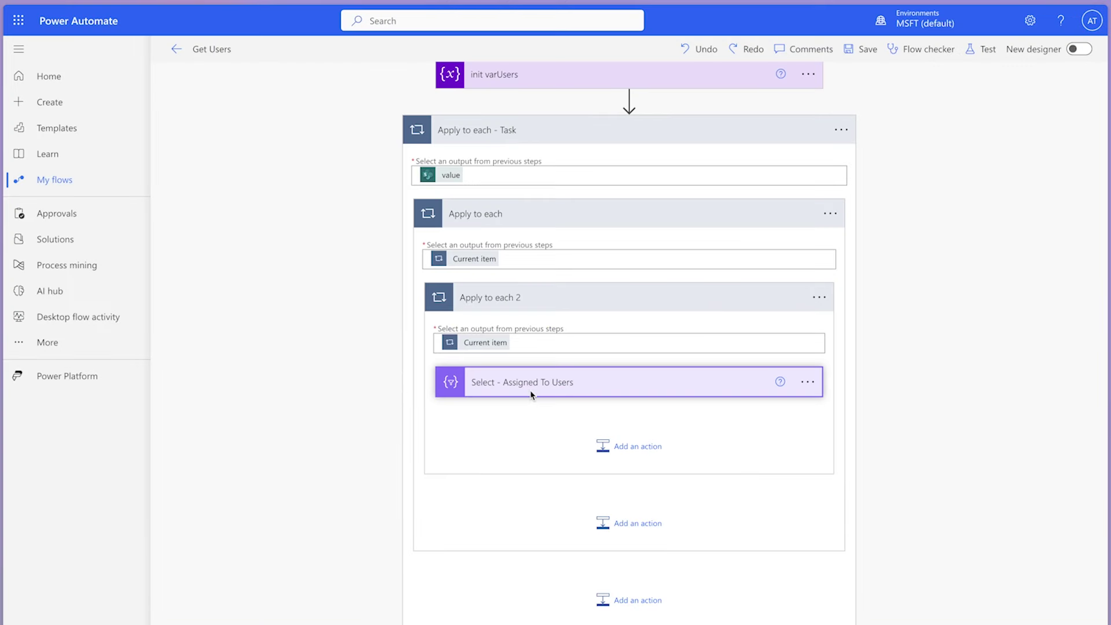
{"action": "left_click_drag", "start_coordinate": [525, 389], "coordinate": [521, 575]}
{"action": "left_click", "coordinate": [808, 297]}
{"action": "left_click", "coordinate": [875, 484]}
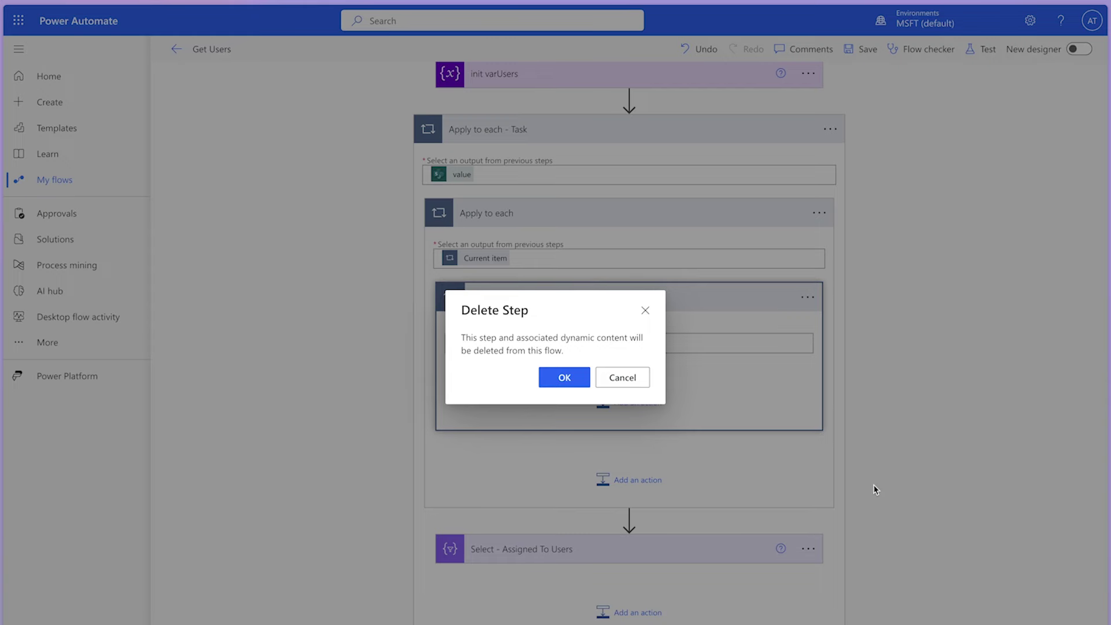
{"action": "left_click", "coordinate": [566, 377]}
{"action": "left_click", "coordinate": [809, 342]}
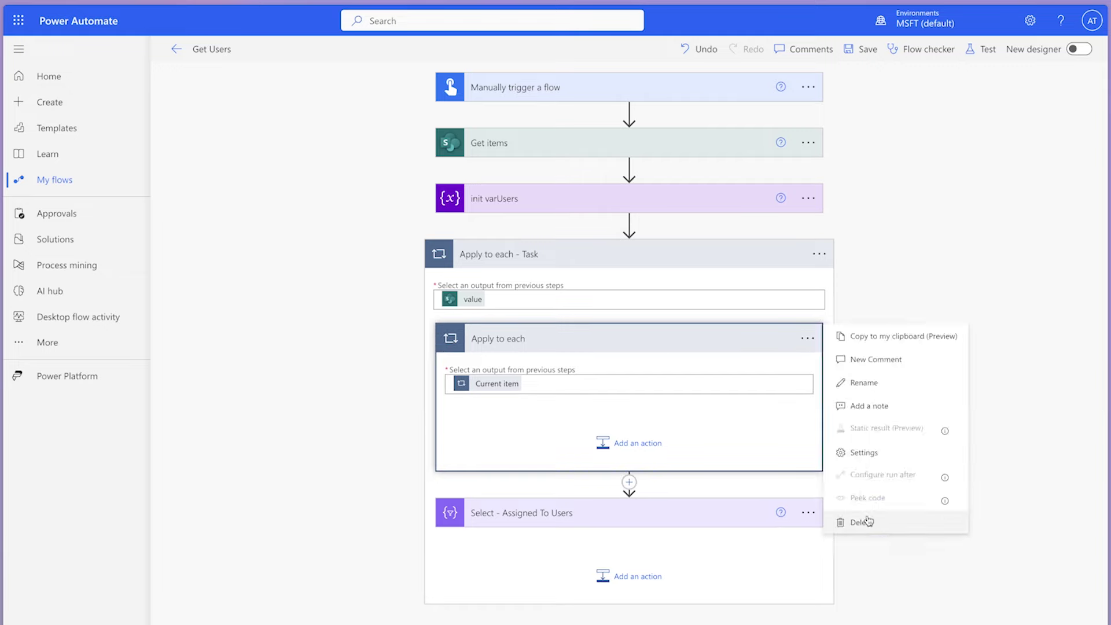
{"action": "left_click", "coordinate": [862, 522]}
{"action": "left_click", "coordinate": [565, 377]}
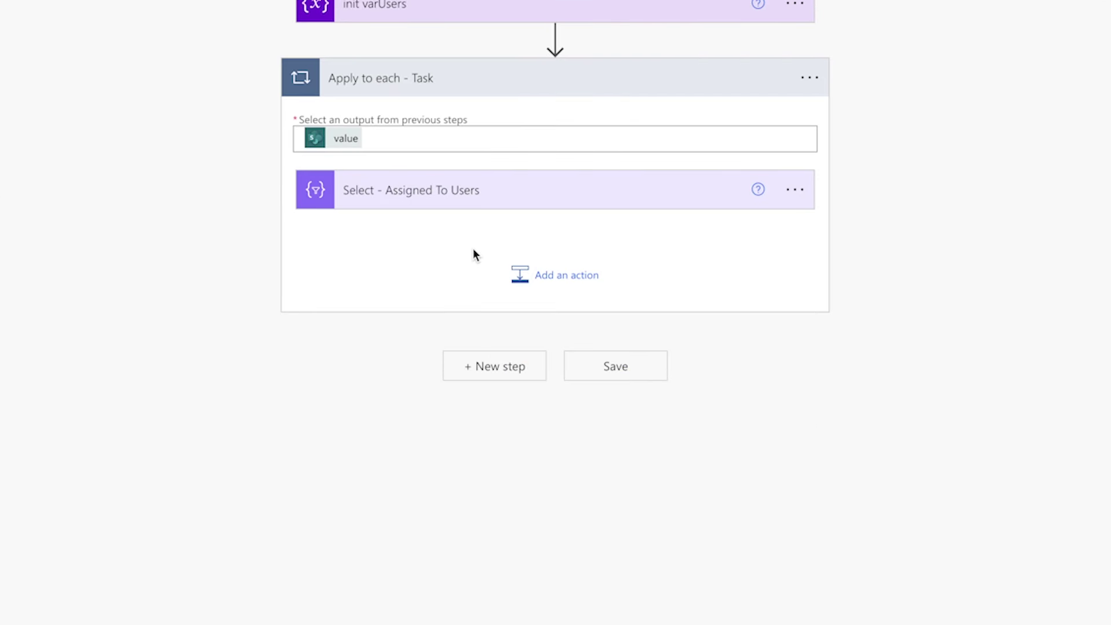
Step: Add a Compose action below the Select action in the loop and rename it "Compose - Assign To Users Merge"
{"action": "left_click", "coordinate": [550, 279]}
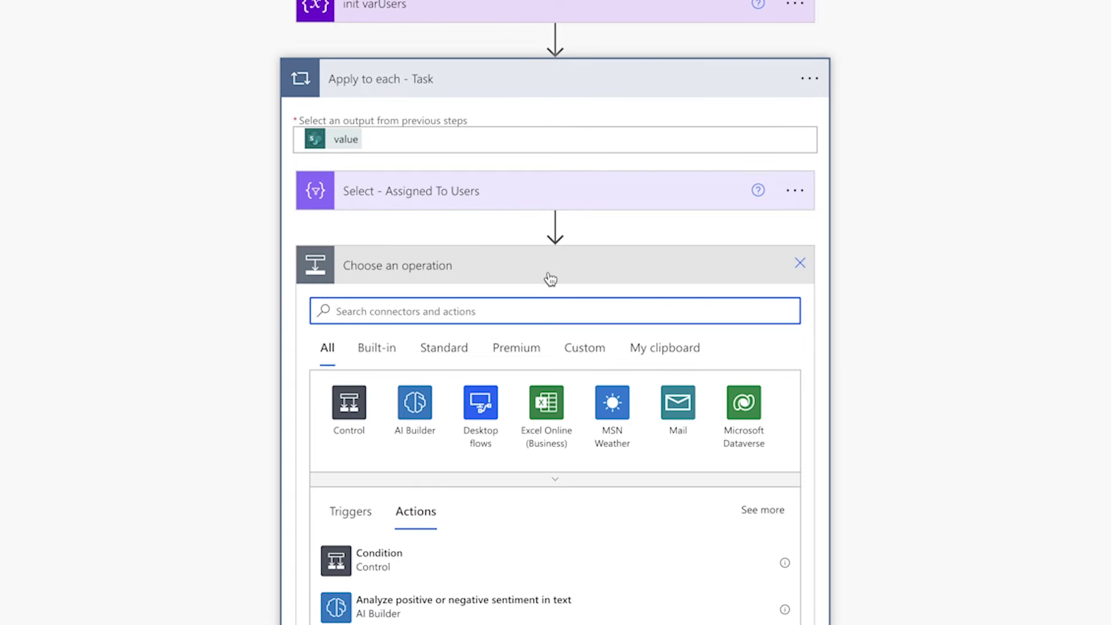
{"action": "type", "text": "Compose"}
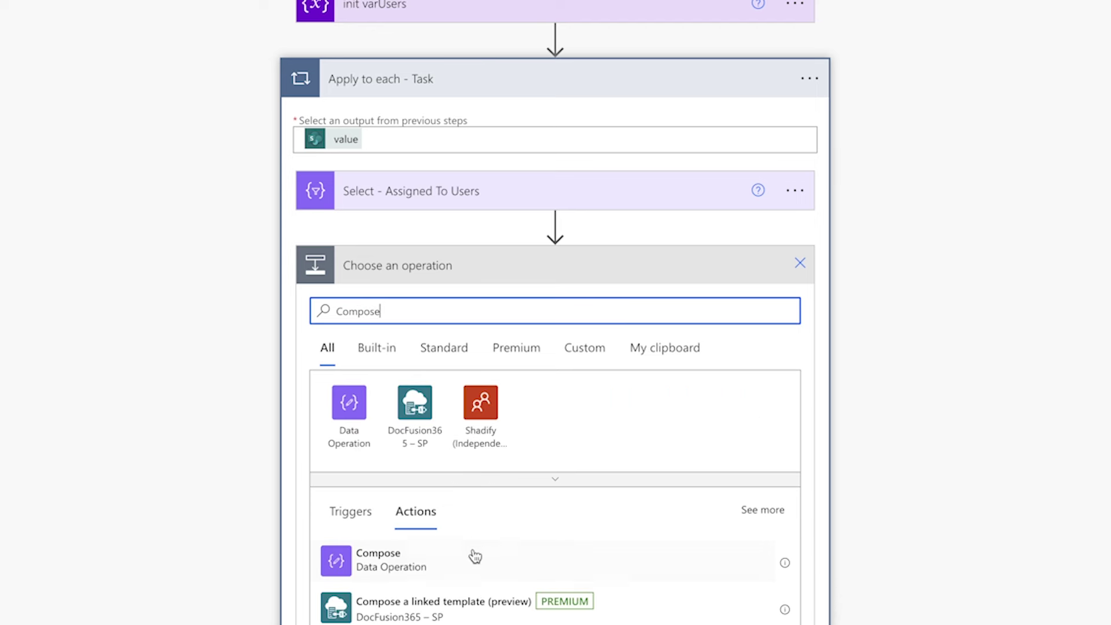
{"action": "left_click", "coordinate": [472, 553]}
{"action": "left_click", "coordinate": [579, 265]}
{"action": "type", "text": "- Assign To Users Merge"}
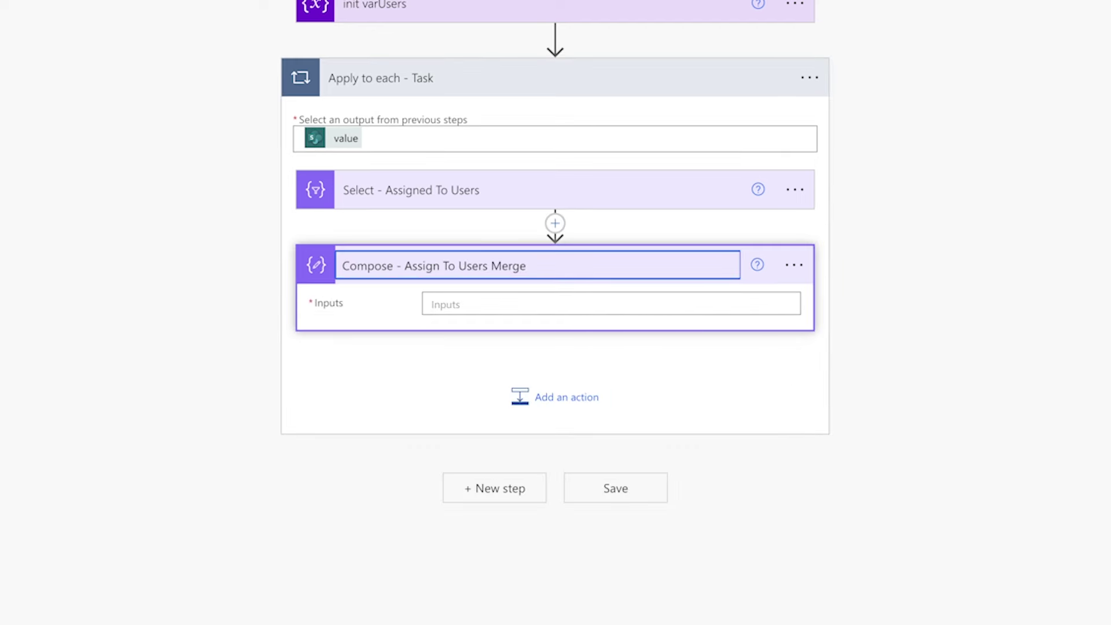
Step: Set the merge Compose input to the expression union(body('Select_-_Assigned_To_Users'),variables('varUsers'))
{"action": "left_click", "coordinate": [484, 303]}
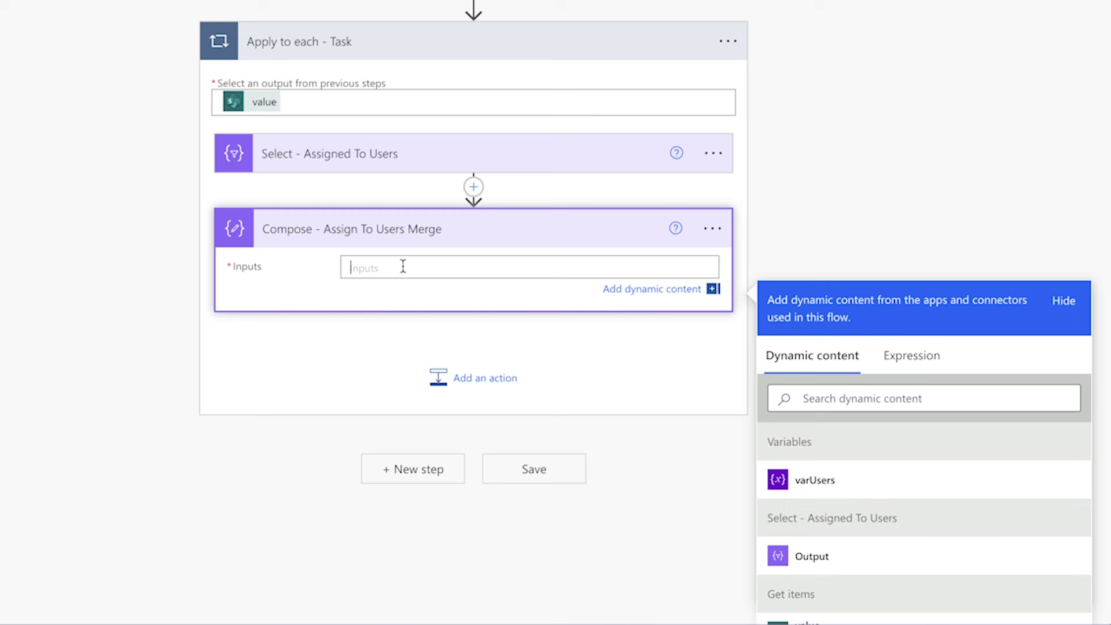
{"action": "left_click", "coordinate": [911, 356]}
{"action": "type", "text": "union"}
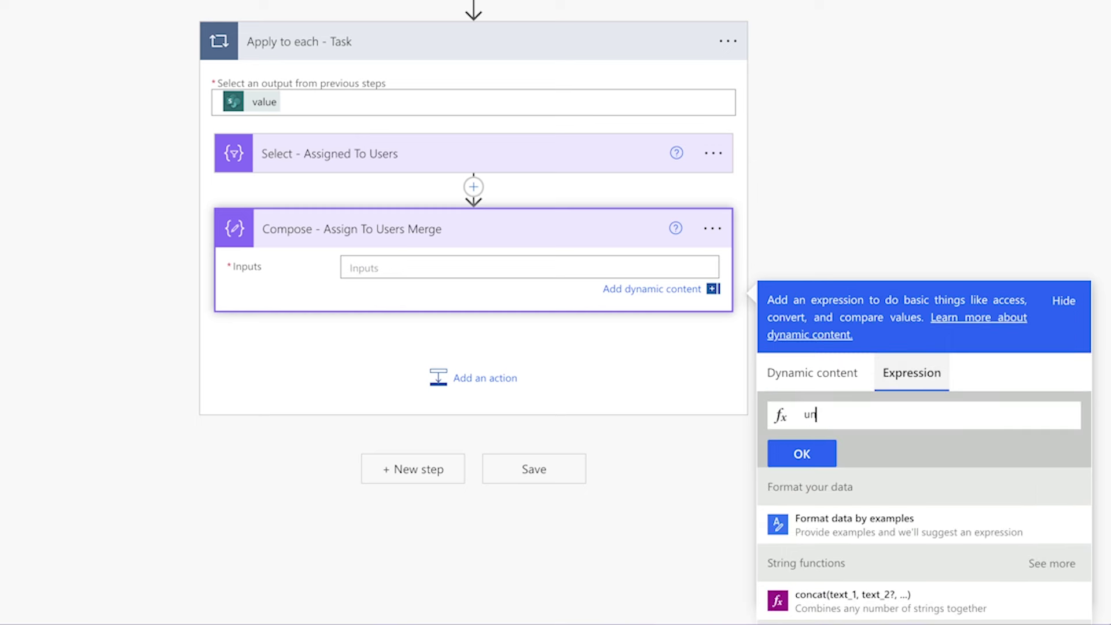
{"action": "type", "text": "("}
{"action": "left_click", "coordinate": [874, 361]}
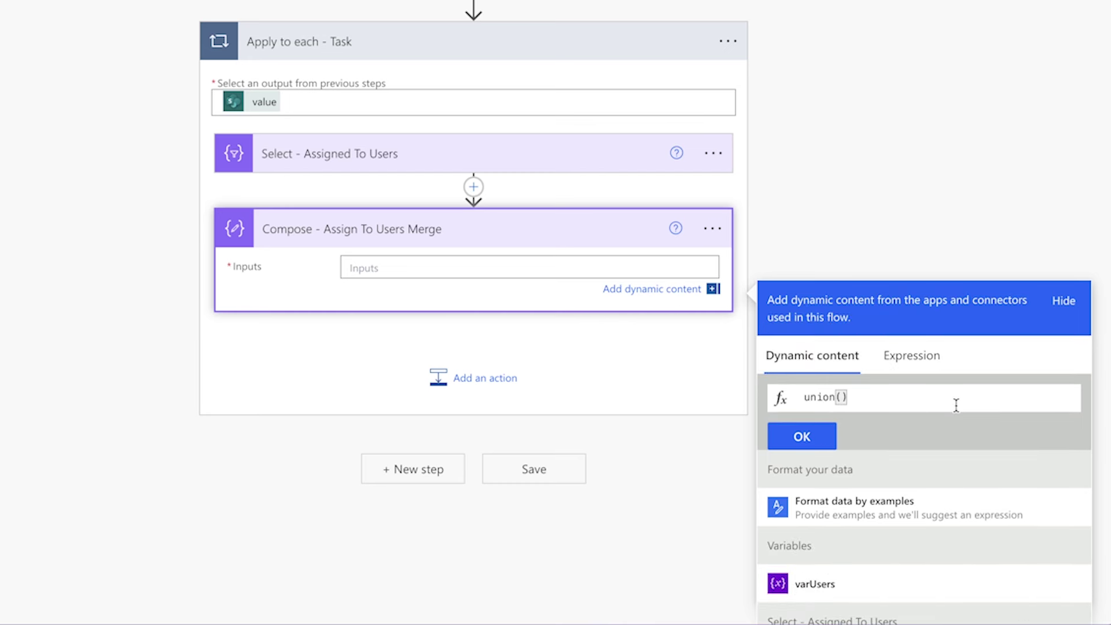
{"action": "scroll", "coordinate": [976, 456], "scroll_direction": "down", "scroll_amount": 3}
{"action": "left_click", "coordinate": [905, 513]}
{"action": "type", "text": ","}
{"action": "scroll", "coordinate": [917, 493], "scroll_direction": "up", "scroll_amount": 2}
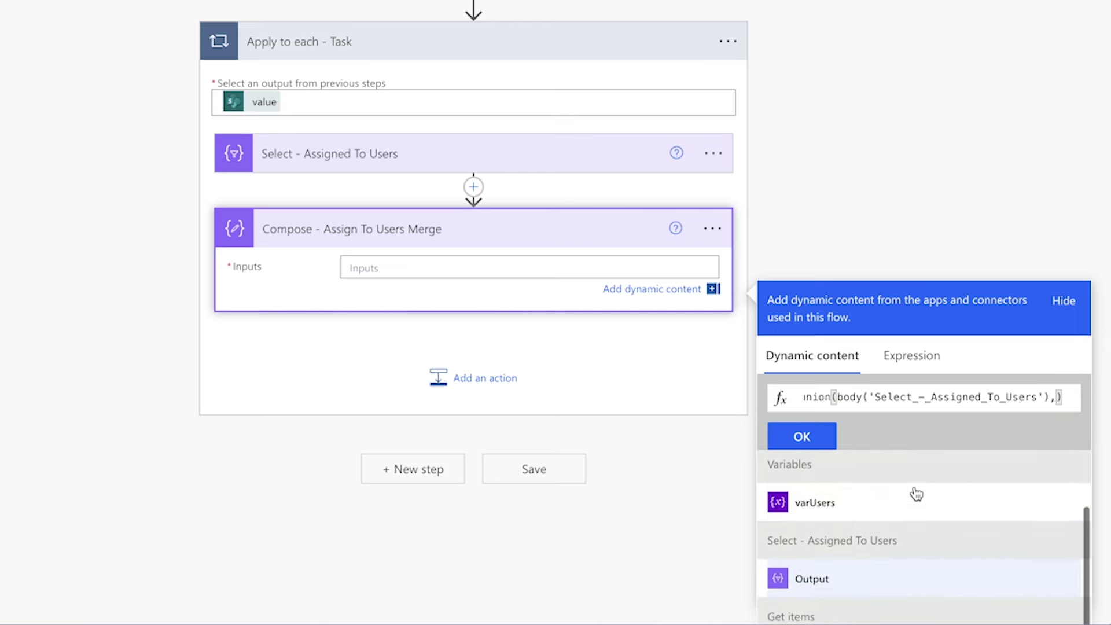
{"action": "left_click", "coordinate": [889, 510]}
{"action": "left_click", "coordinate": [819, 441]}
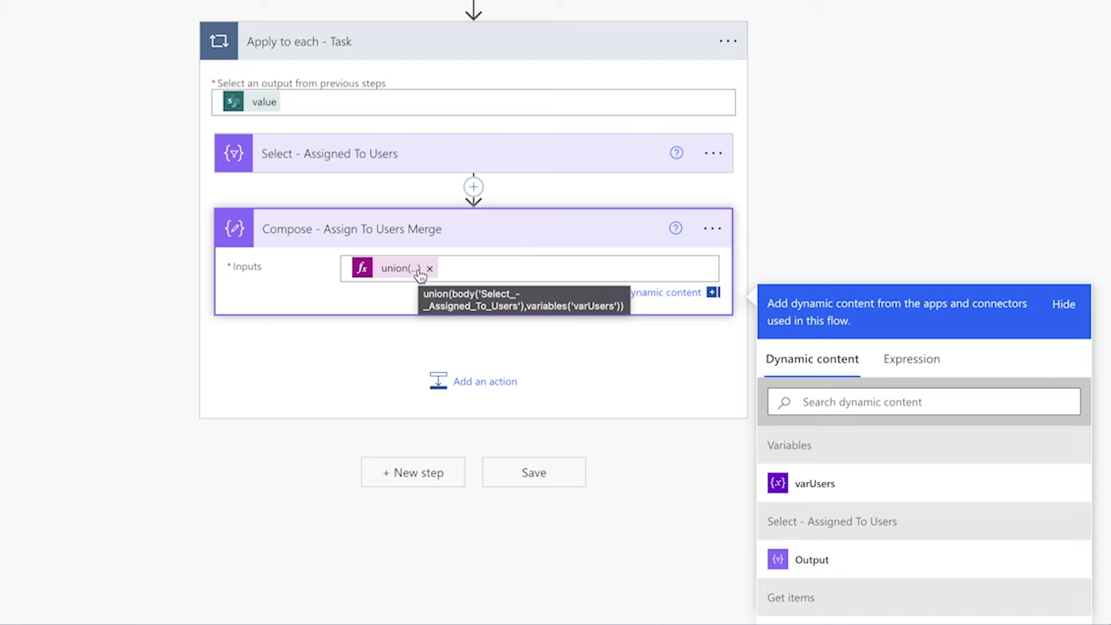
Step: Add a Set variable action below the merge Compose in the loop and rename it "varUsers"
{"action": "left_click", "coordinate": [484, 382]}
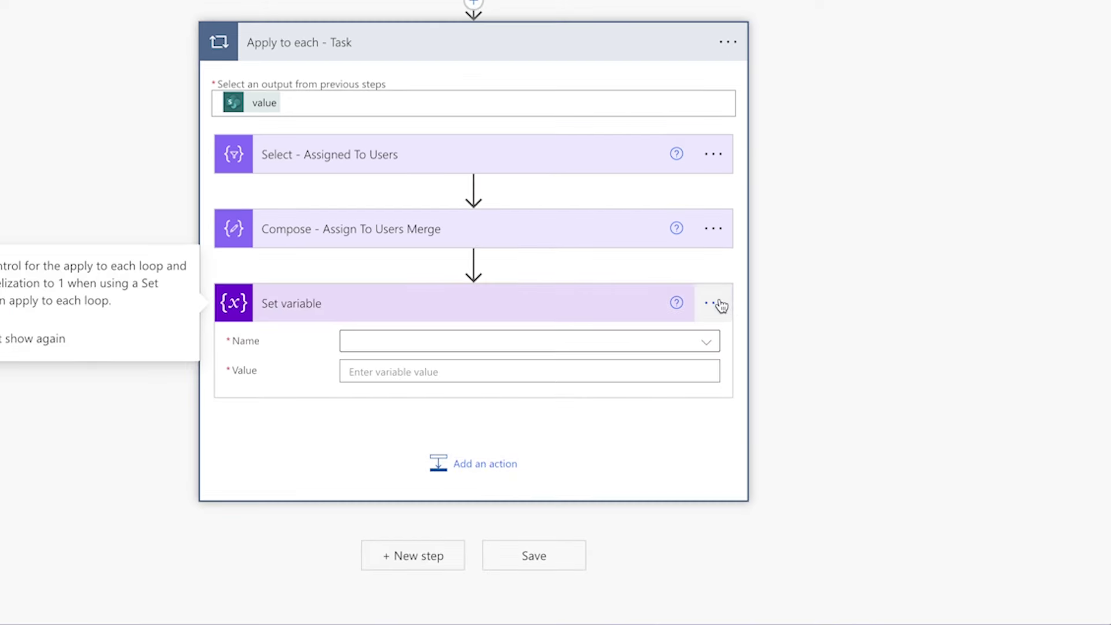
{"action": "left_click", "coordinate": [721, 305]}
{"action": "left_click", "coordinate": [766, 364]}
{"action": "type", "text": "varUsers"}
Step: Make the action set the varUsers variable to the Outputs of "Compose - Assign To Users Merge"
{"action": "left_click", "coordinate": [471, 347]}
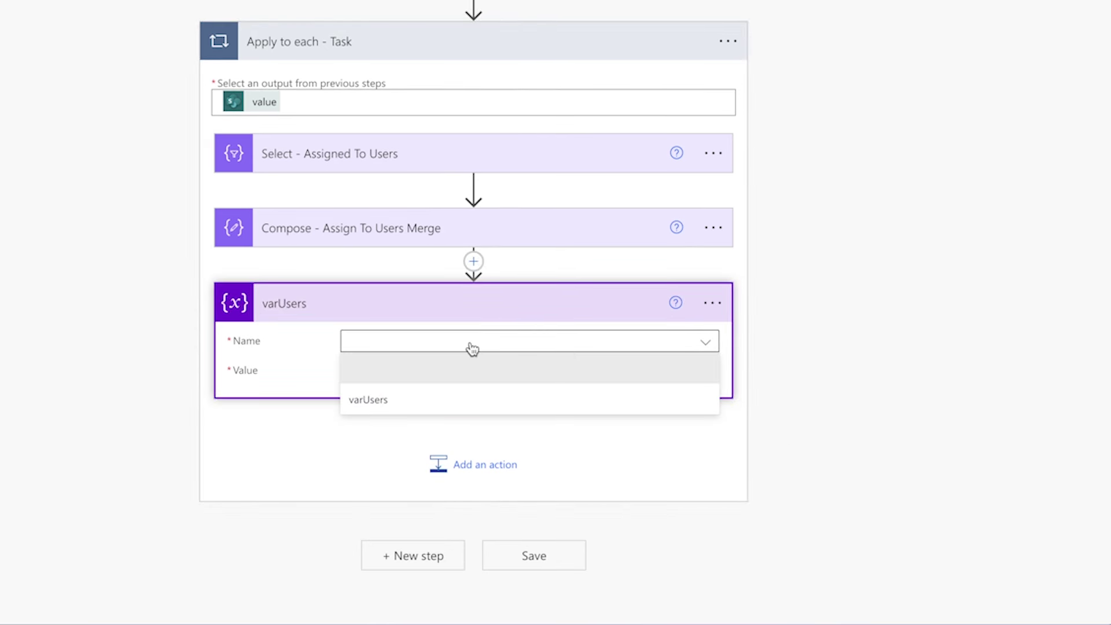
{"action": "left_click", "coordinate": [478, 400]}
{"action": "left_click", "coordinate": [496, 369]}
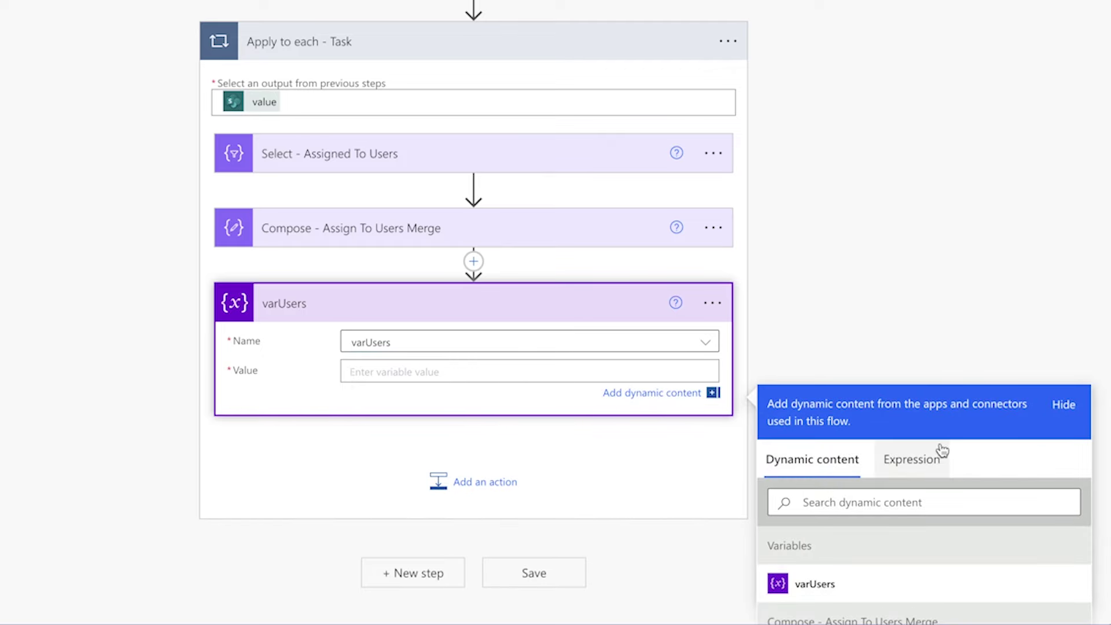
{"action": "scroll", "coordinate": [941, 449], "scroll_direction": "down", "scroll_amount": 2}
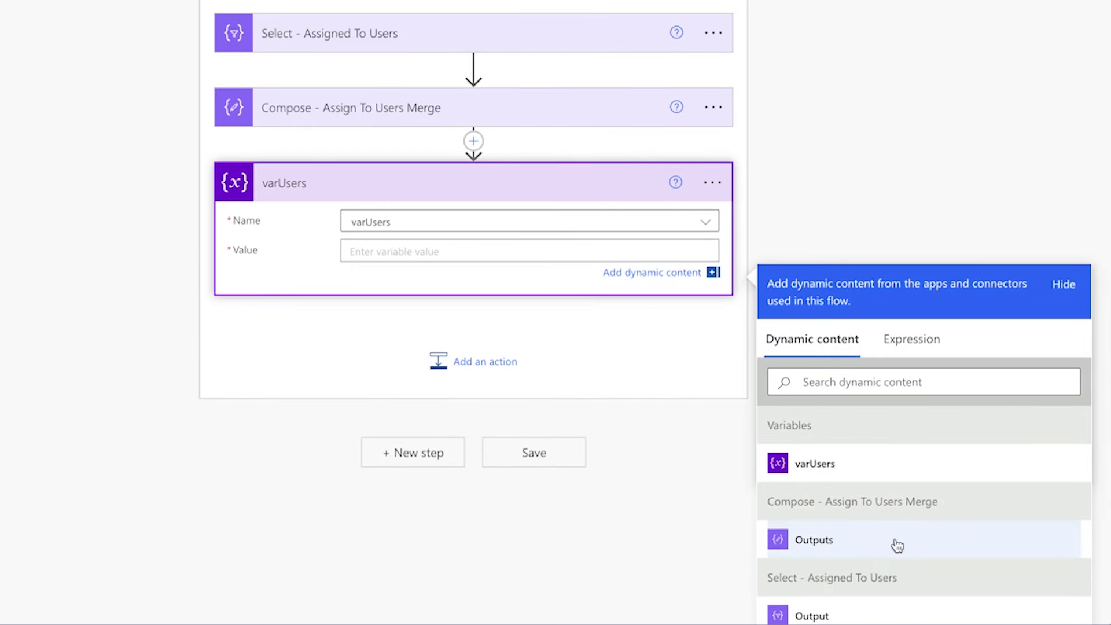
{"action": "left_click", "coordinate": [897, 546]}
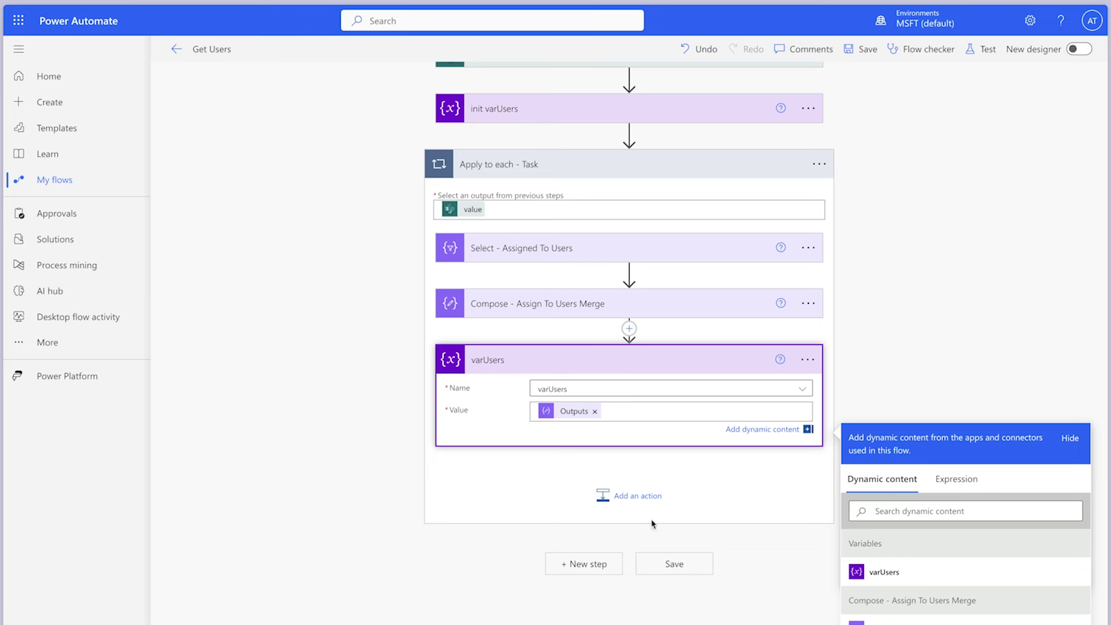
Step: Add a Compose action after the "Apply to each - Task" loop and rename it "Compose - Unique Users Count"
{"action": "left_click", "coordinate": [580, 564]}
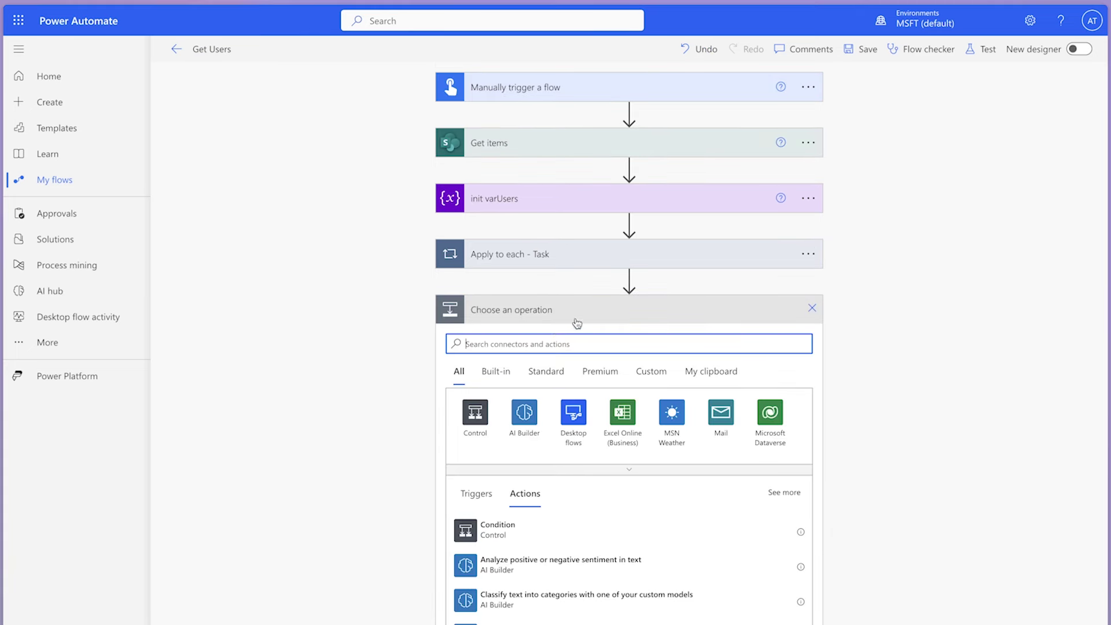
{"action": "type", "text": "Compose"}
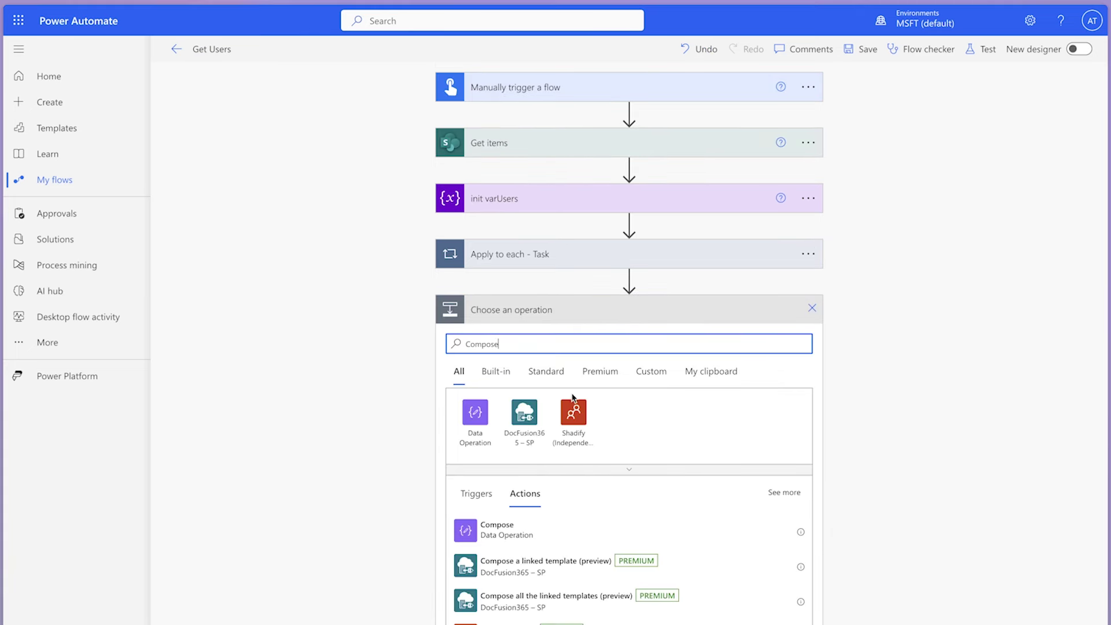
{"action": "left_click", "coordinate": [579, 532]}
{"action": "type", "text": "- Unique Users Count"}
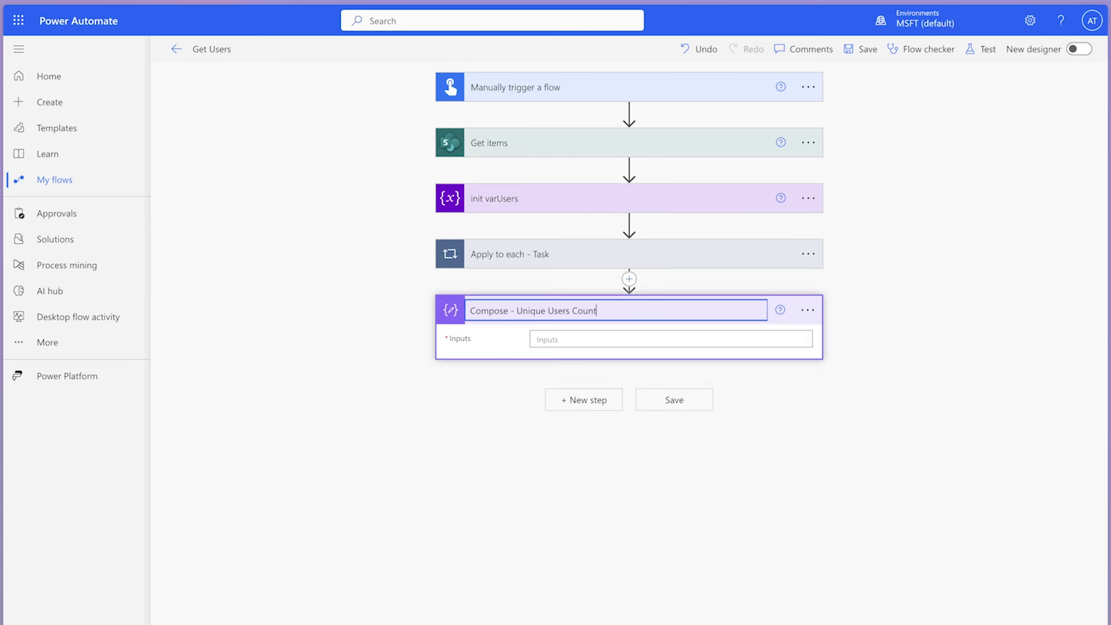
Step: Set the input of "Compose - Unique Users Count" to the expression length(variables('varUsers'))
{"action": "left_click", "coordinate": [658, 338]}
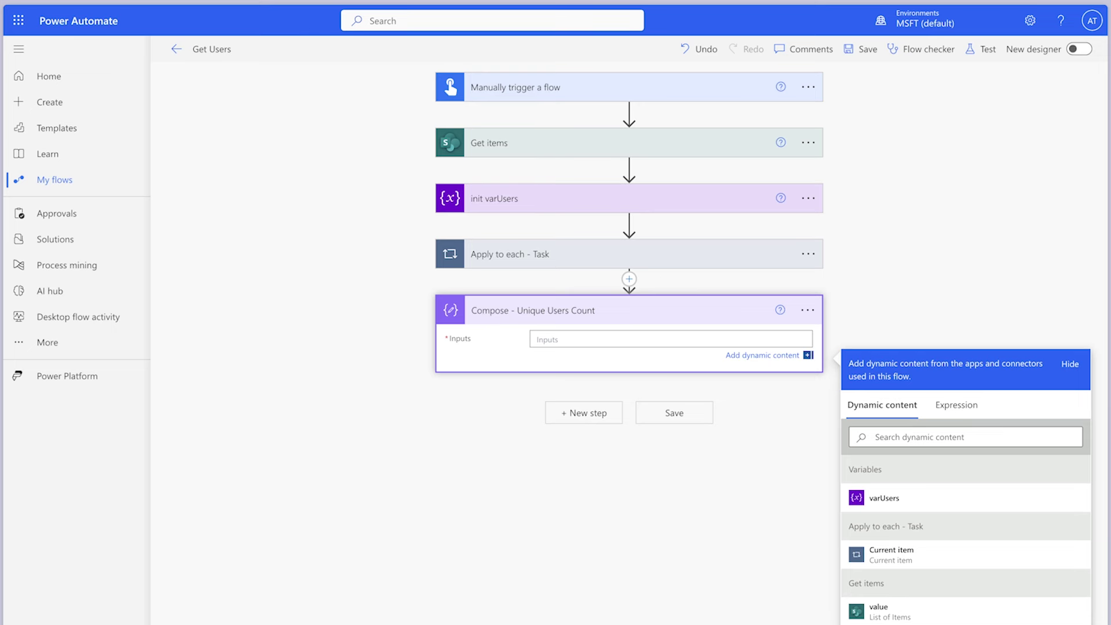
{"action": "left_click", "coordinate": [957, 405]}
{"action": "type", "text": "length("}
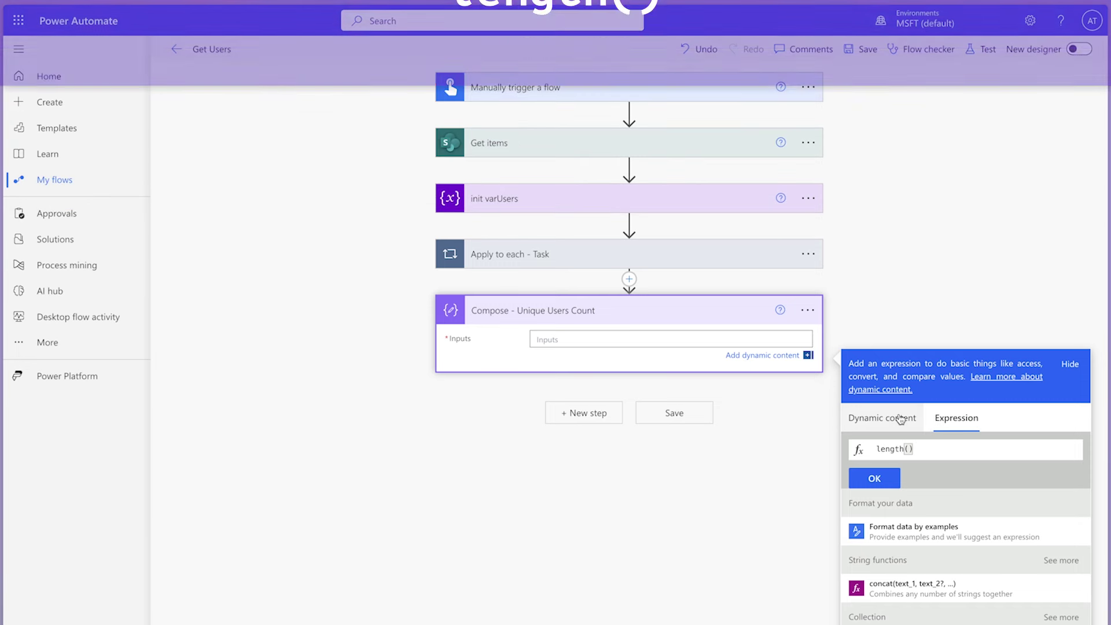
{"action": "left_click", "coordinate": [906, 418]}
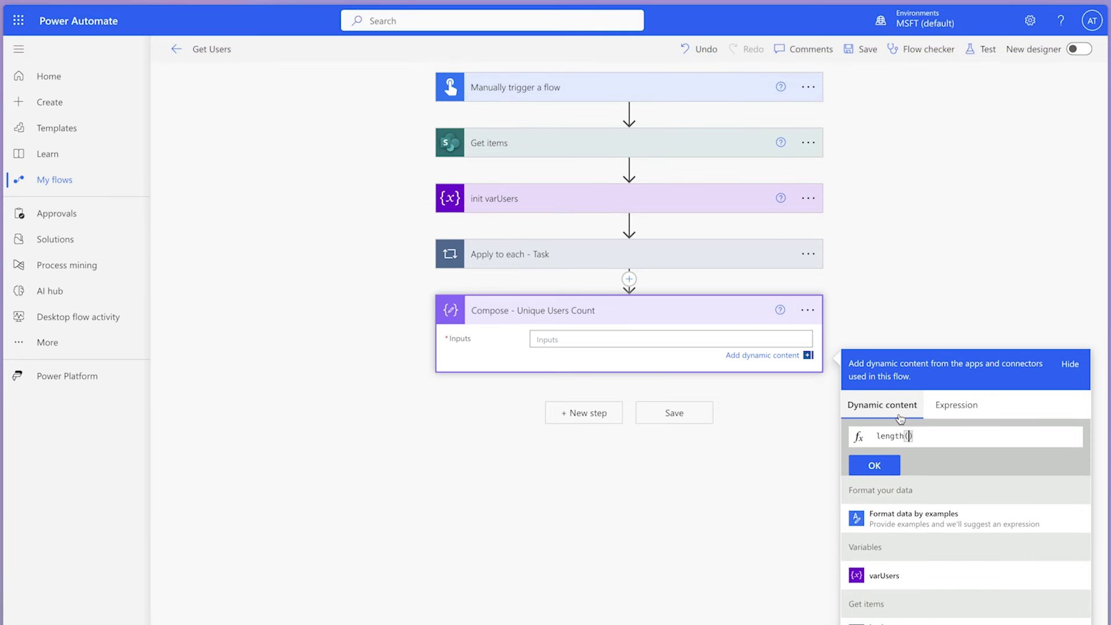
{"action": "left_click", "coordinate": [931, 578]}
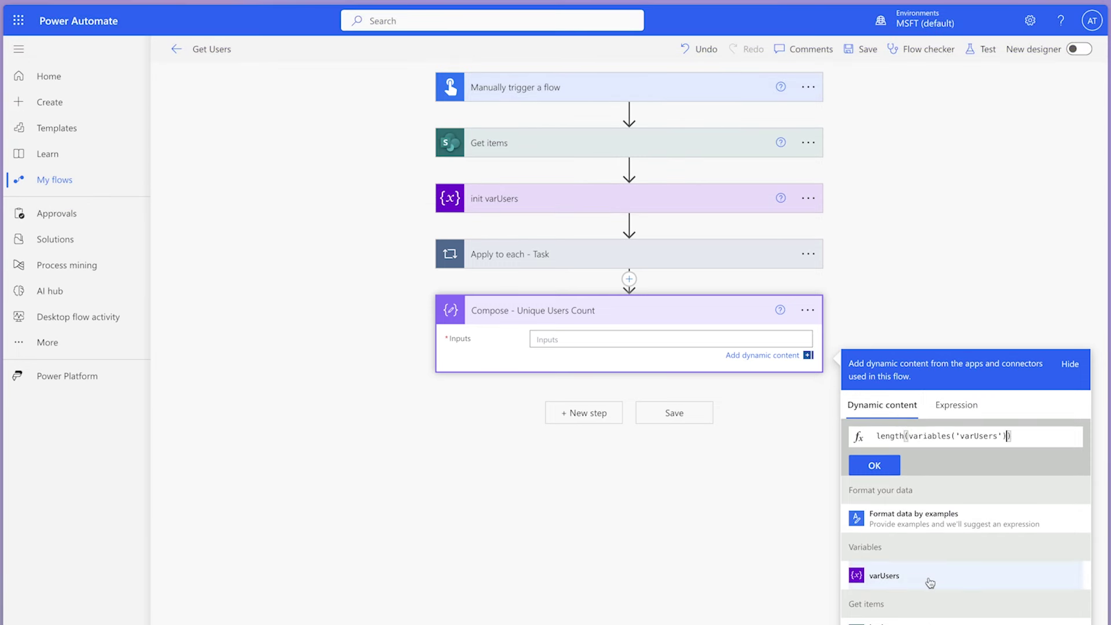
{"action": "left_click", "coordinate": [878, 463]}
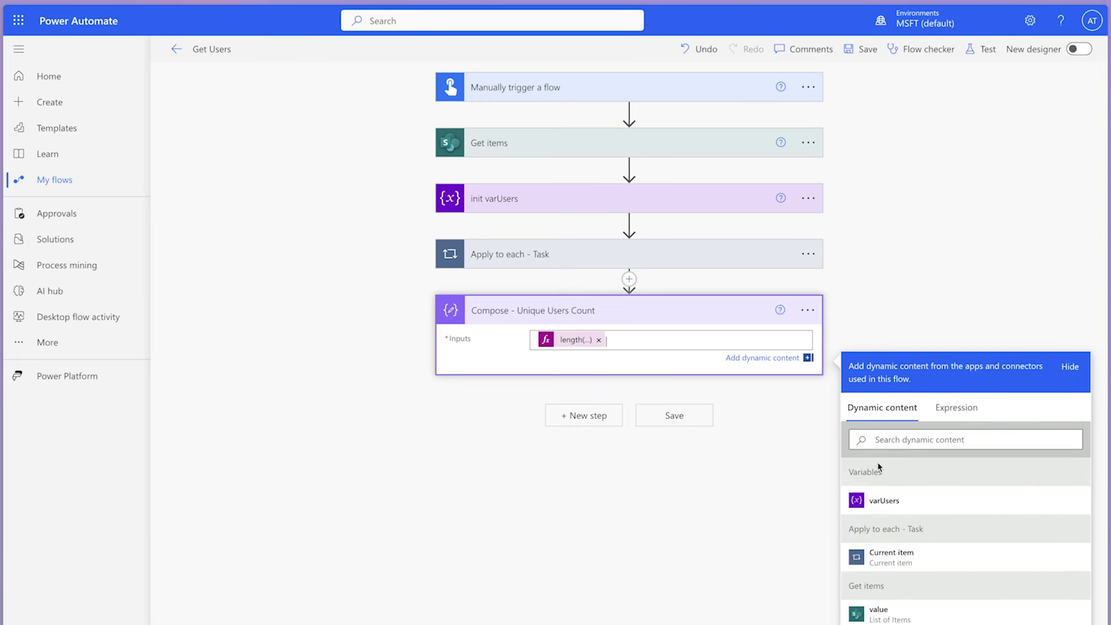
Step: Test the flow and examine the "Select - Assigned To Users" inputs and outputs in the loop's first iteration
{"action": "left_click", "coordinate": [982, 49]}
{"action": "left_click", "coordinate": [877, 93]}
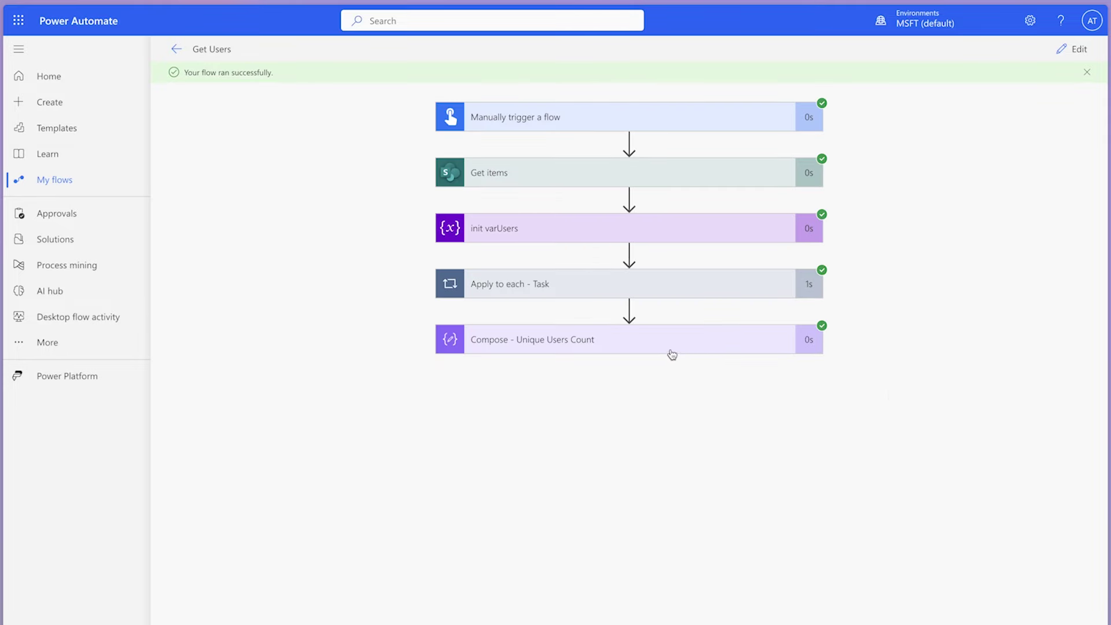
{"action": "left_click", "coordinate": [649, 291]}
{"action": "left_click", "coordinate": [628, 350]}
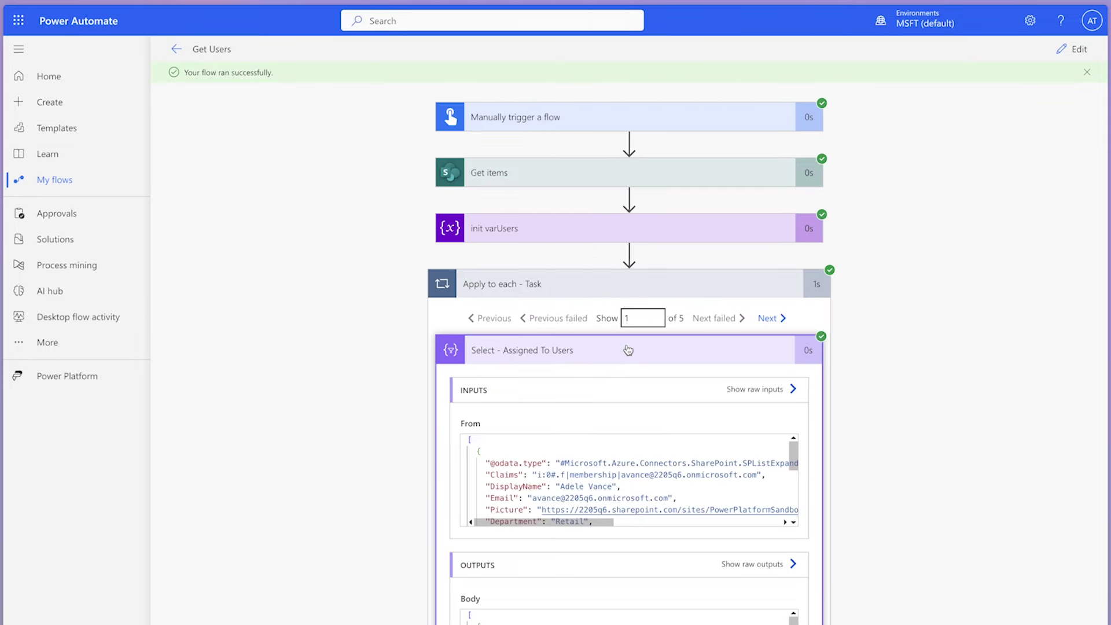
{"action": "scroll", "coordinate": [910, 425], "scroll_direction": "down", "scroll_amount": 3}
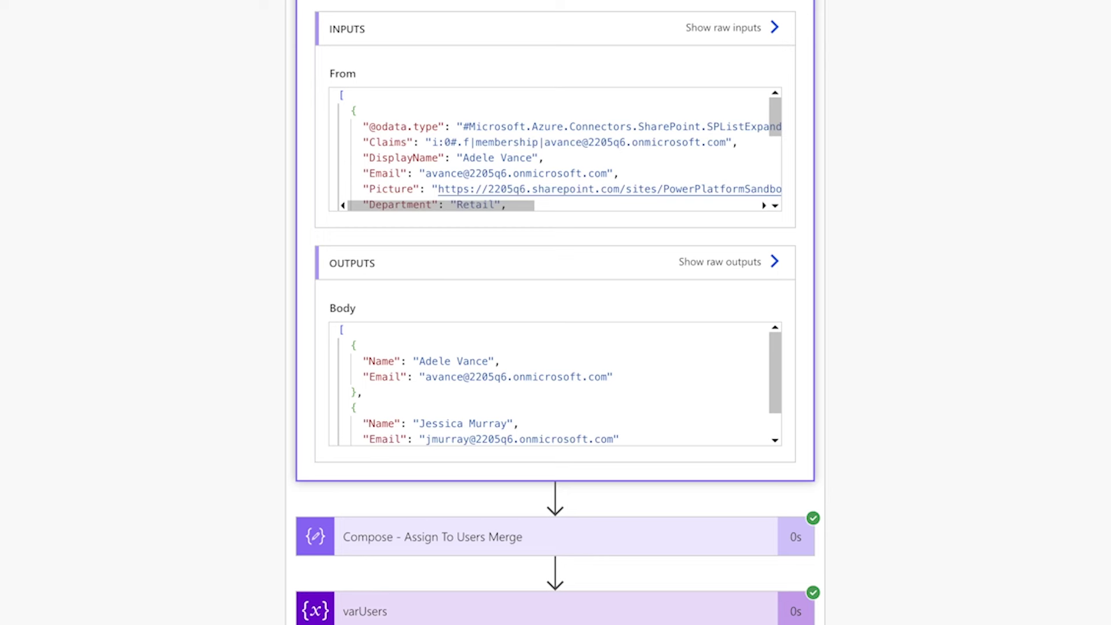
Step: Examine the inputs and outputs of "Compose - Assign To Users Merge" in the loop's first iteration
{"action": "scroll", "coordinate": [600, 208], "scroll_direction": "up", "scroll_amount": 5}
{"action": "left_click", "coordinate": [600, 207]}
{"action": "left_click", "coordinate": [600, 281]}
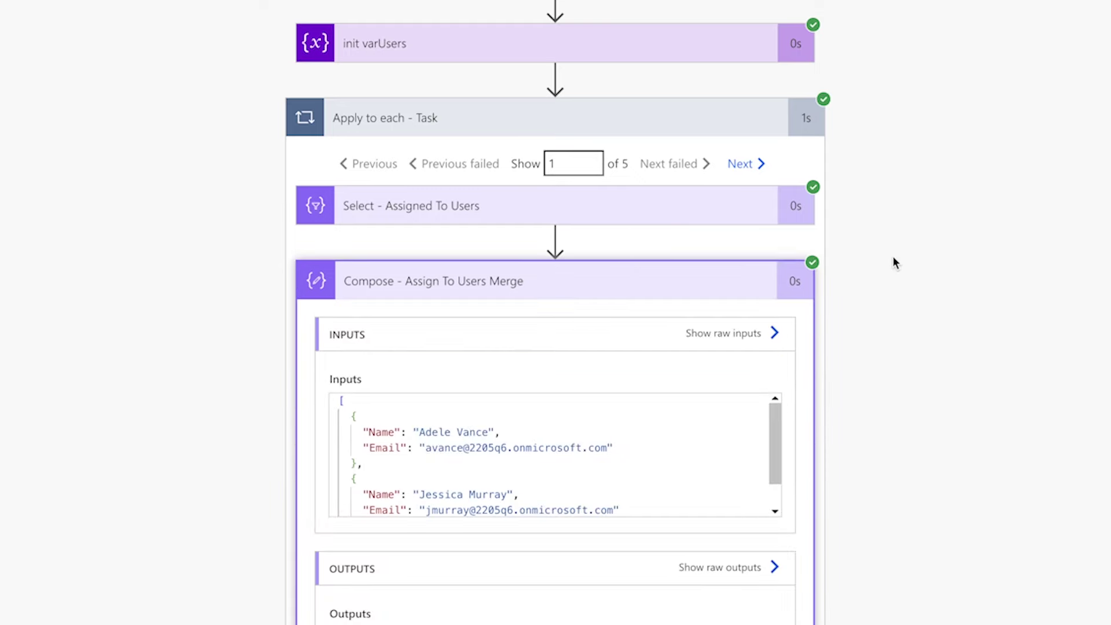
{"action": "scroll", "coordinate": [893, 258], "scroll_direction": "down", "scroll_amount": 3}
{"action": "scroll", "coordinate": [740, 464], "scroll_direction": "down", "scroll_amount": 1}
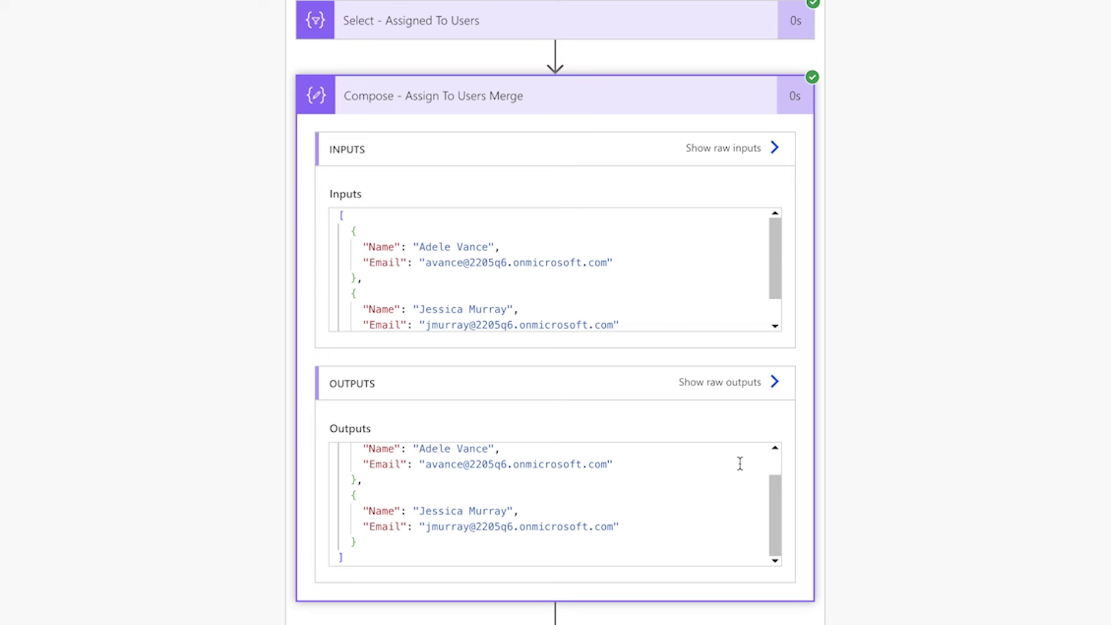
Step: Step through the following loop iterations and examine the merged users output in each
{"action": "scroll", "coordinate": [759, 7], "scroll_direction": "up", "scroll_amount": 3}
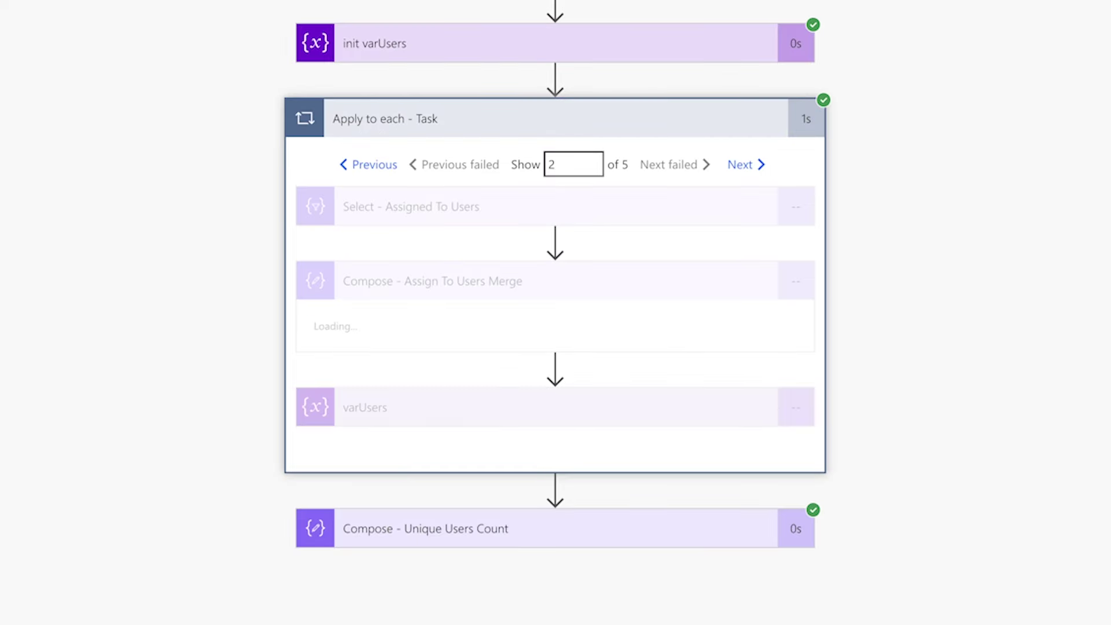
{"action": "scroll", "coordinate": [931, 298], "scroll_direction": "down", "scroll_amount": 4}
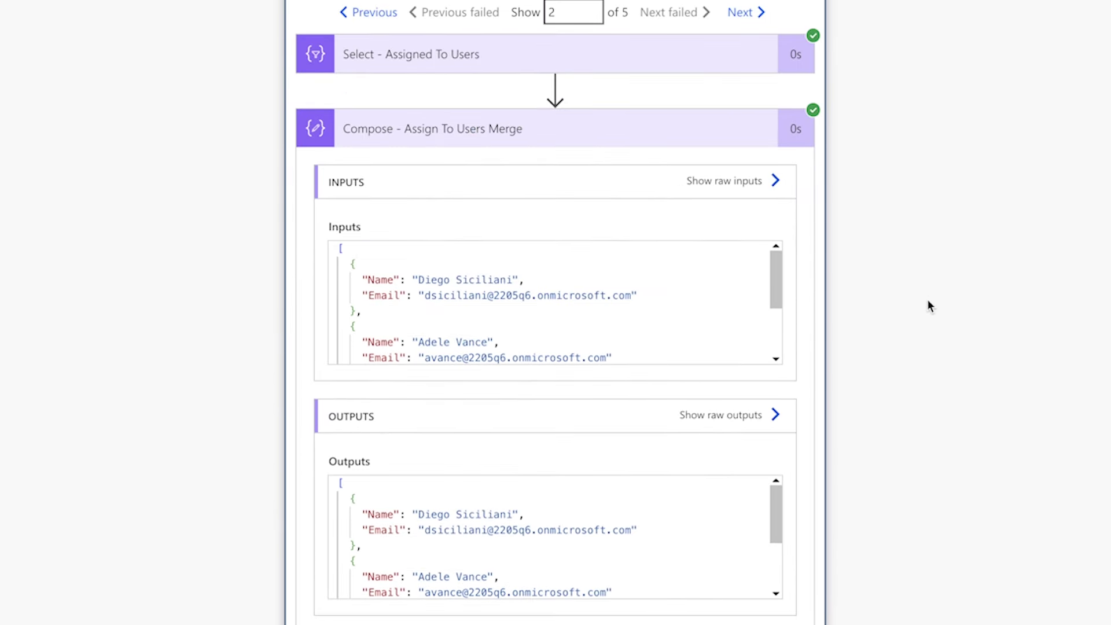
{"action": "scroll", "coordinate": [767, 431], "scroll_direction": "down", "scroll_amount": 3}
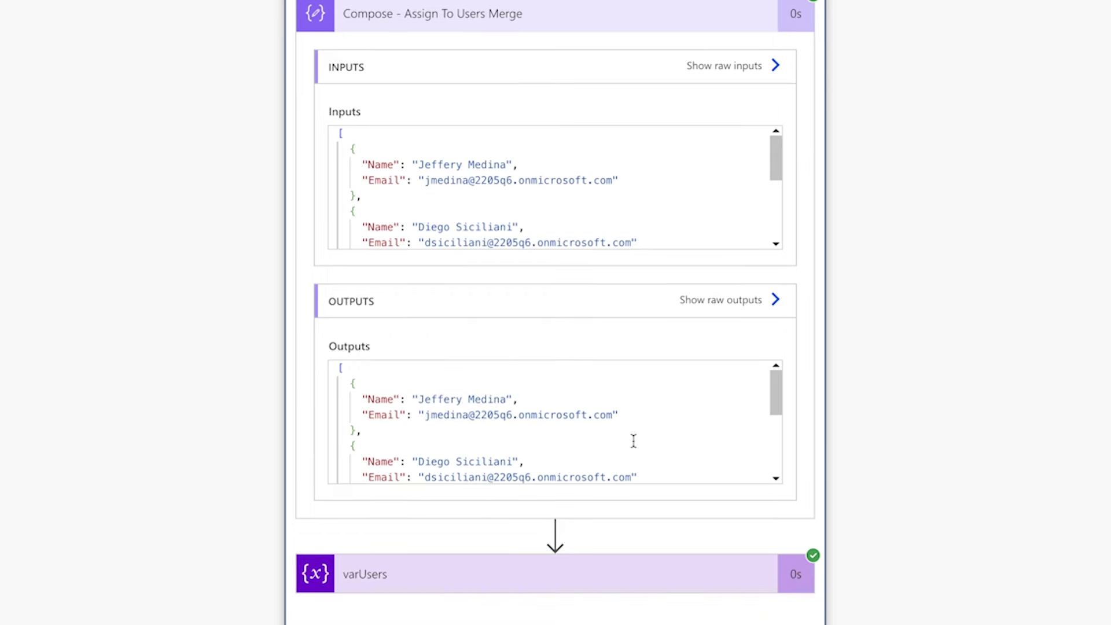
{"action": "scroll", "coordinate": [633, 442], "scroll_direction": "down", "scroll_amount": 5}
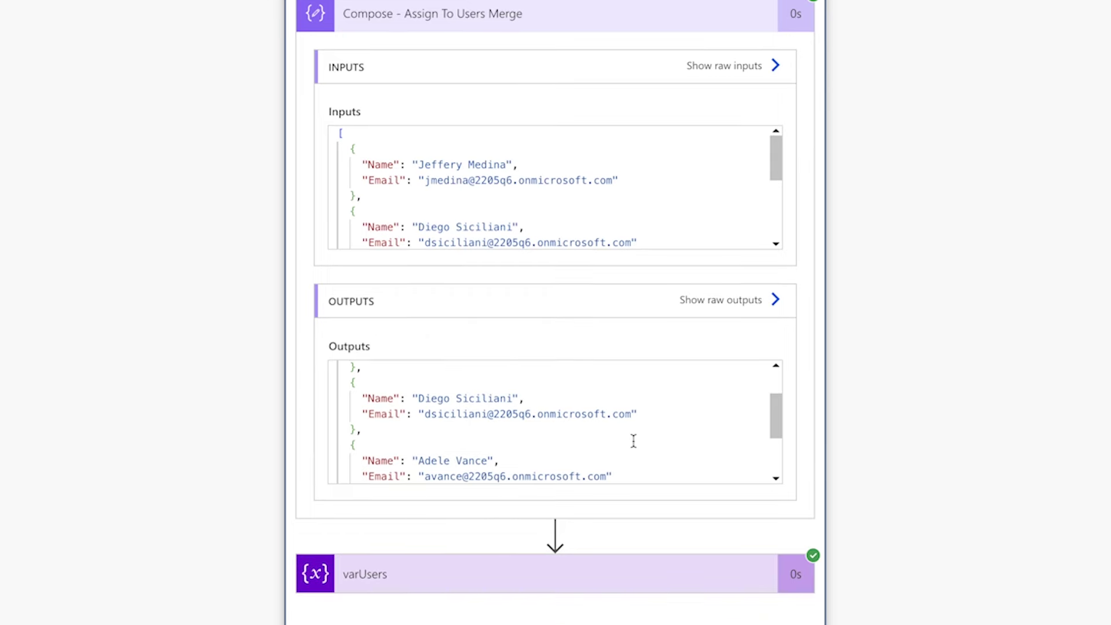
{"action": "scroll", "coordinate": [632, 441], "scroll_direction": "up", "scroll_amount": 5}
Step: Go to the loop's last iteration, examine the complete merged users output, and open the "Compose - Unique Users Count" result
{"action": "left_click", "coordinate": [758, 167]}
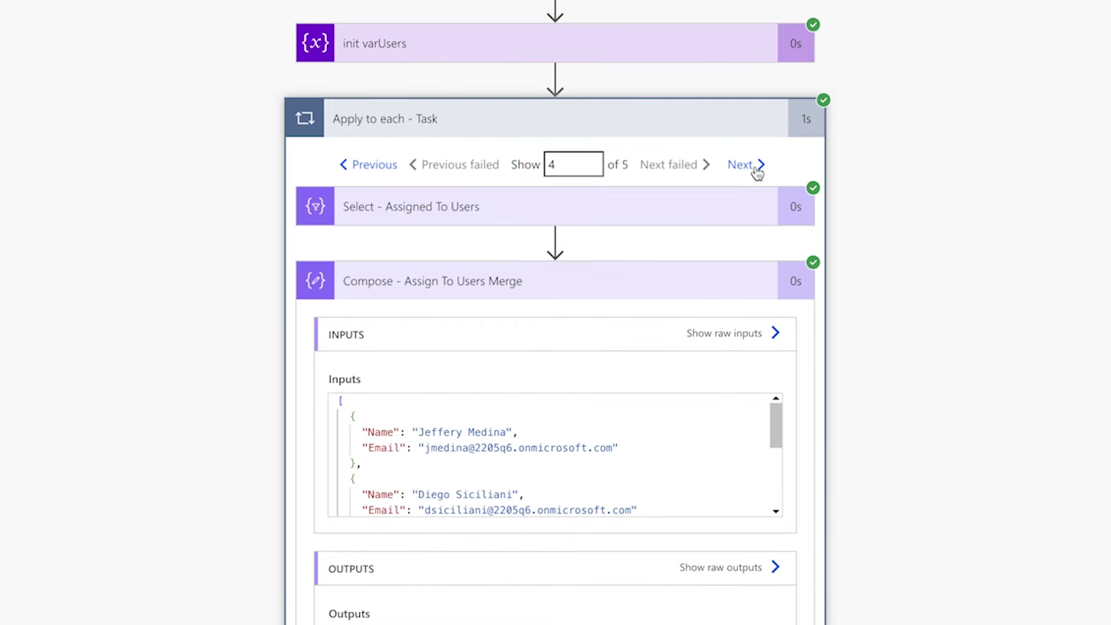
{"action": "scroll", "coordinate": [739, 387], "scroll_direction": "down", "scroll_amount": 5}
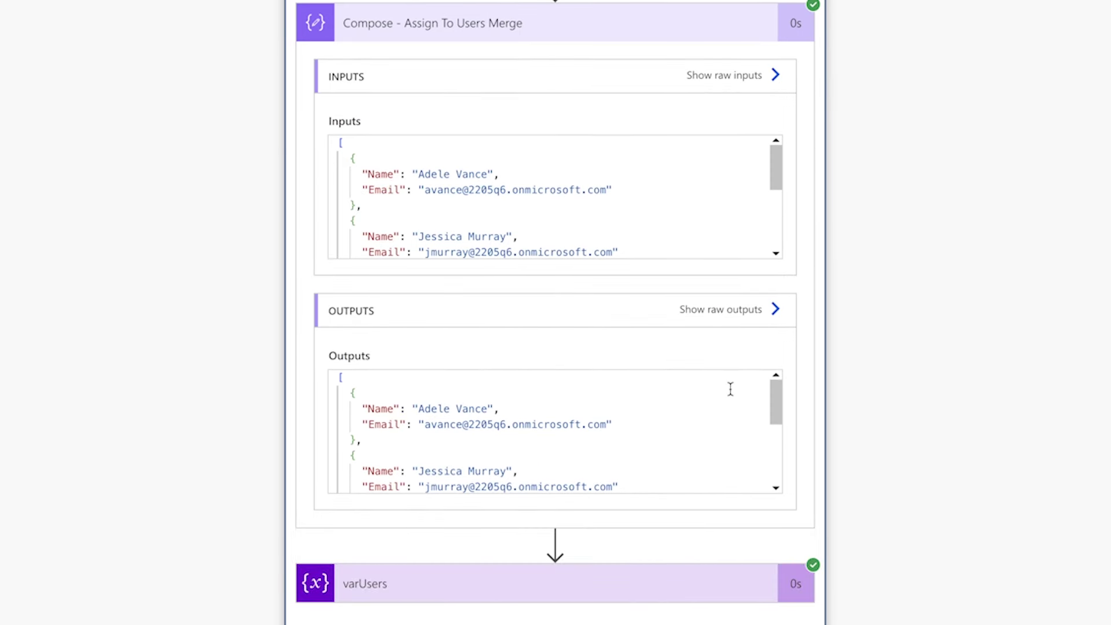
{"action": "scroll", "coordinate": [731, 387], "scroll_direction": "down", "scroll_amount": 5}
{"action": "scroll", "coordinate": [1024, 521], "scroll_direction": "down", "scroll_amount": 2}
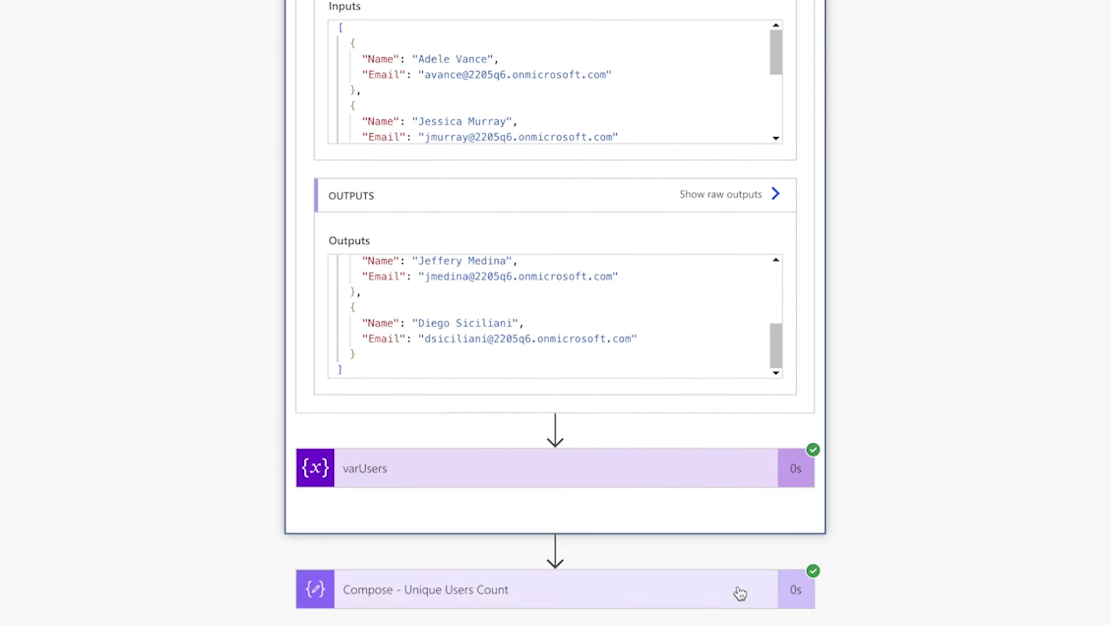
{"action": "left_click", "coordinate": [700, 607]}
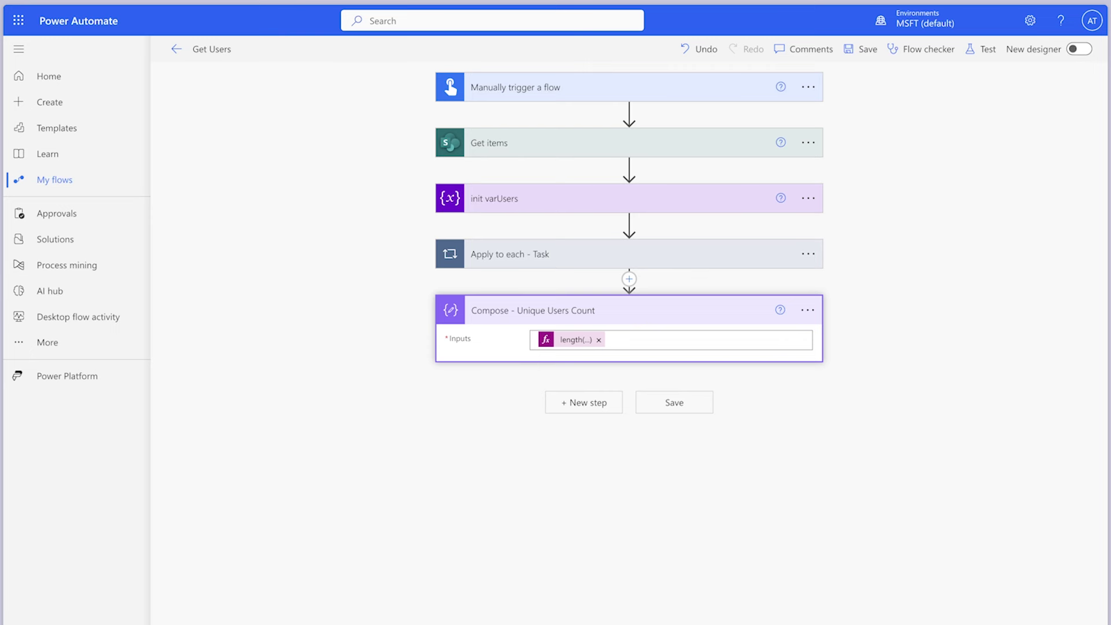
Step: Add a Data Operation Select action between "Get items" and "init varUsers" and rename it "Select - Tasks"
{"action": "left_click", "coordinate": [629, 168]}
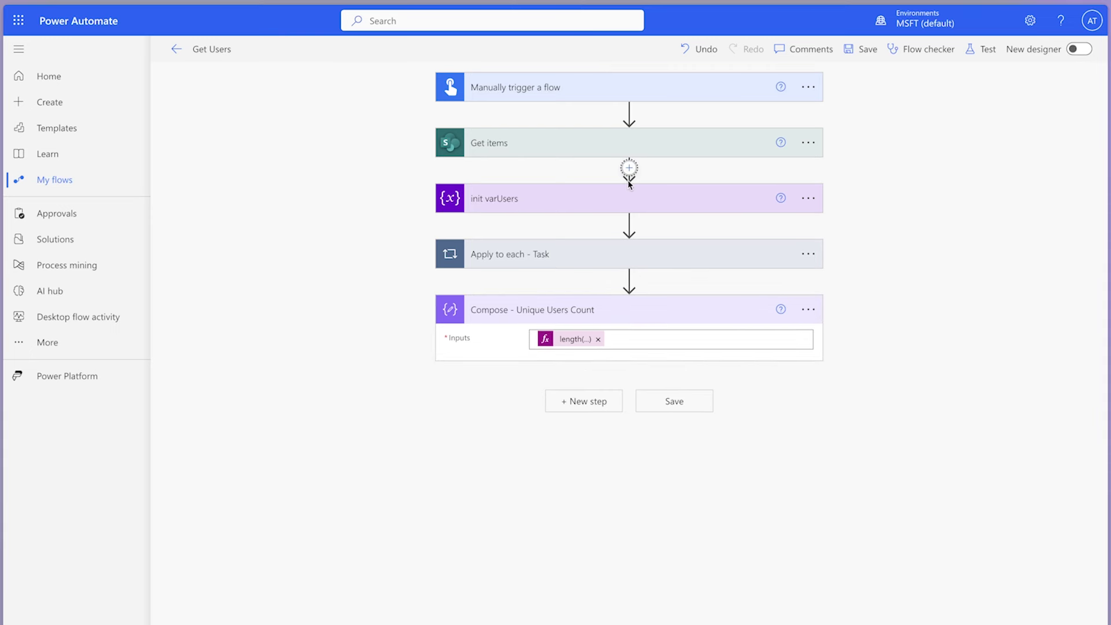
{"action": "type", "text": "data"}
{"action": "left_click", "coordinate": [525, 301]}
{"action": "type", "text": "s"}
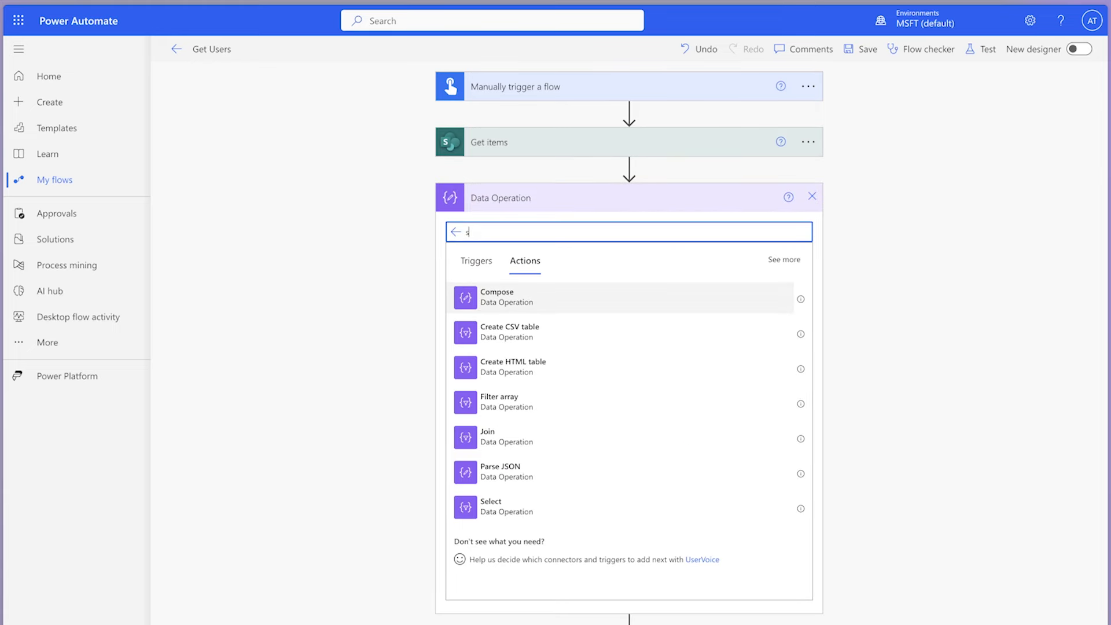
{"action": "type", "text": "elect"}
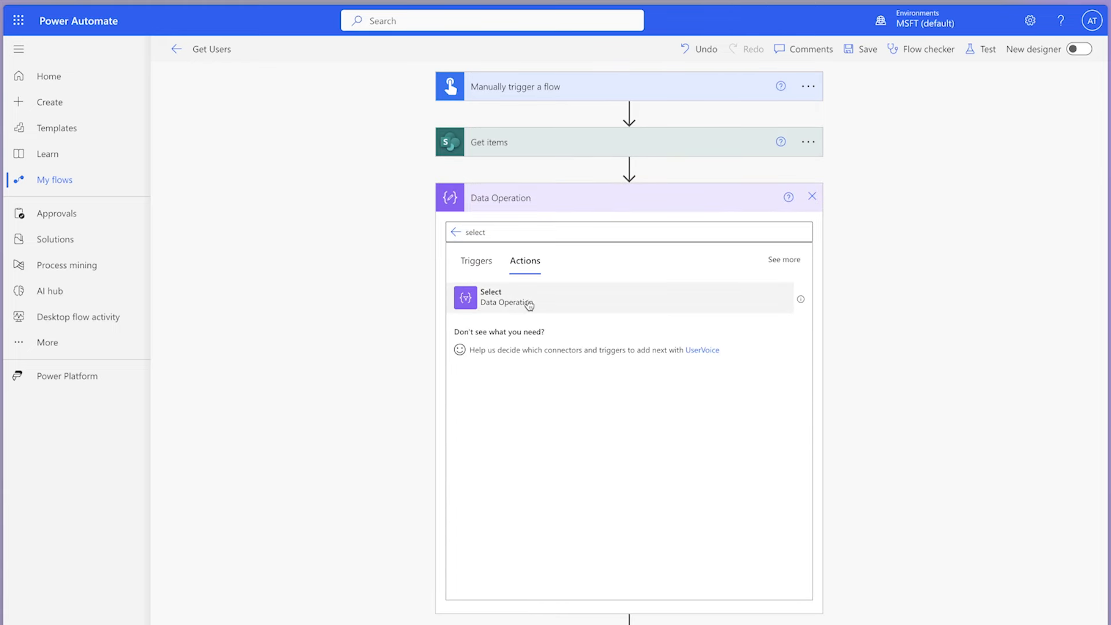
{"action": "left_click", "coordinate": [529, 305]}
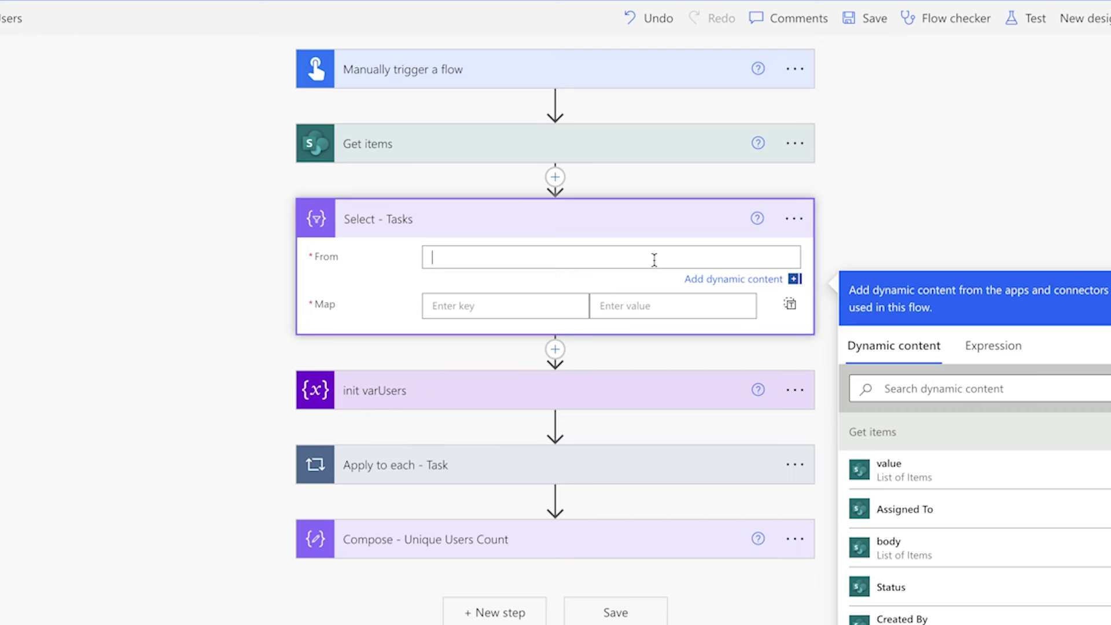
Step: Set the From of "Select - Tasks" to the Get items value and use the item's Title as the first map value
{"action": "left_click", "coordinate": [892, 470]}
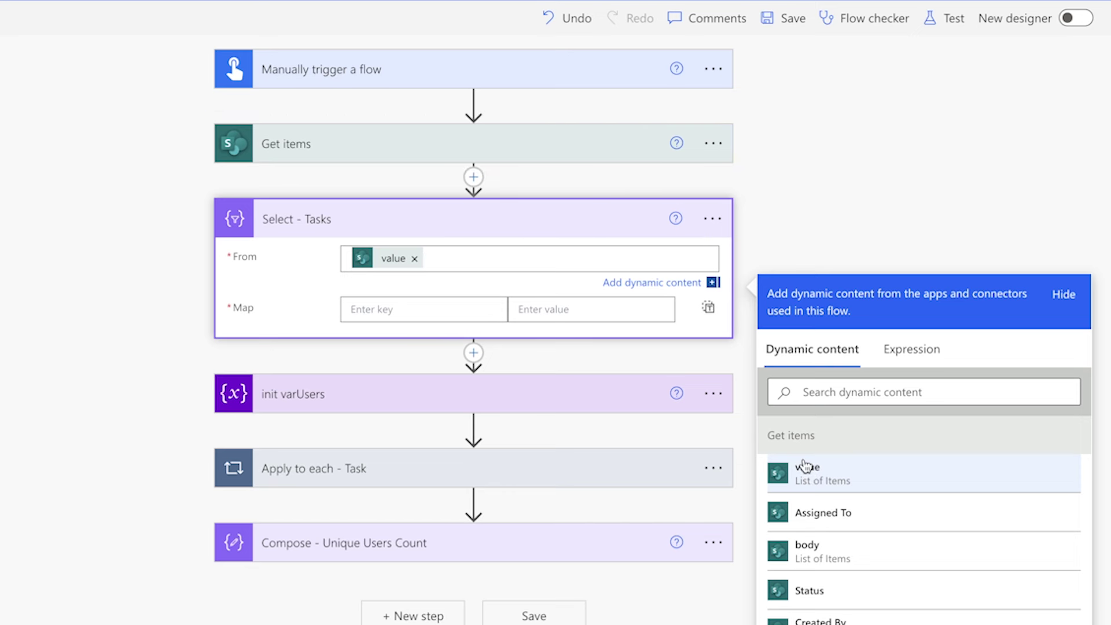
{"action": "left_click", "coordinate": [605, 310]}
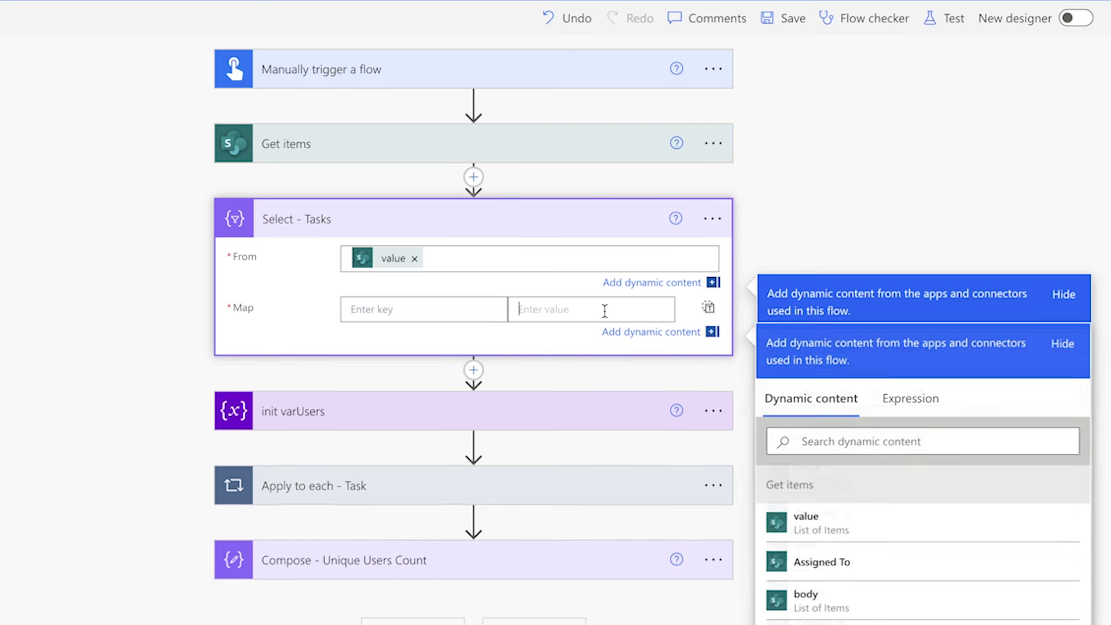
{"action": "scroll", "coordinate": [605, 315], "scroll_direction": "down", "scroll_amount": 2}
{"action": "left_click", "coordinate": [834, 291]}
{"action": "type", "text": "title"}
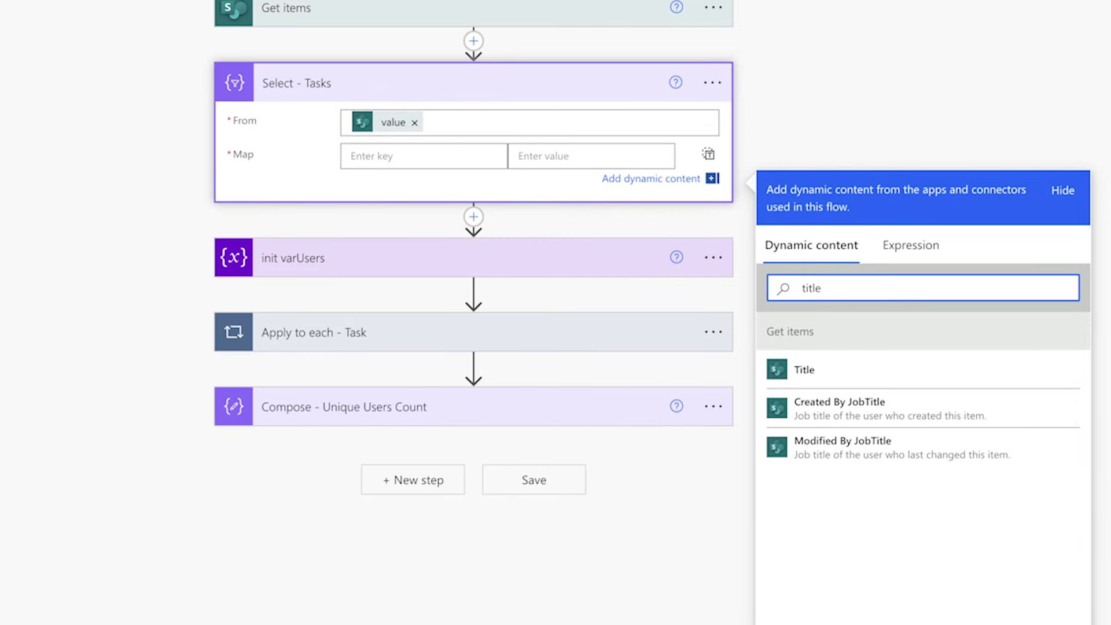
{"action": "left_click", "coordinate": [839, 370]}
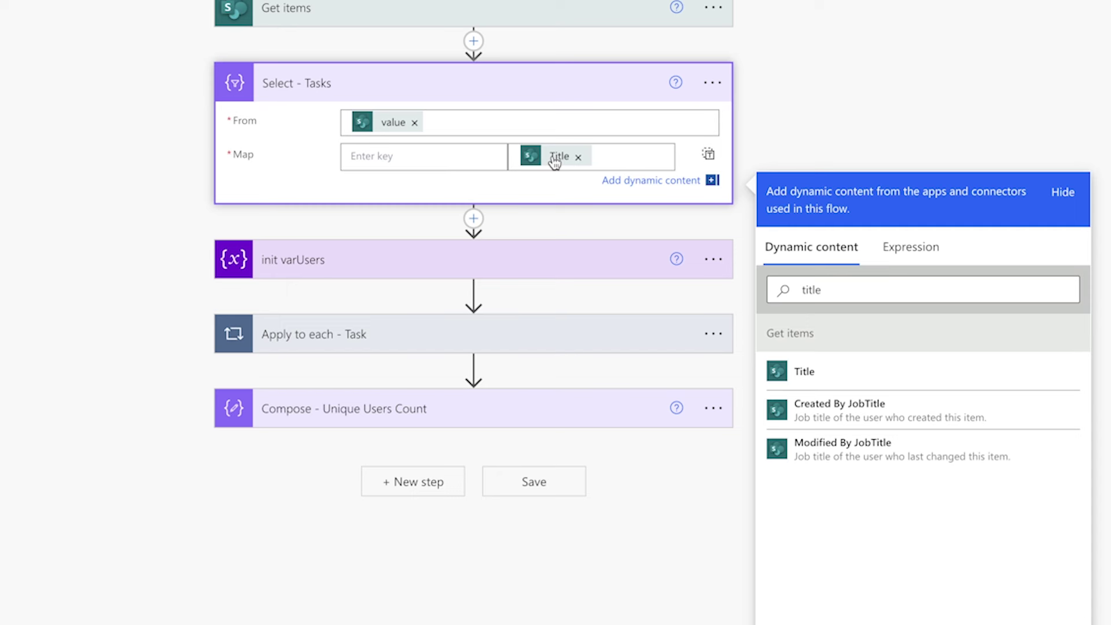
{"action": "mouse_move", "coordinate": [555, 163]}
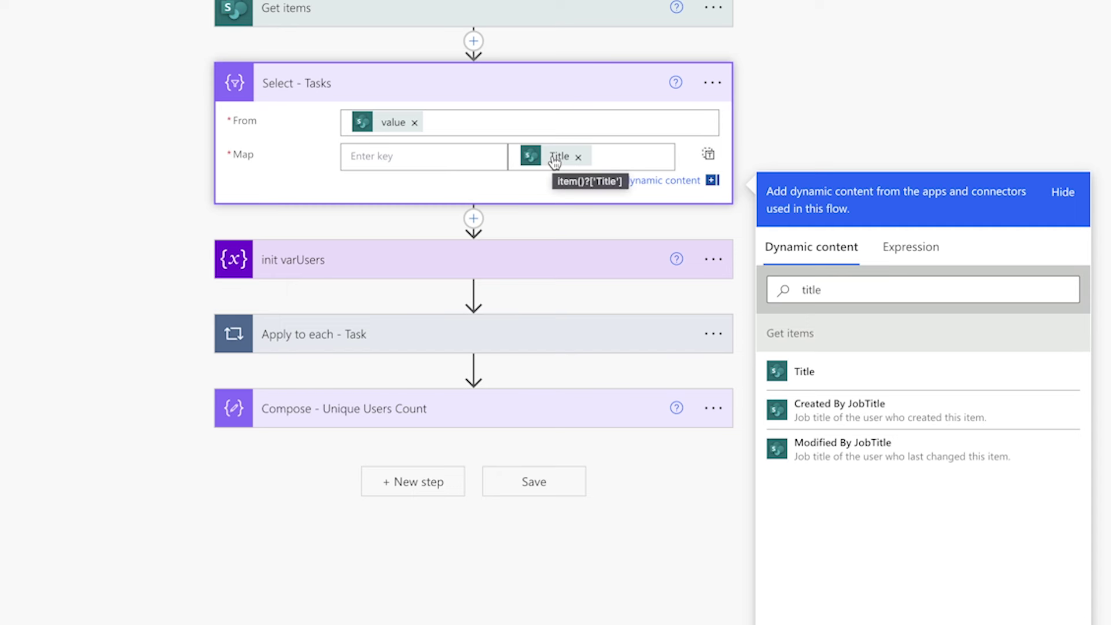
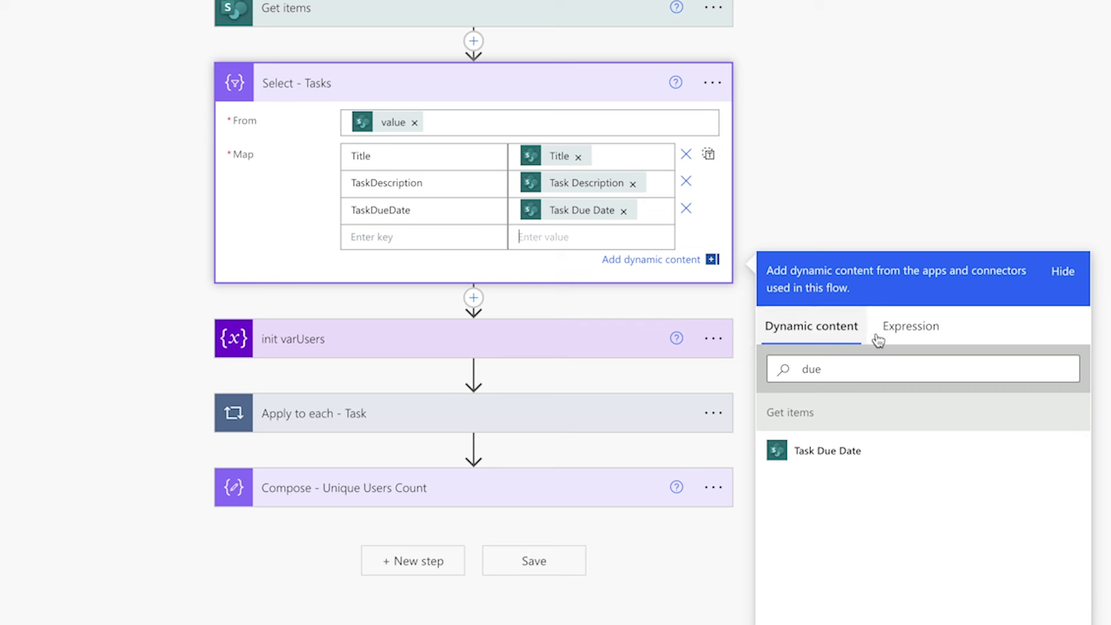
{"action": "left_click", "coordinate": [908, 327]}
{"action": "type", "text": "join("}
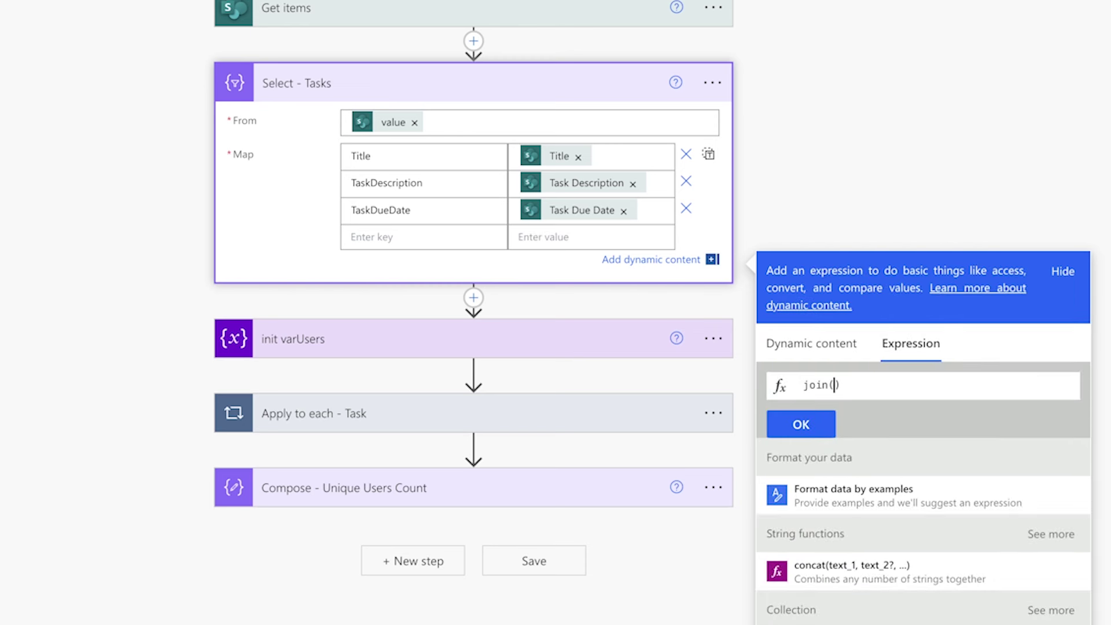
{"action": "left_click", "coordinate": [842, 346]}
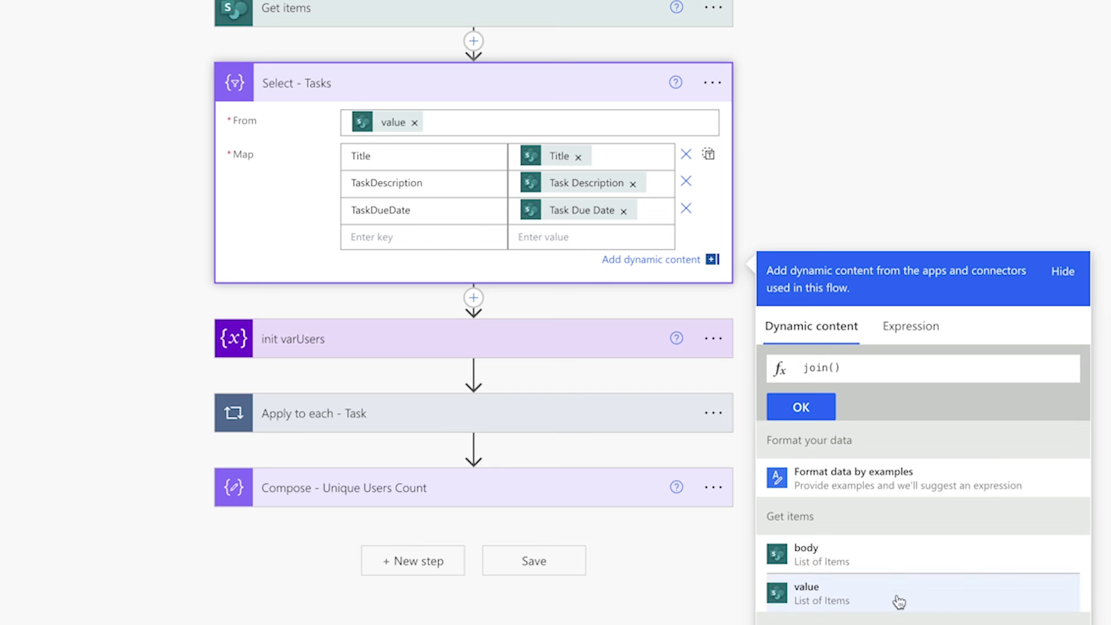
{"action": "left_click", "coordinate": [853, 370]}
{"action": "type", "text": "due"}
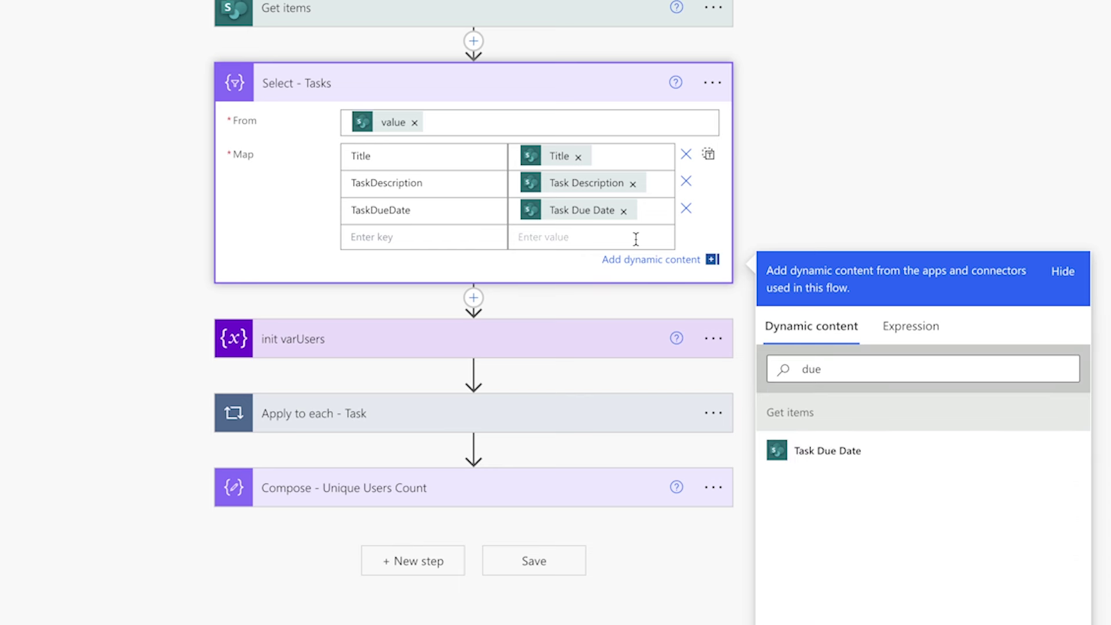
Step: Insert Assigned To as the value of the empty map row in "Select - Tasks", check its underlying expression, and remove it
{"action": "left_click", "coordinate": [833, 369]}
{"action": "double_click", "coordinate": [834, 369]}
{"action": "type", "text": "assi"}
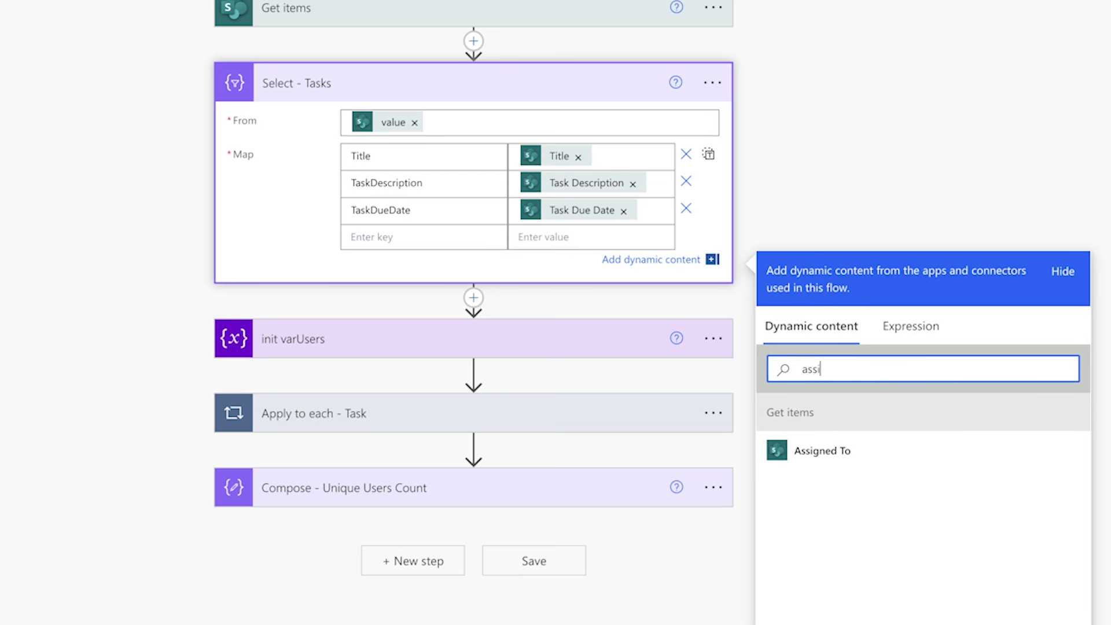
{"action": "left_click", "coordinate": [876, 449]}
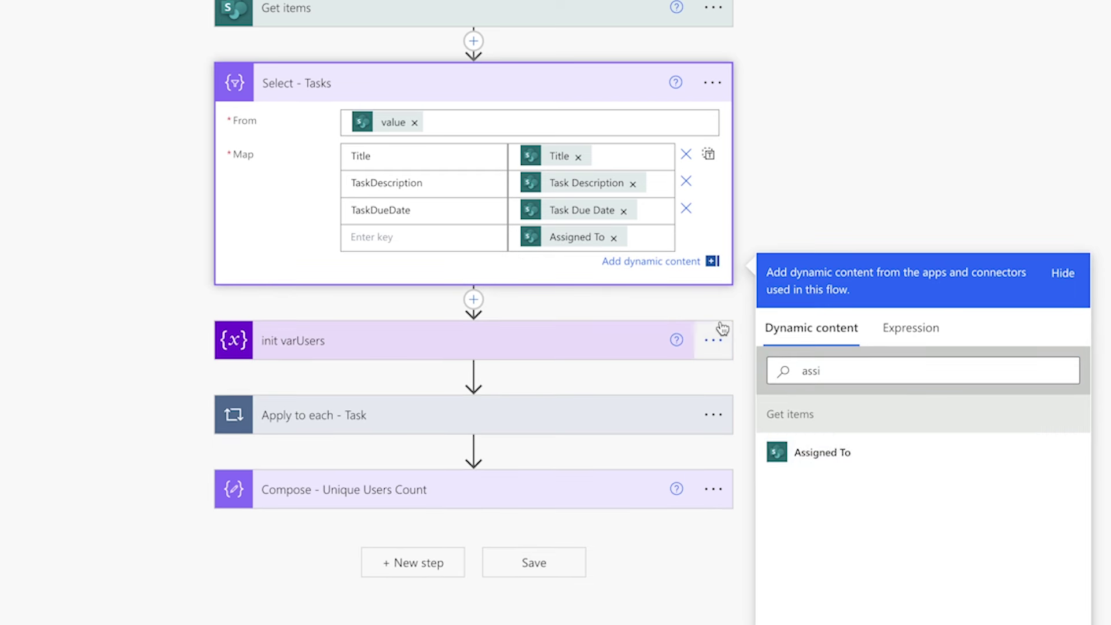
{"action": "mouse_move", "coordinate": [569, 239]}
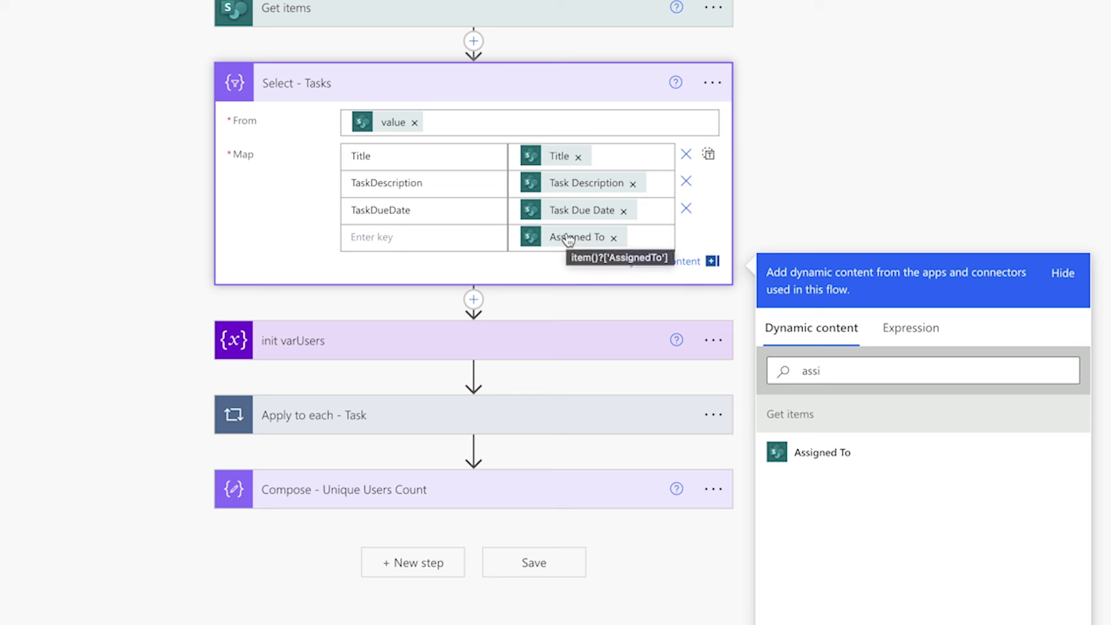
{"action": "left_click", "coordinate": [615, 239]}
Step: Add an AssignedTo key to the "Select - Tasks" map with the expression join(item()?['AssignedTo'],',') as its value
{"action": "left_click", "coordinate": [899, 351]}
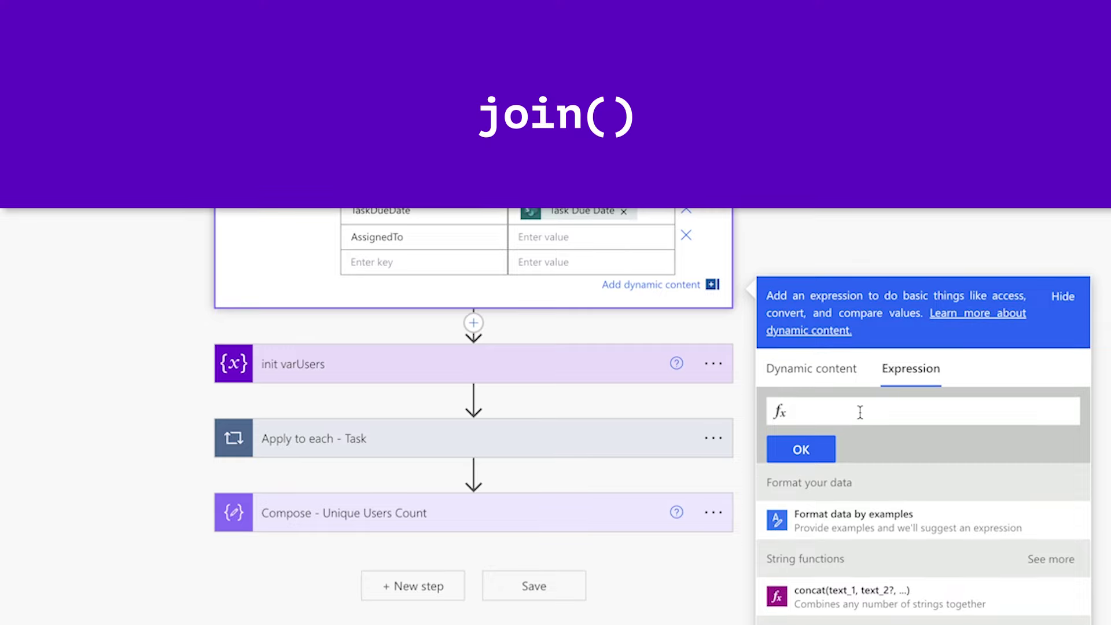
{"action": "left_click", "coordinate": [861, 411]}
{"action": "type", "text": "join("}
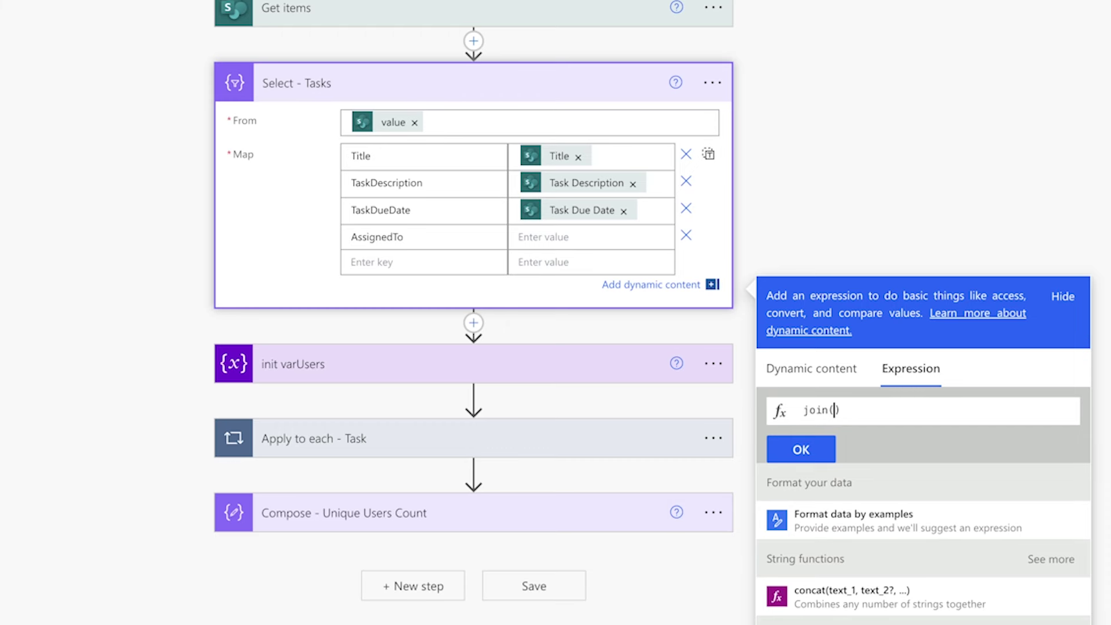
{"action": "type", "text": "item()"}
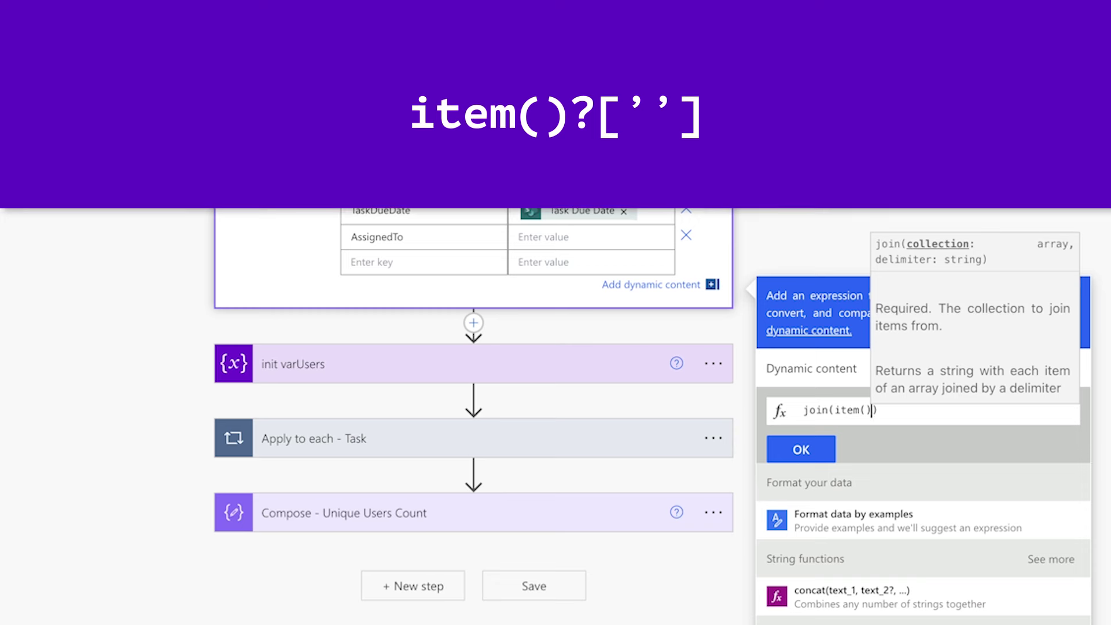
{"action": "type", "text": "?['']"}
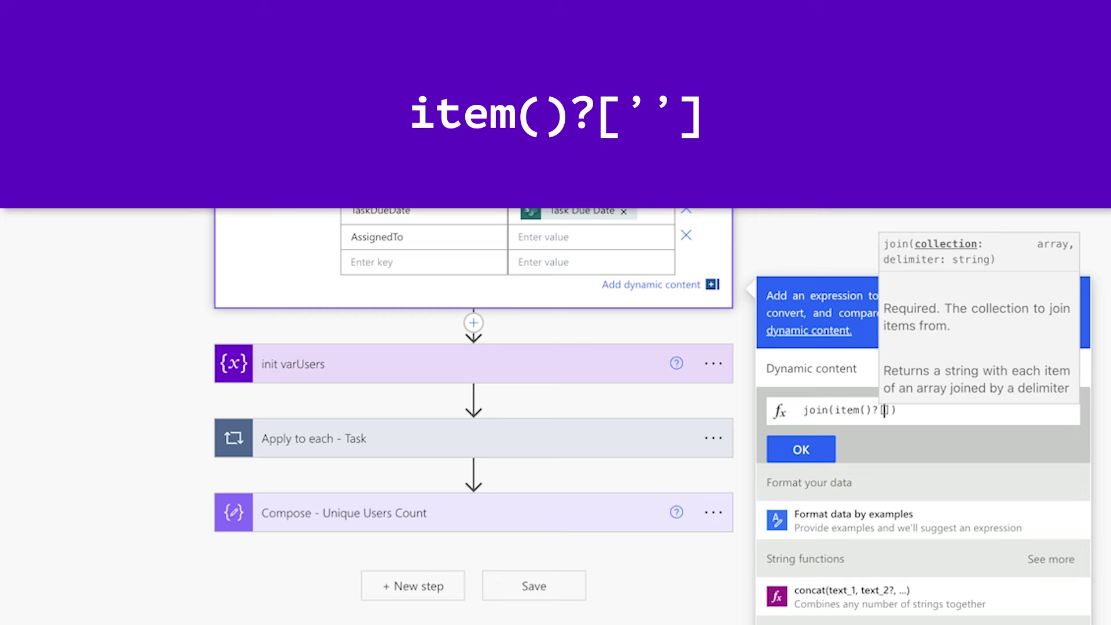
{"action": "key", "text": "Left"}
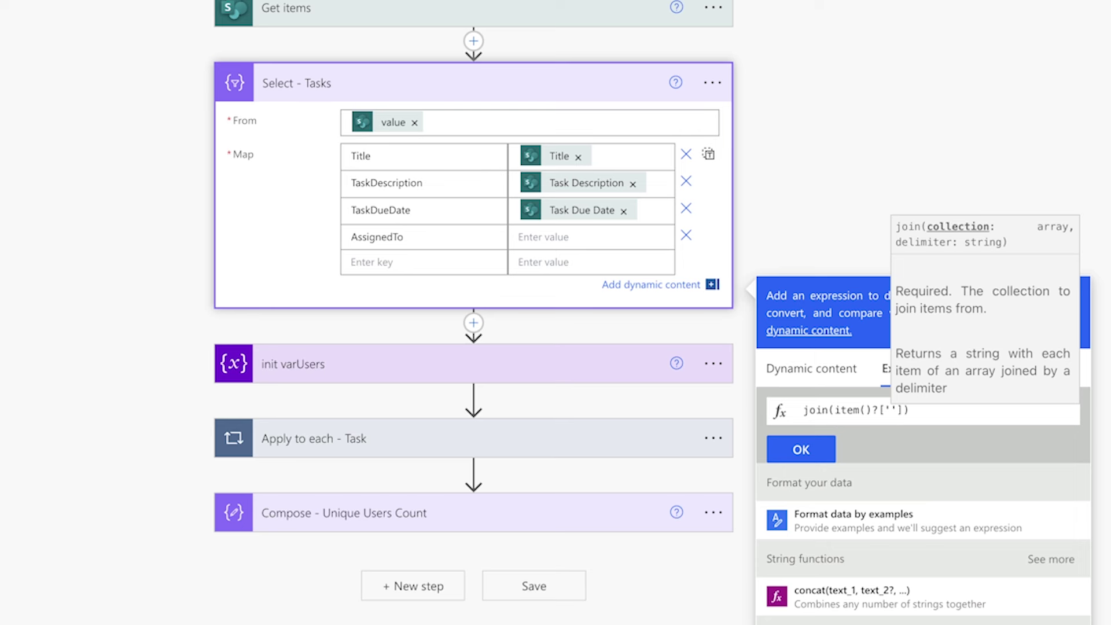
{"action": "type", "text": "AssignedTo"}
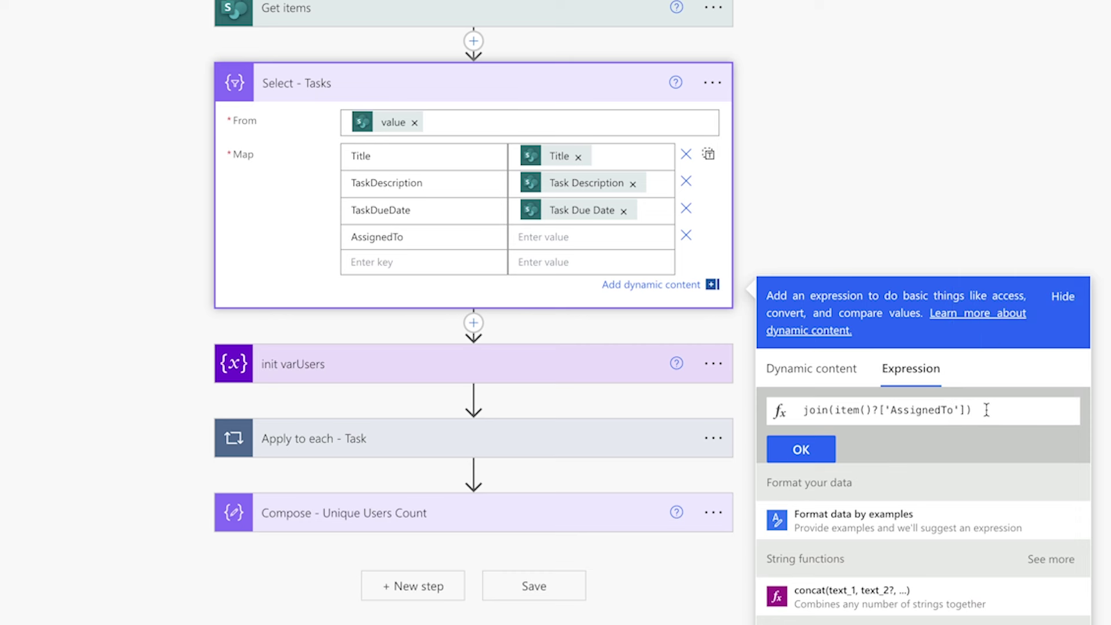
{"action": "type", "text": ",''"}
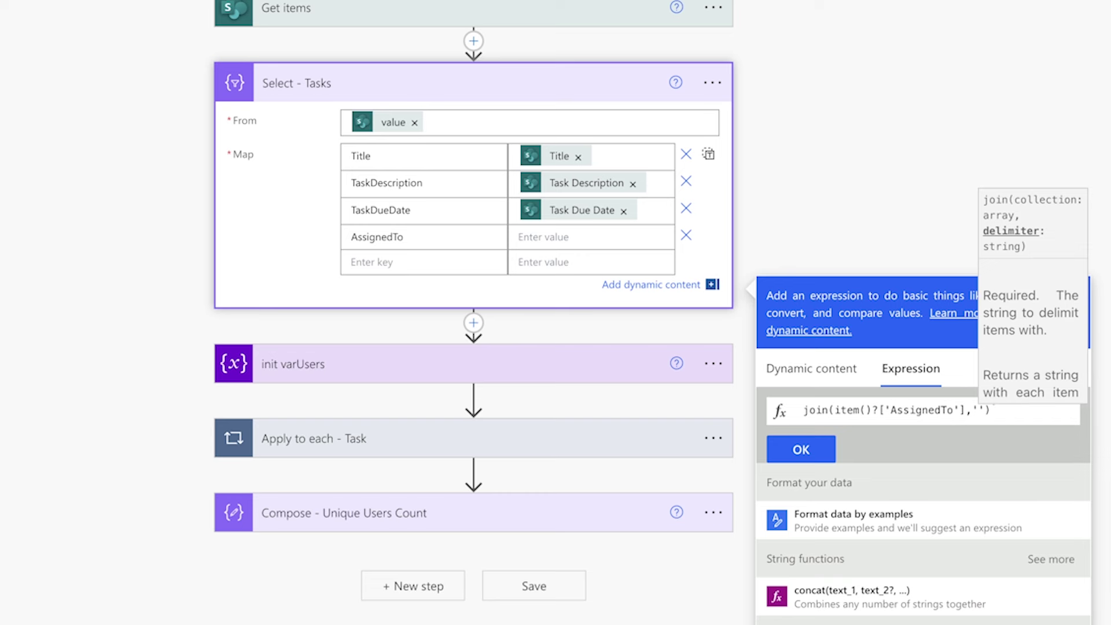
{"action": "type", "text": ","}
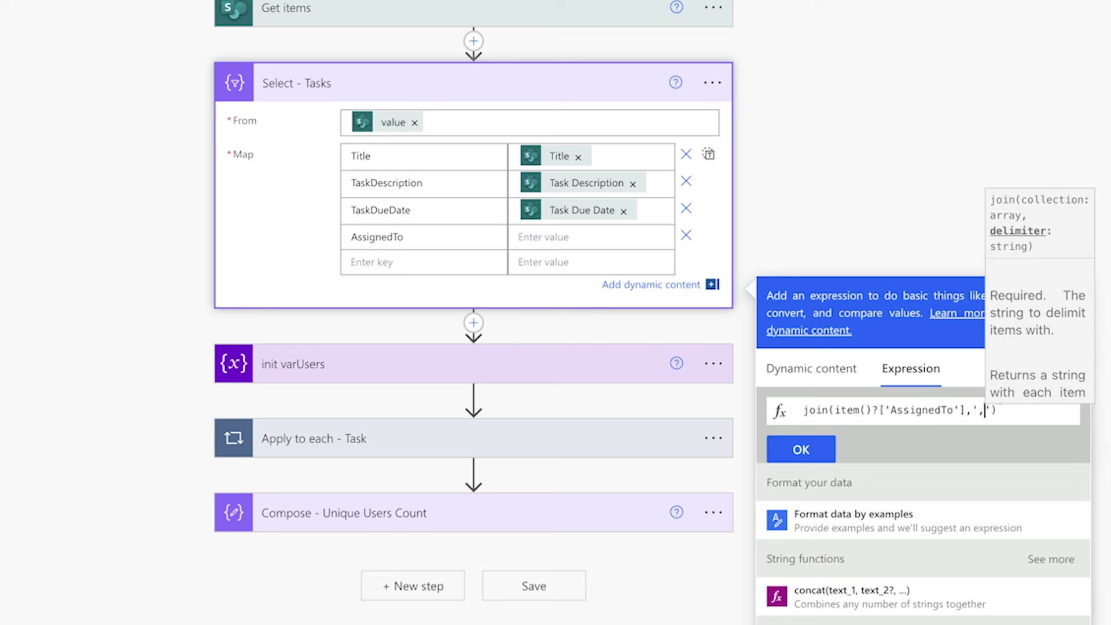
{"action": "left_click", "coordinate": [808, 450]}
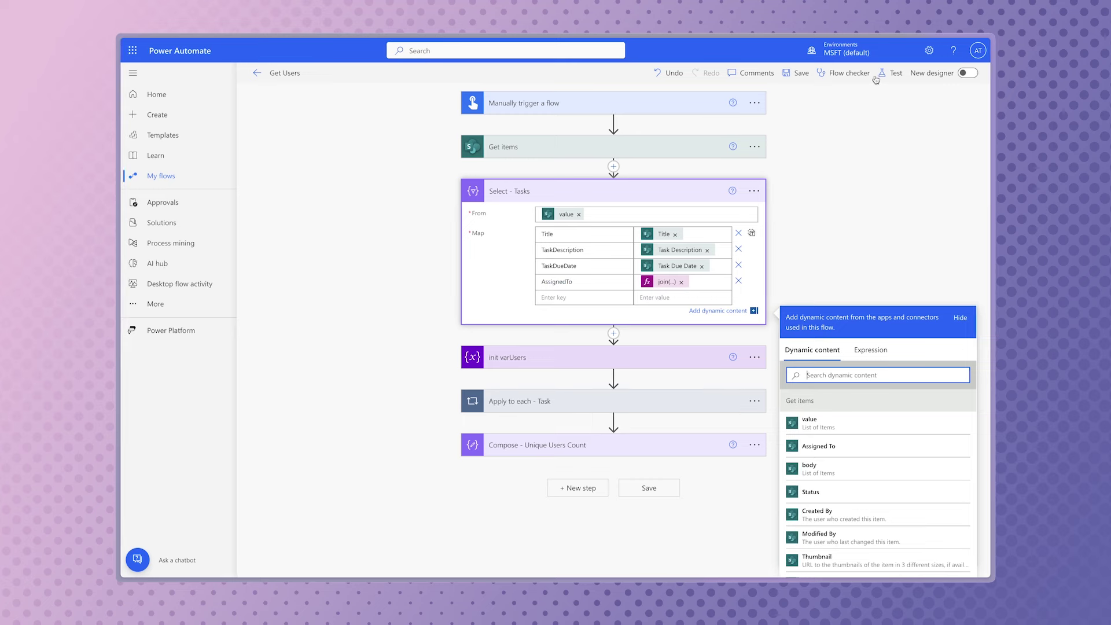
Step: Save the flow and run a manual test of it
{"action": "left_click", "coordinate": [884, 74]}
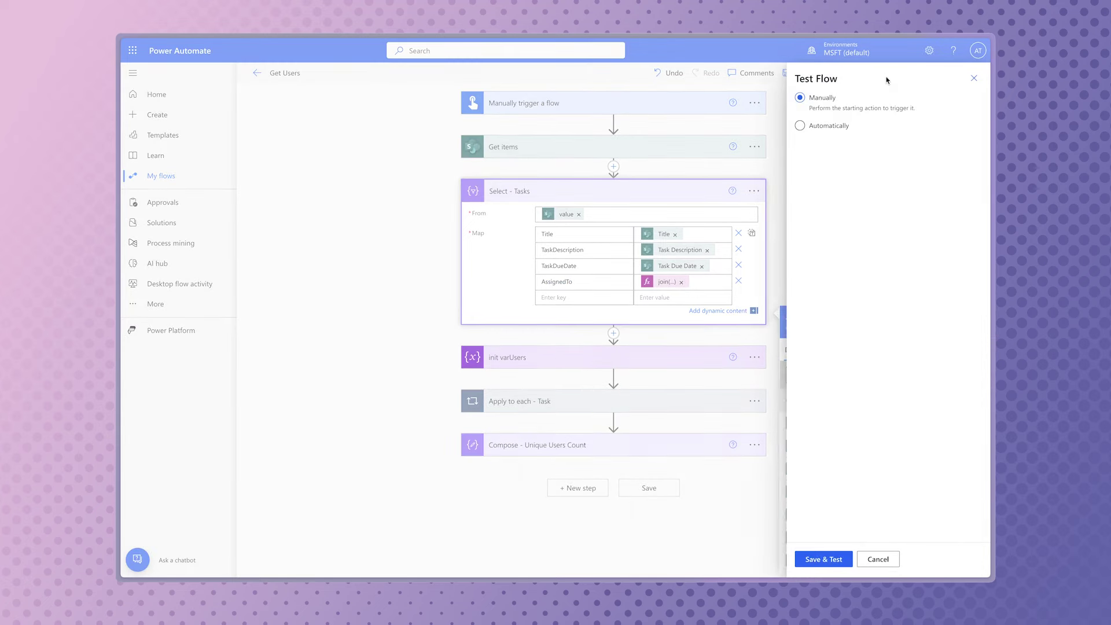
{"action": "left_click", "coordinate": [839, 561]}
{"action": "left_click", "coordinate": [851, 560]}
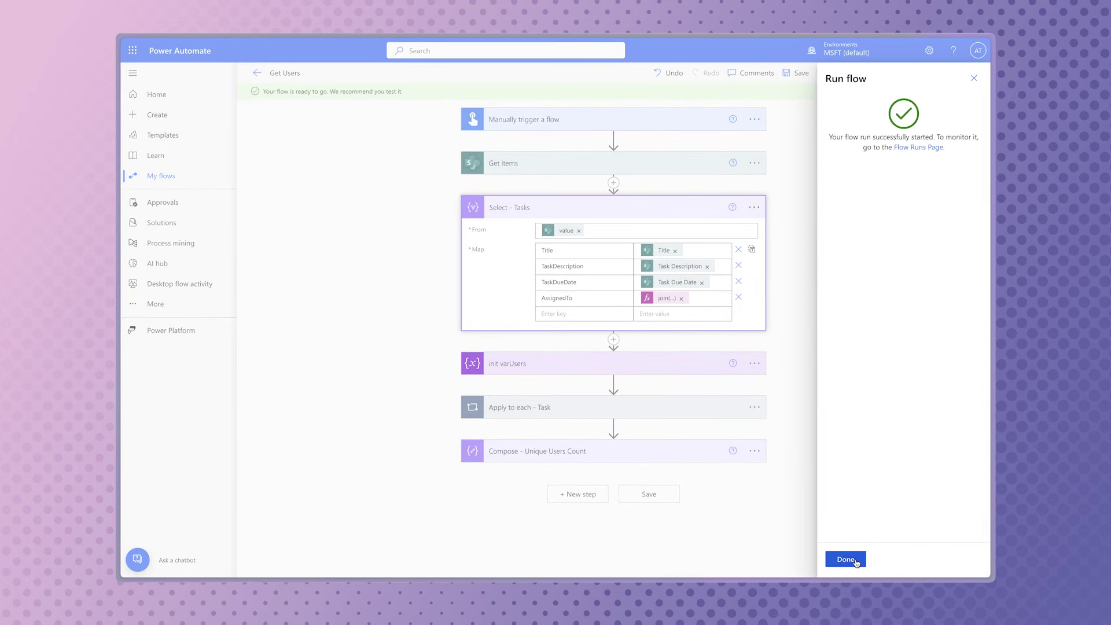
{"action": "left_click", "coordinate": [851, 560]}
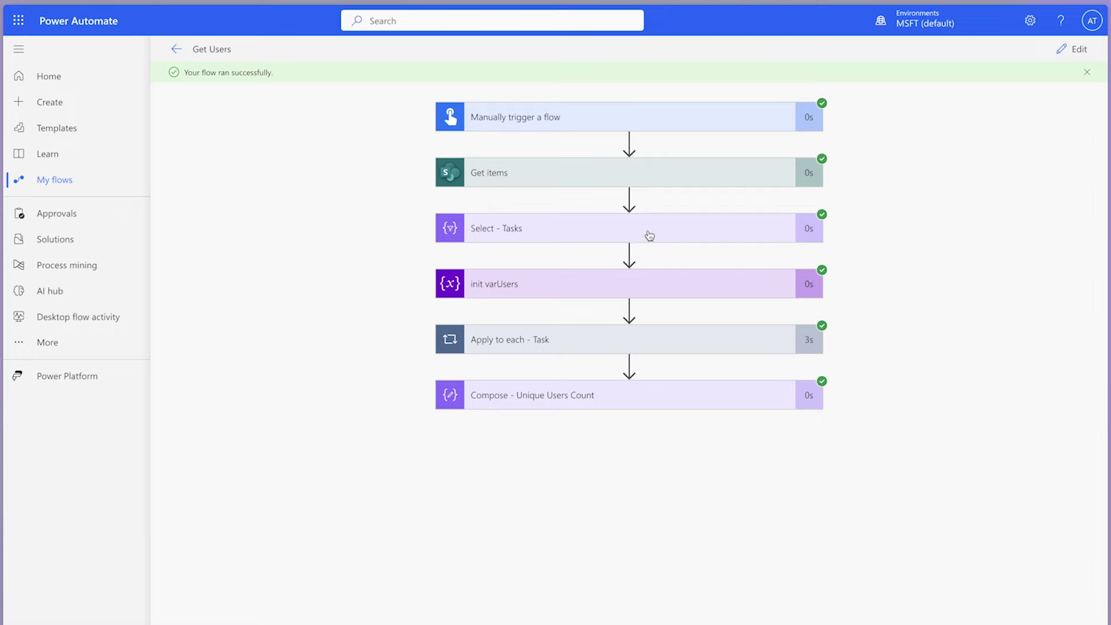
Step: Examine the "Select - Tasks" run result, comparing AssignedTo in the From input with the joined AssignedTo string in the output body
{"action": "left_click", "coordinate": [650, 234]}
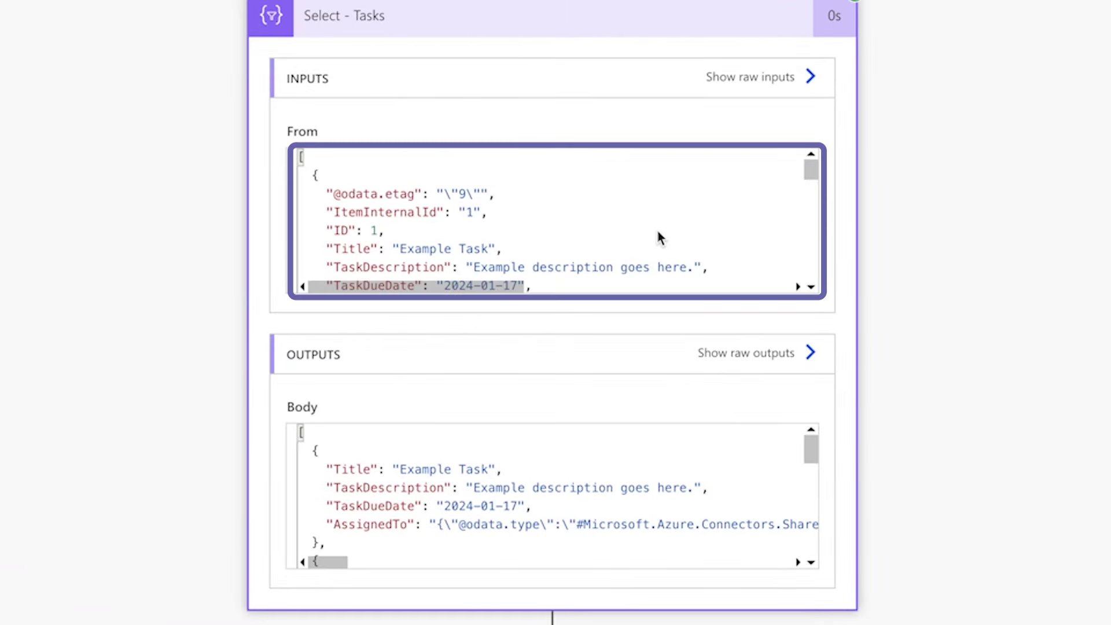
{"action": "scroll", "coordinate": [660, 238], "scroll_direction": "down", "scroll_amount": 5}
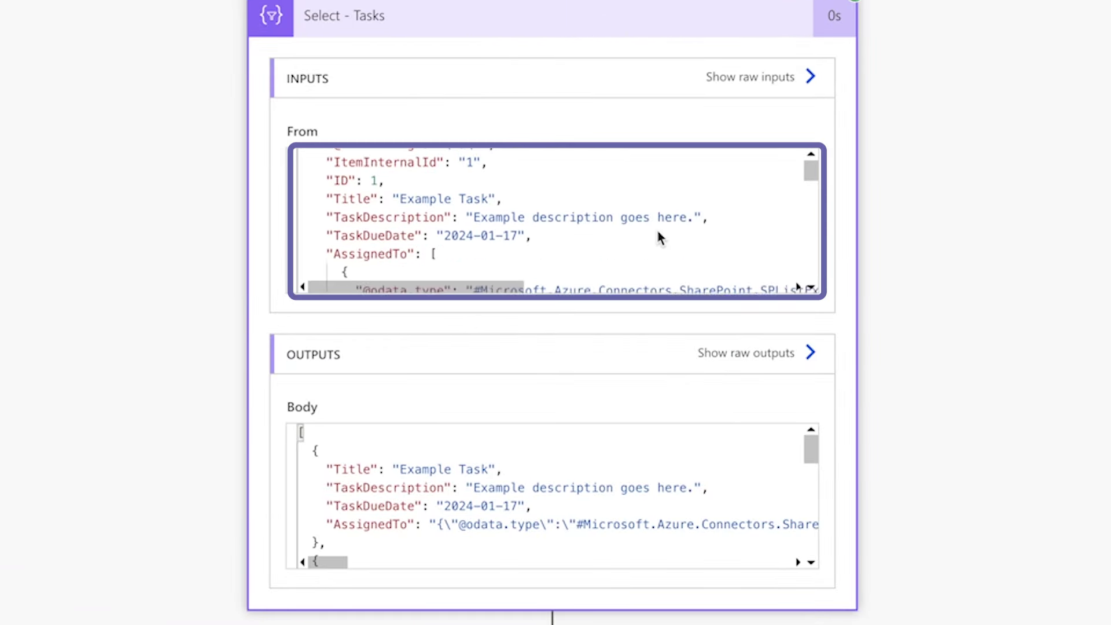
{"action": "scroll", "coordinate": [660, 238], "scroll_direction": "up", "scroll_amount": 3}
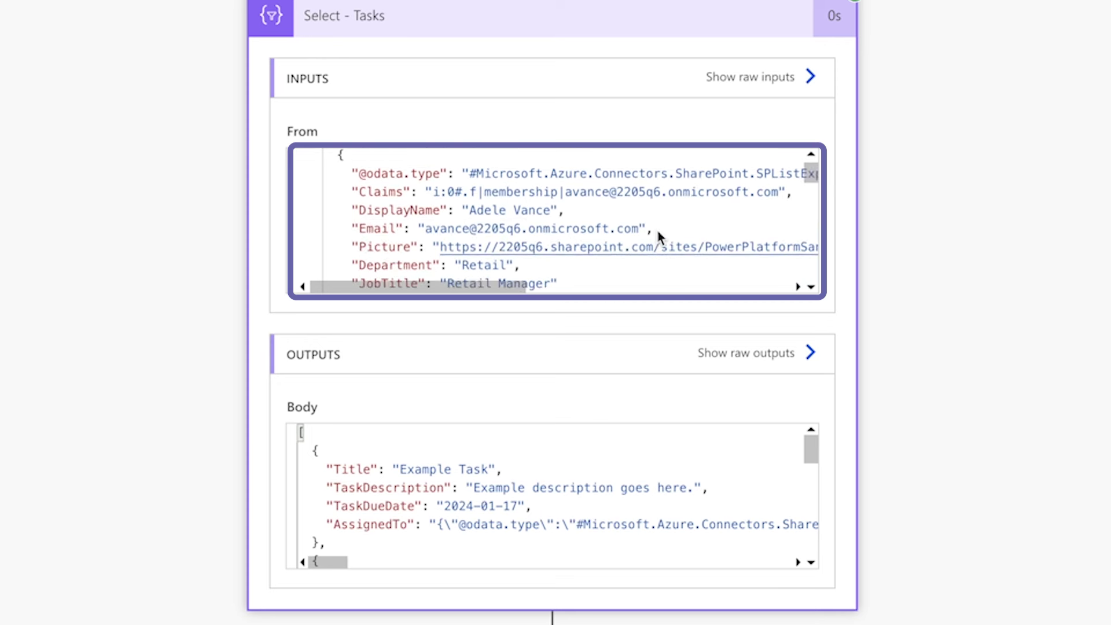
{"action": "scroll", "coordinate": [662, 519], "scroll_direction": "right", "scroll_amount": 5}
{"action": "scroll", "coordinate": [662, 519], "scroll_direction": "right", "scroll_amount": 6}
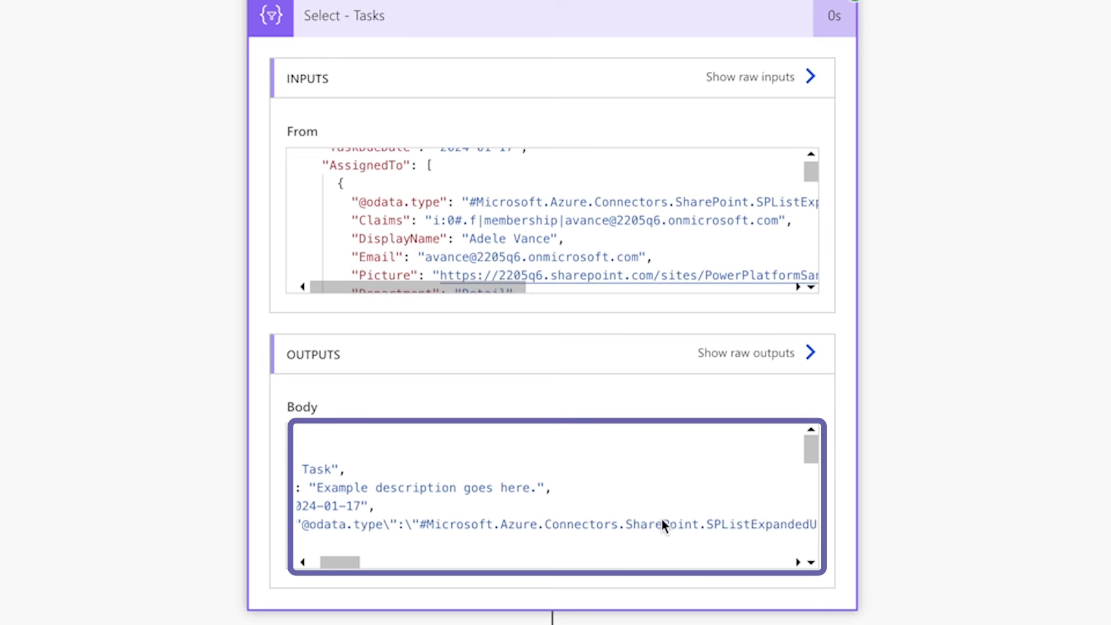
{"action": "scroll", "coordinate": [661, 519], "scroll_direction": "right", "scroll_amount": 6}
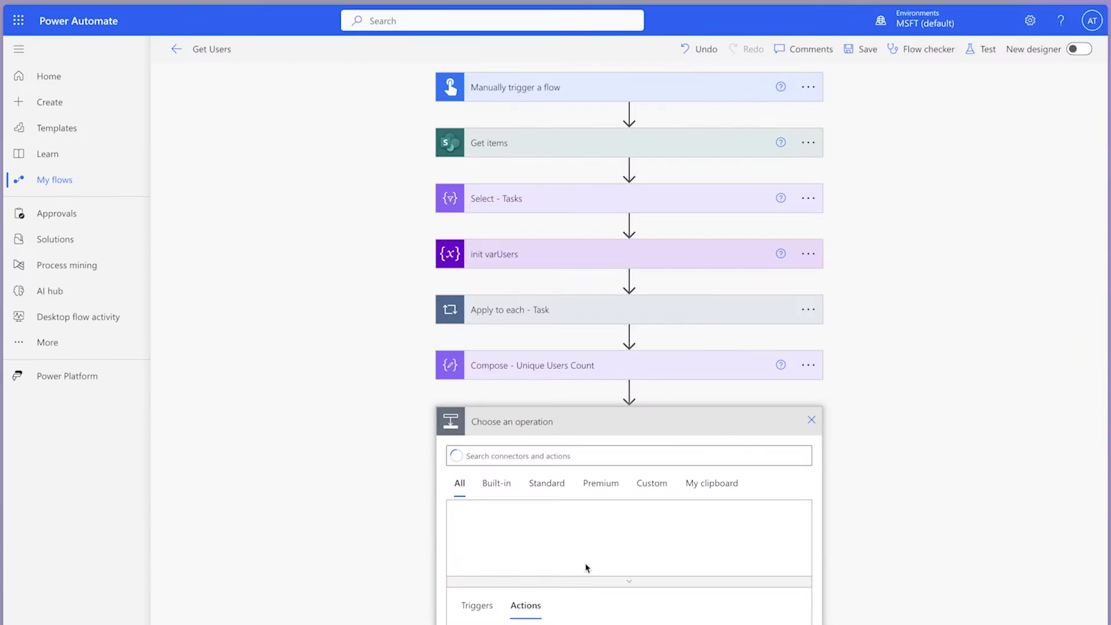
Step: Add an Apply to each loop after "Compose - Unique Users Count", rename it "Apply to each - User", and loop over varUsers
{"action": "type", "text": "apply"}
{"action": "scroll", "coordinate": [585, 578], "scroll_direction": "down", "scroll_amount": 2}
{"action": "left_click", "coordinate": [585, 585]}
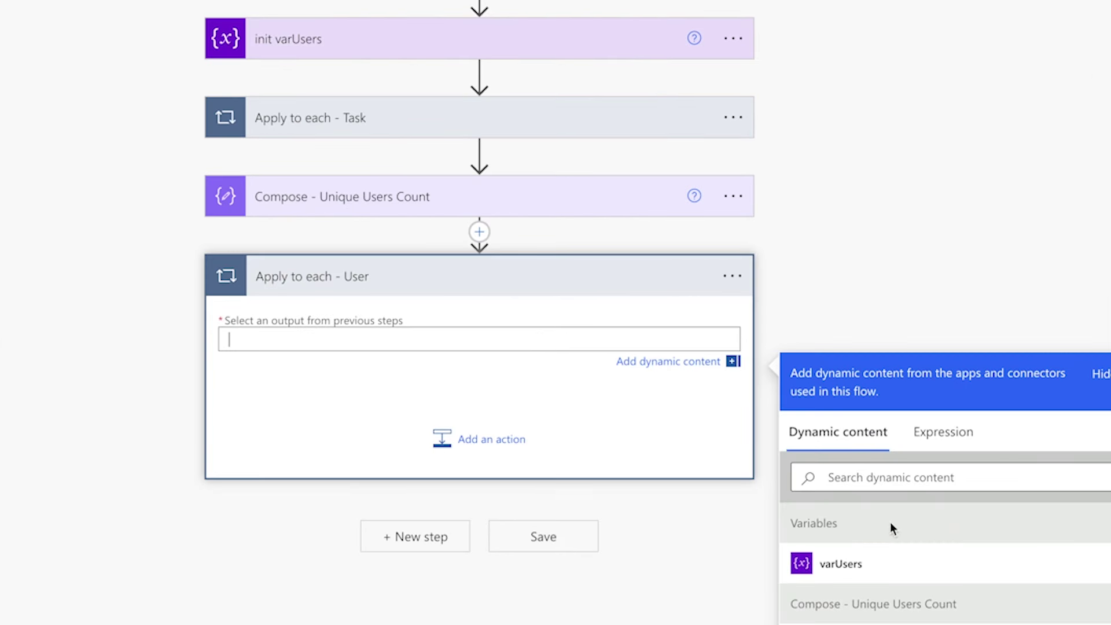
{"action": "left_click", "coordinate": [886, 559]}
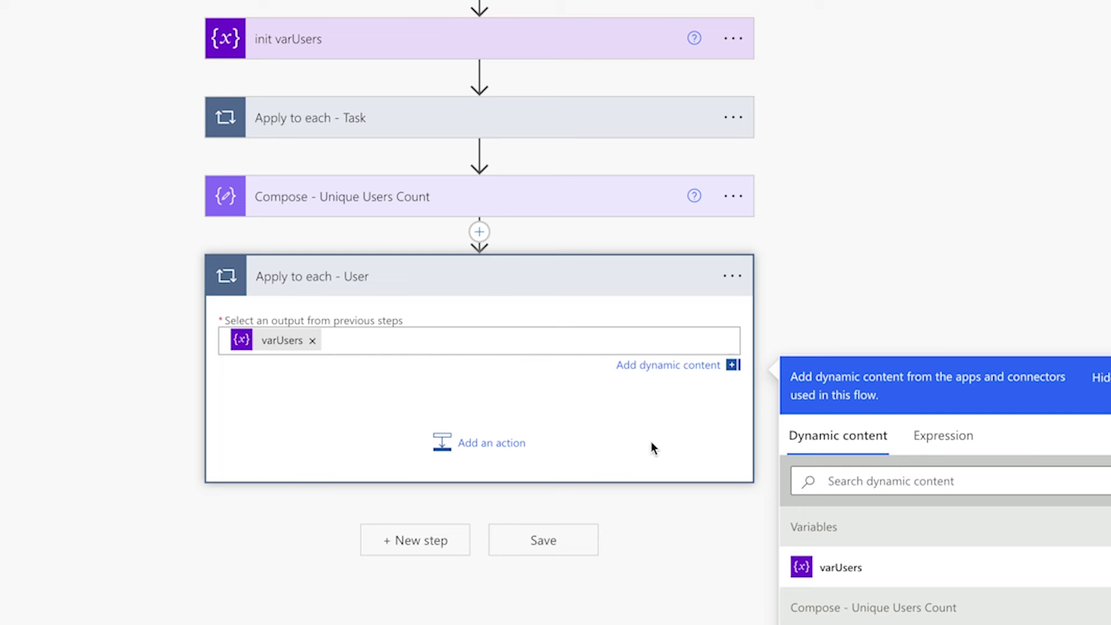
Step: Add a Compose action inside the "Apply to each - User" loop and rename it "Compose - Email Address"
{"action": "left_click", "coordinate": [473, 445]}
{"action": "left_click", "coordinate": [480, 432]}
{"action": "type", "text": "Compose"}
{"action": "scroll", "coordinate": [504, 263], "scroll_direction": "down", "scroll_amount": 7}
{"action": "left_click", "coordinate": [503, 264]}
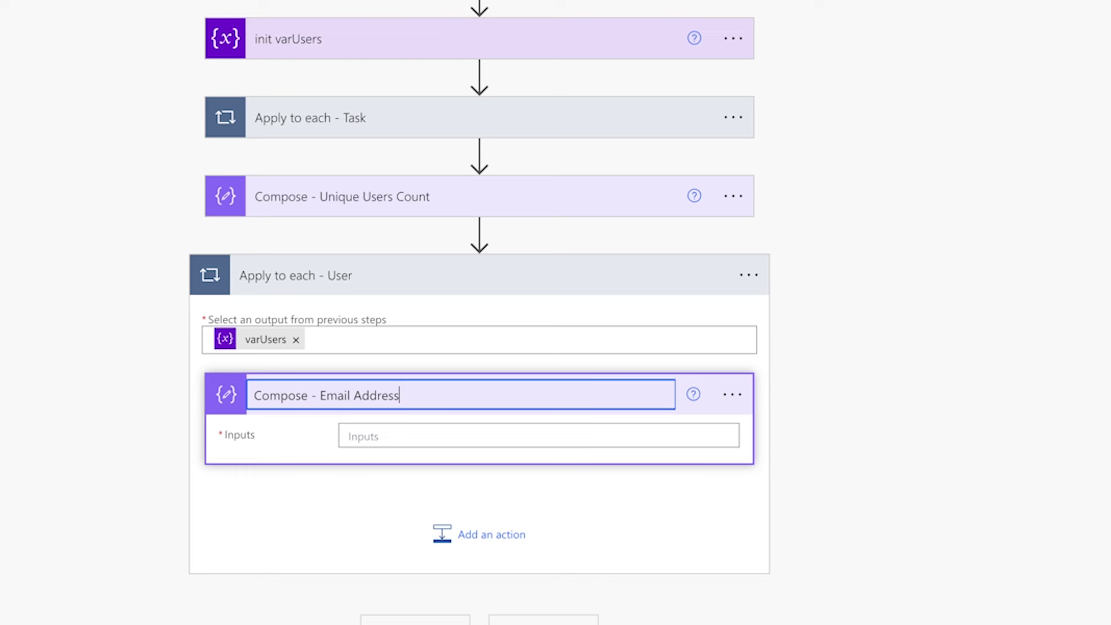
Step: Set the inputs of "Compose - Email Address" to the expression item()?['Email']
{"action": "left_click", "coordinate": [524, 429]}
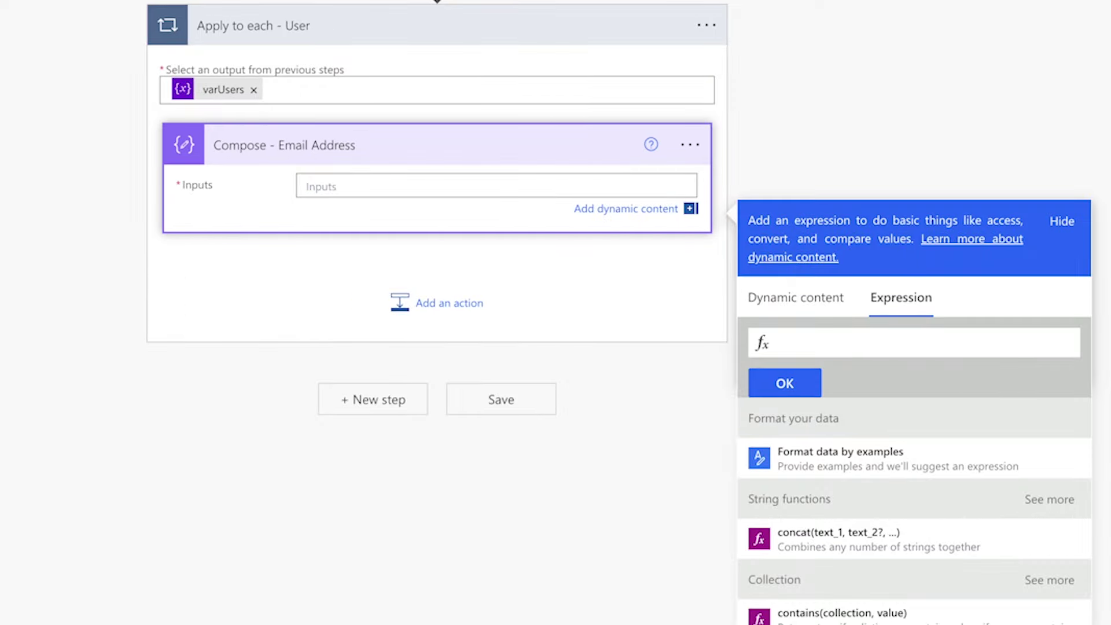
{"action": "type", "text": "item()?['"}
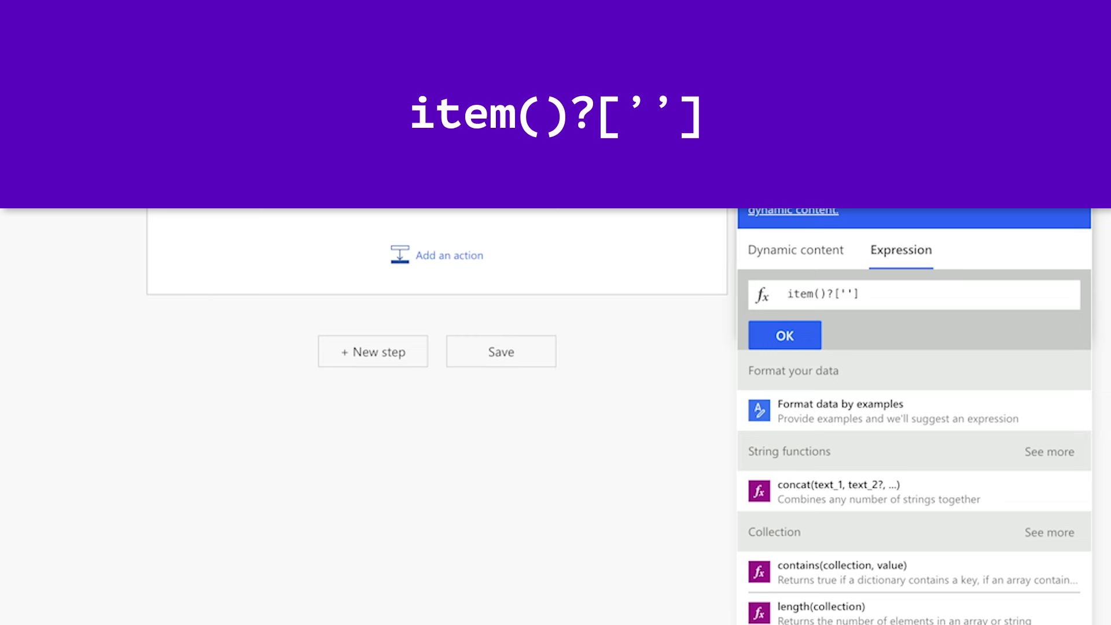
{"action": "type", "text": "Email"}
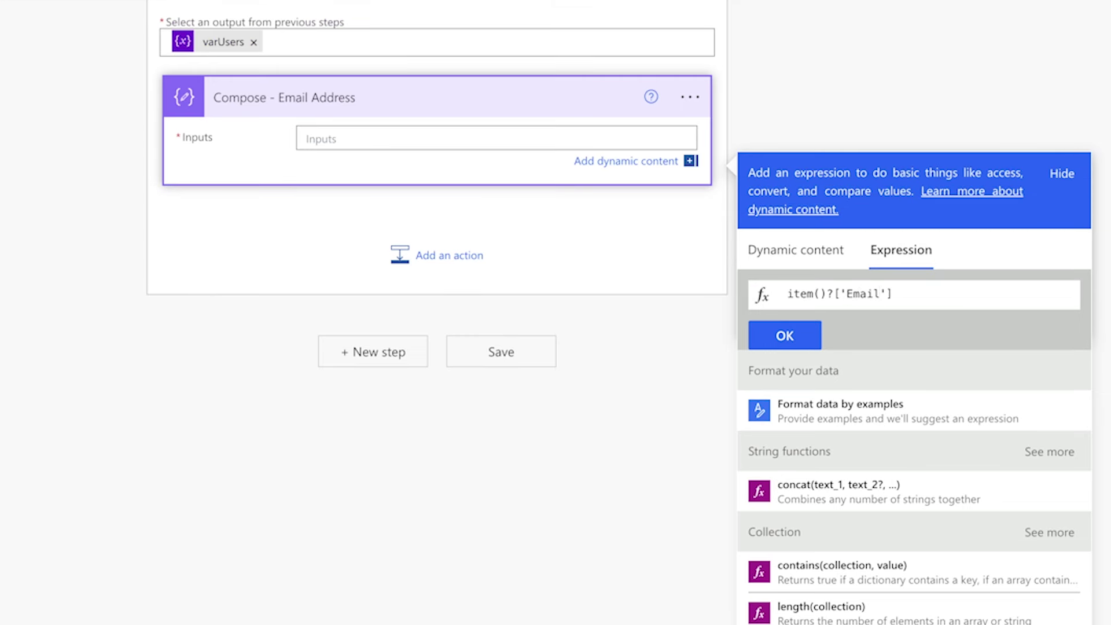
{"action": "left_click", "coordinate": [811, 340]}
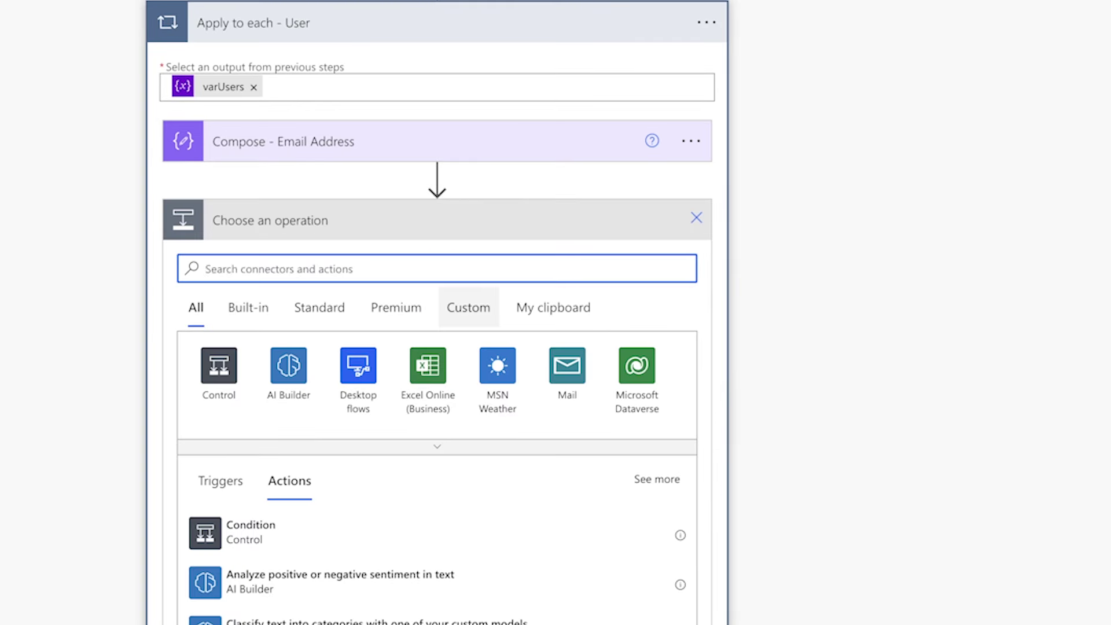
Step: Add a Filter array action after "Compose - Email Address" and set its From to the "Select - Tasks" output
{"action": "type", "text": "filter array"}
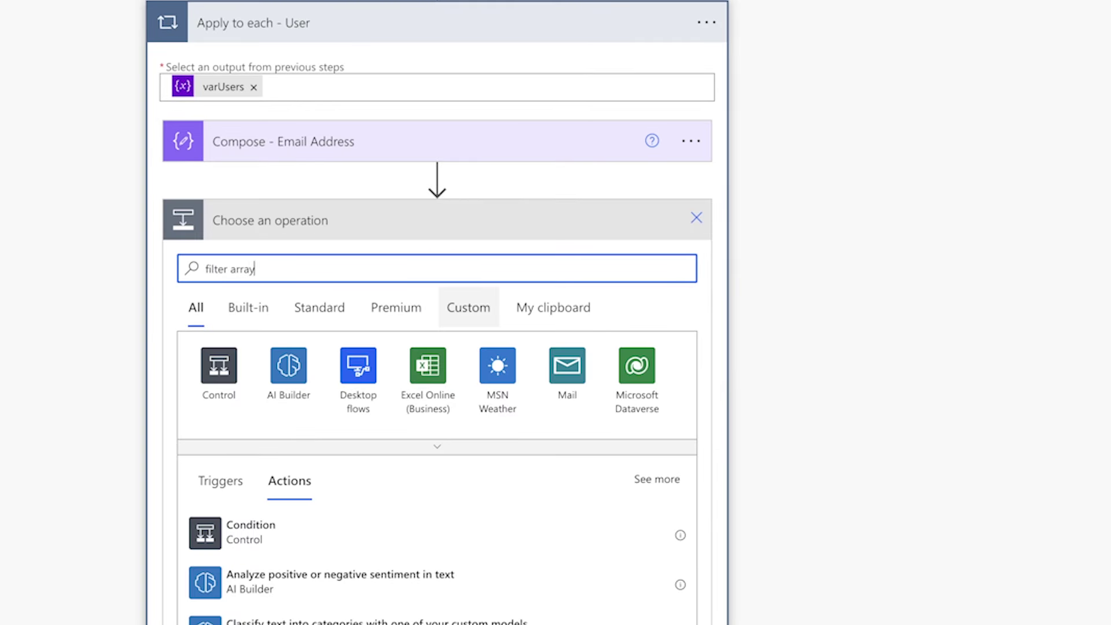
{"action": "left_click", "coordinate": [516, 523]}
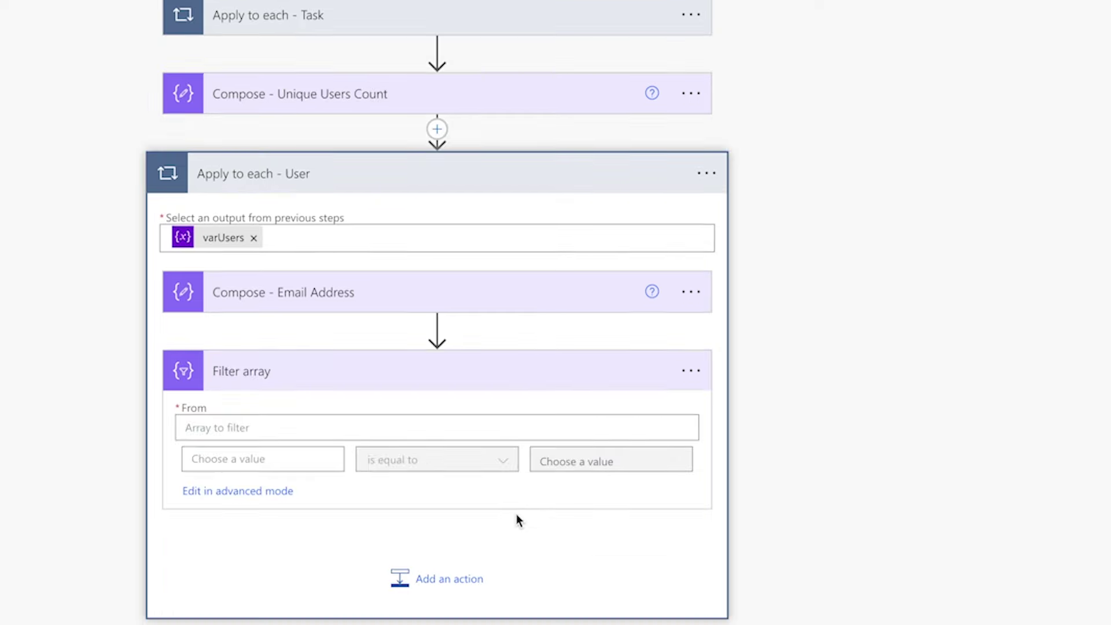
{"action": "left_click", "coordinate": [816, 342]}
{"action": "type", "text": "output"}
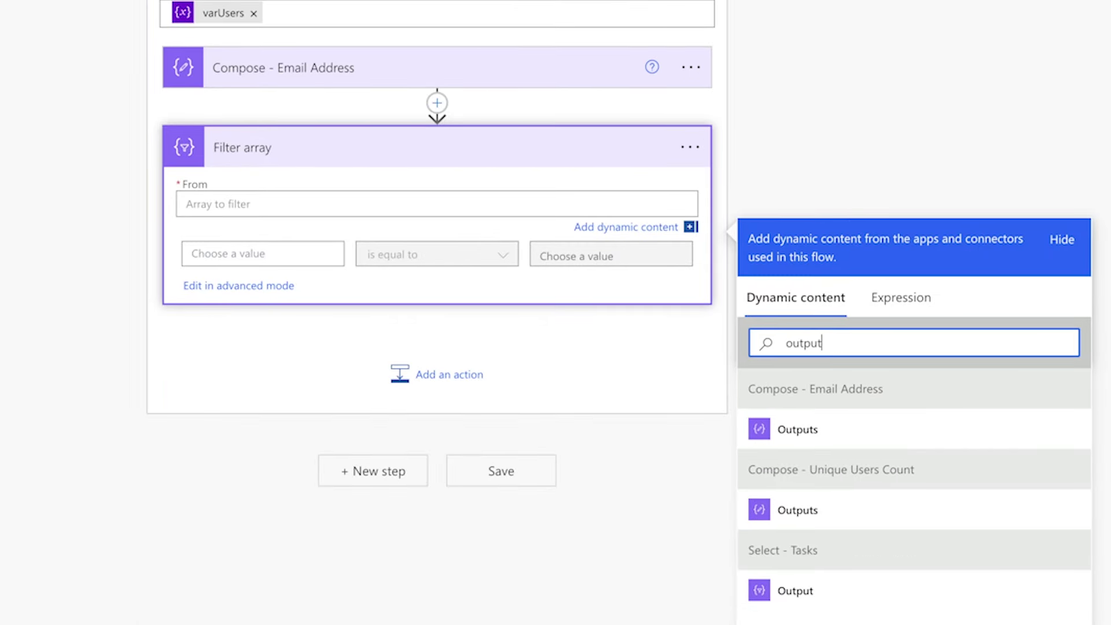
{"action": "left_click", "coordinate": [807, 586]}
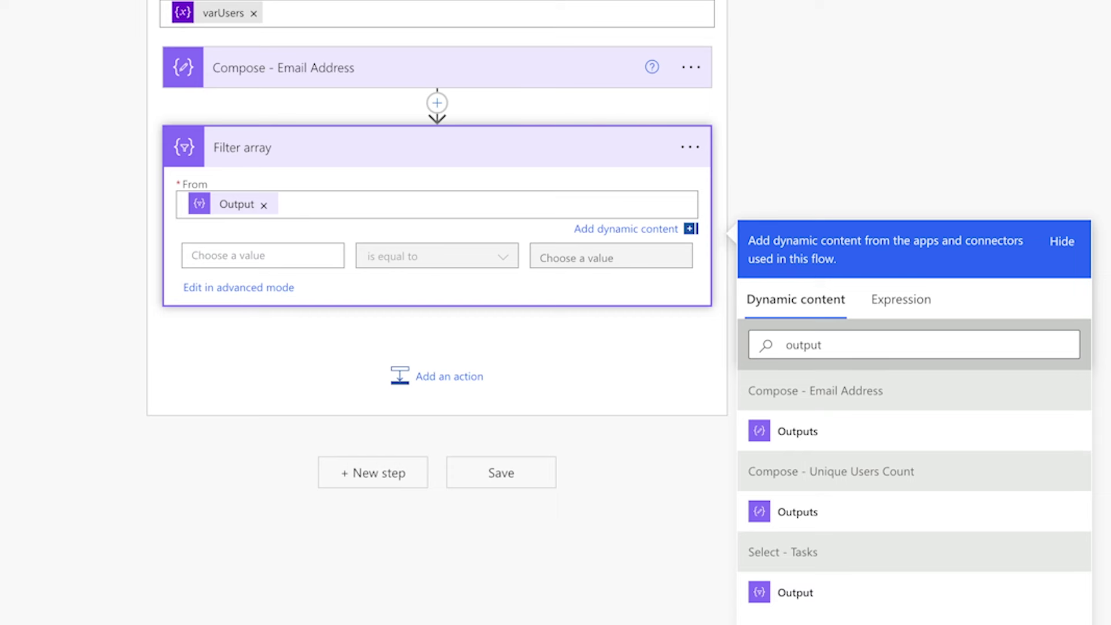
Step: Set the first value of the Filter array condition to the expression item()?['AssignedTo']
{"action": "left_click", "coordinate": [322, 260]}
{"action": "left_click", "coordinate": [565, 336]}
{"action": "type", "text": "item()?['"}
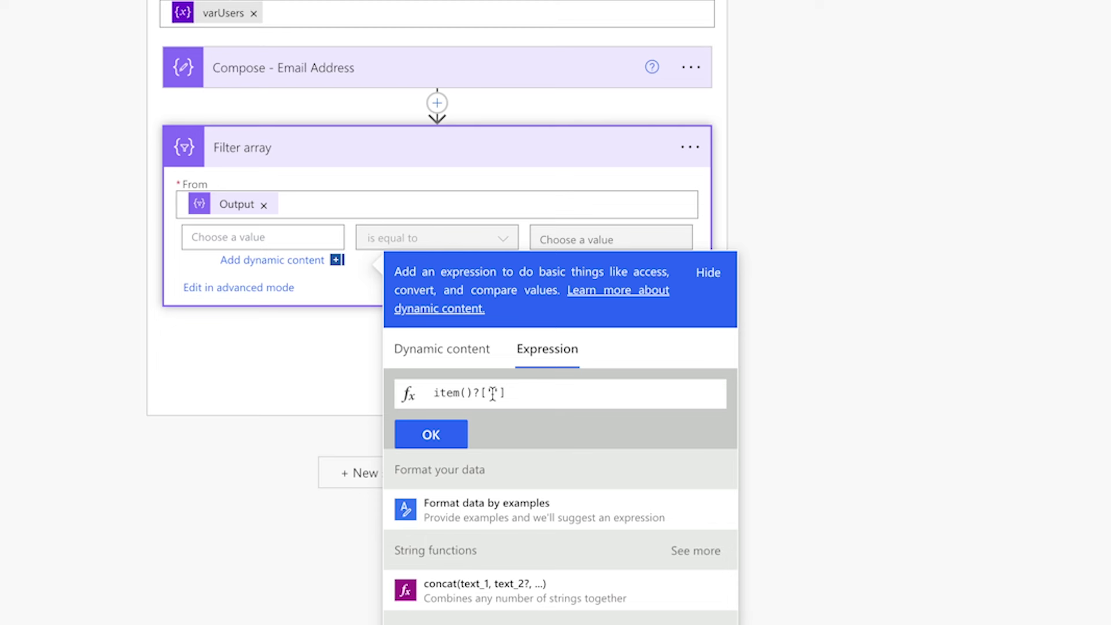
{"action": "type", "text": "AssignedTo"}
{"action": "left_click", "coordinate": [451, 443]}
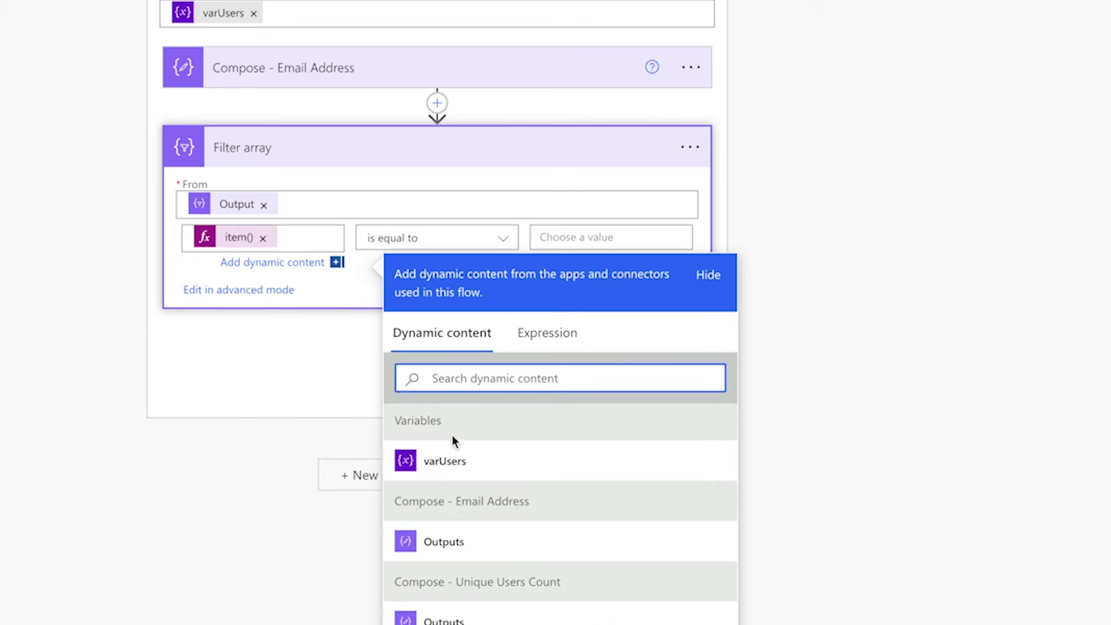
Step: Set the Filter array operator to contains and the comparison value to the "Compose - Email Address" outputs
{"action": "left_click", "coordinate": [444, 238]}
{"action": "left_click", "coordinate": [446, 266]}
{"action": "scroll", "coordinate": [444, 269], "scroll_direction": "up", "scroll_amount": 4}
{"action": "scroll", "coordinate": [442, 265], "scroll_direction": "down", "scroll_amount": 3}
{"action": "left_click", "coordinate": [578, 275]}
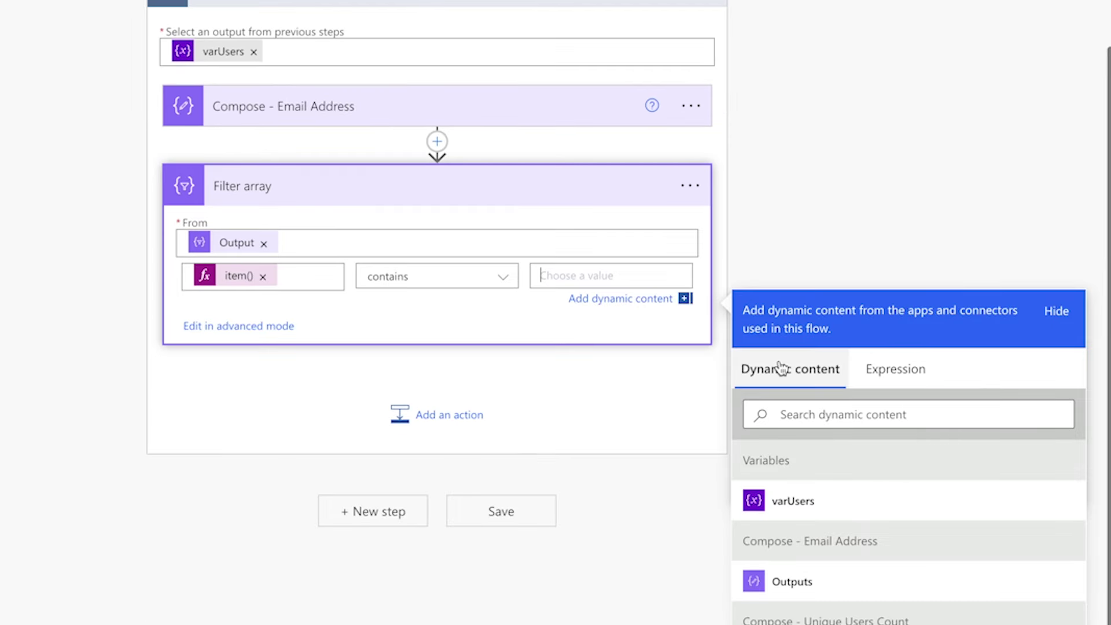
{"action": "left_click", "coordinate": [867, 600]}
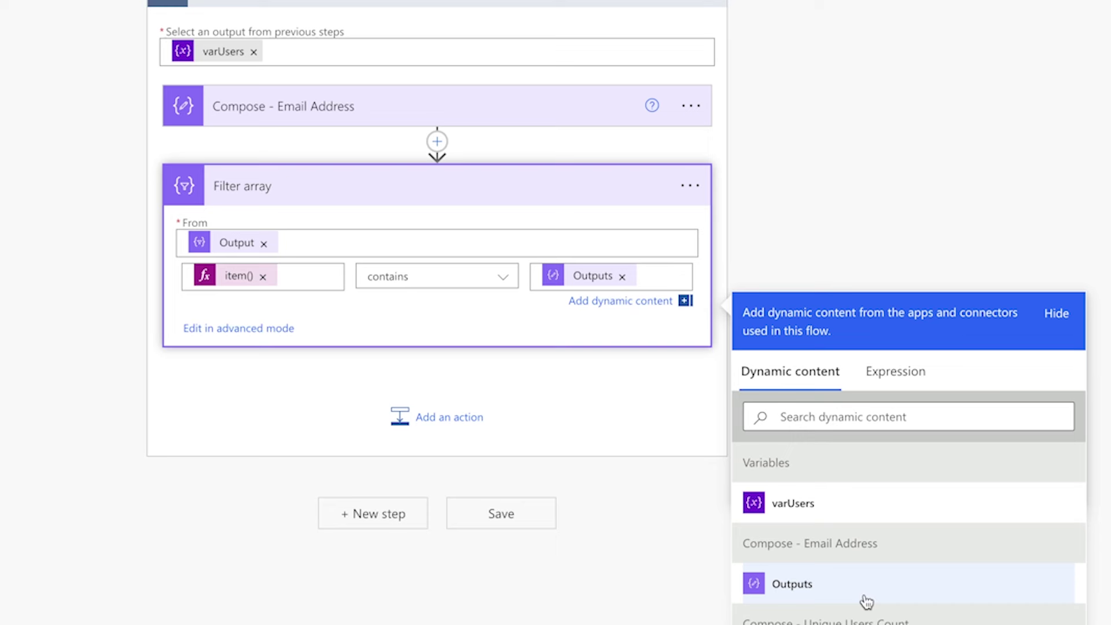
Step: Add a Compose action named "Compose - Item Count" after the Filter array action inside "Apply to each - User"
{"action": "left_click", "coordinate": [464, 414]}
{"action": "type", "text": "compose"}
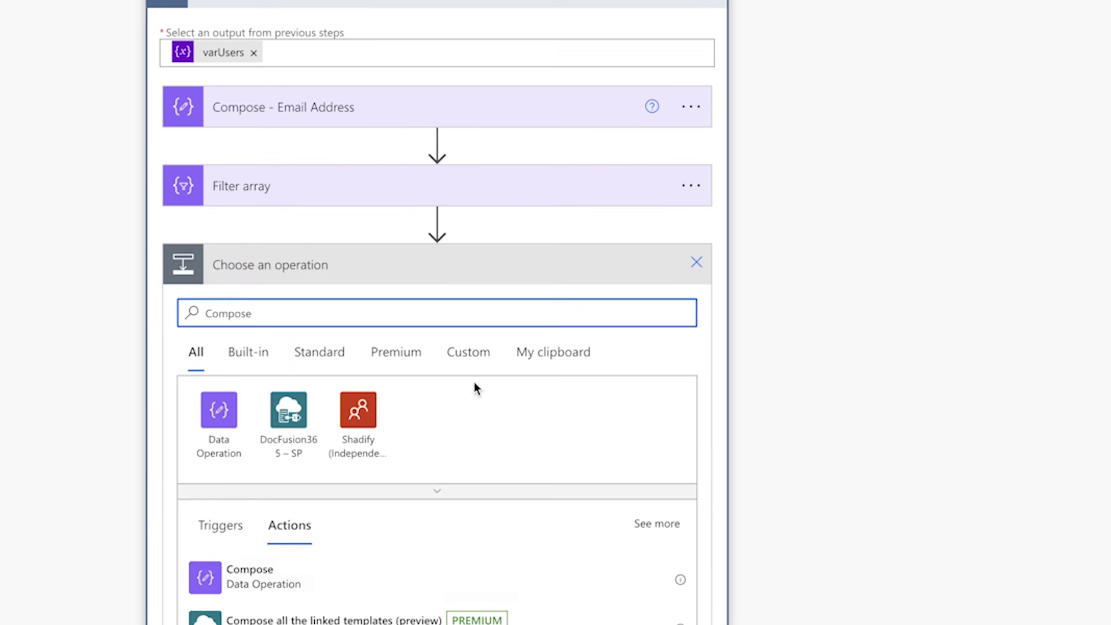
{"action": "left_click", "coordinate": [453, 588]}
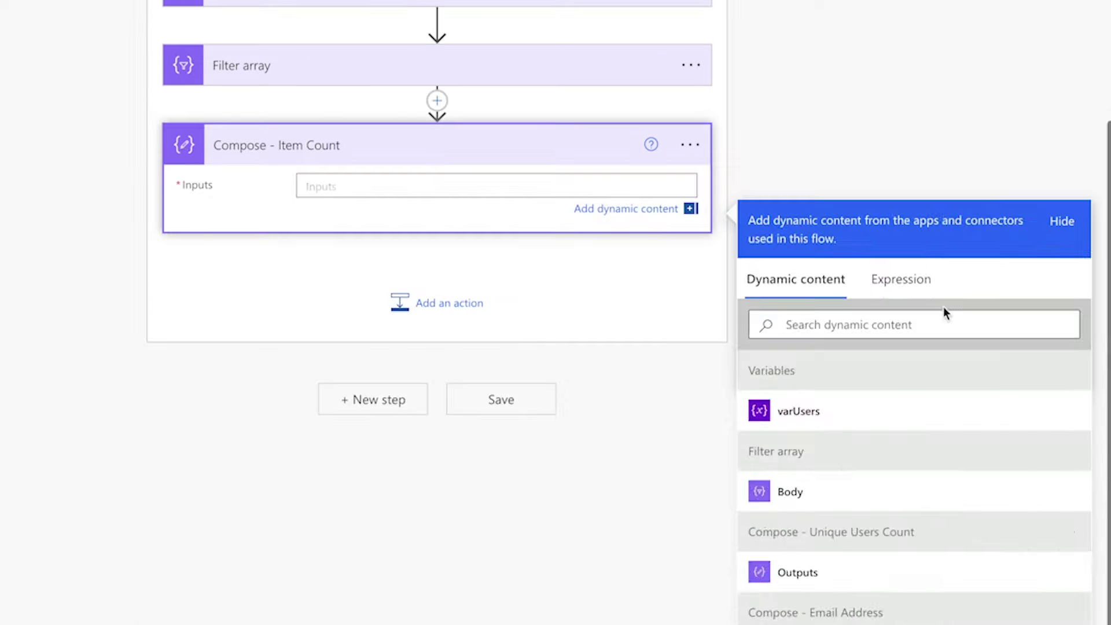
Step: Set the inputs of "Compose - Item Count" to a length() expression wrapped around the Filter array Body
{"action": "left_click", "coordinate": [901, 280]}
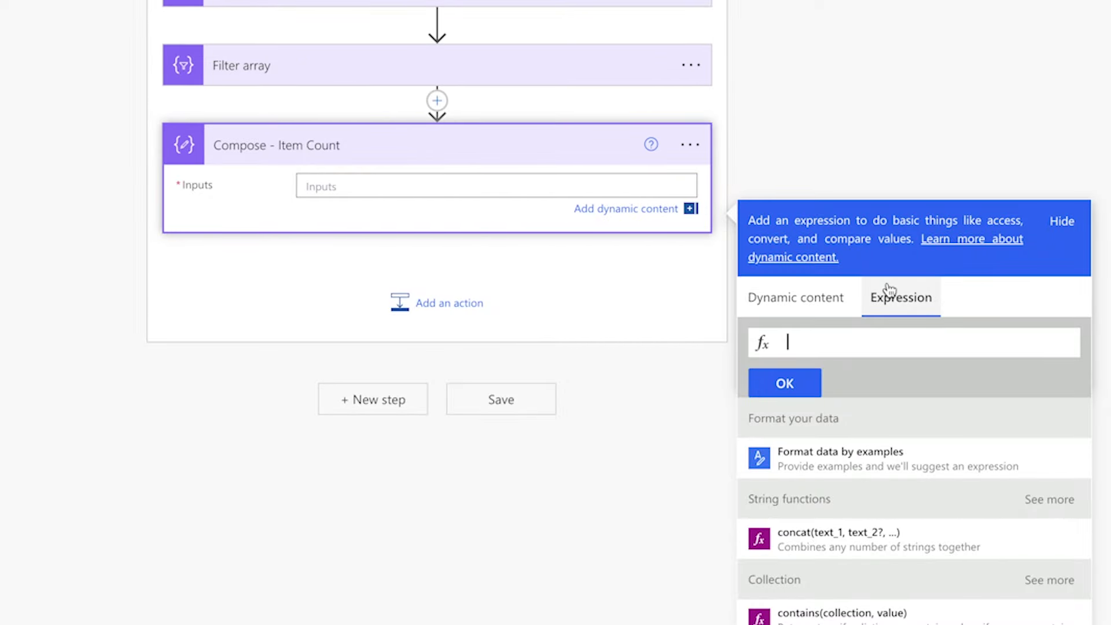
{"action": "type", "text": "length("}
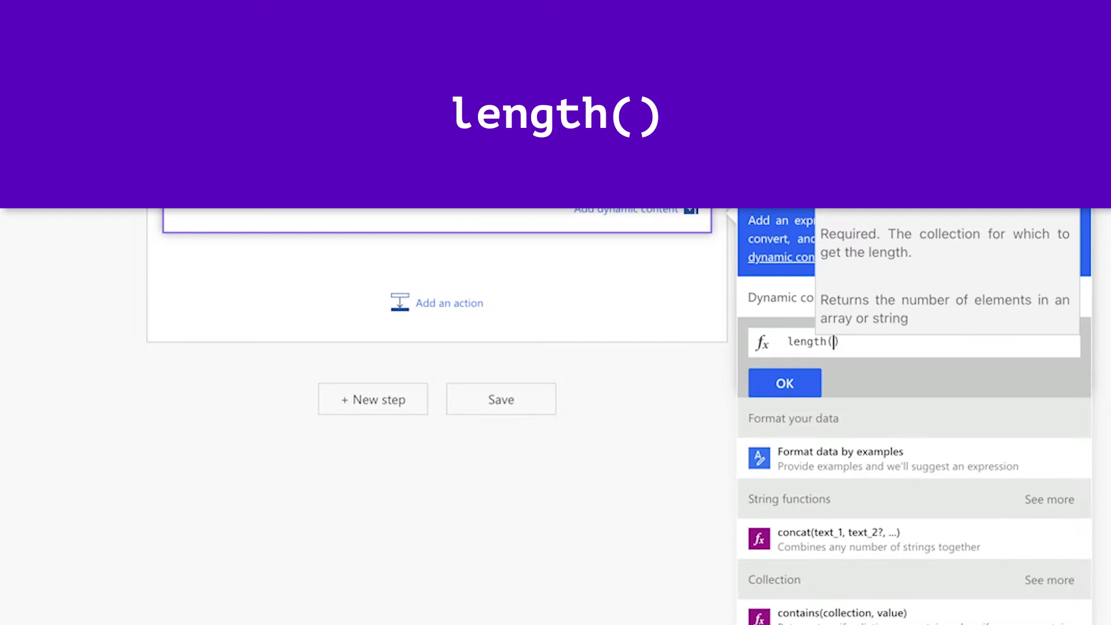
{"action": "left_click", "coordinate": [822, 295]}
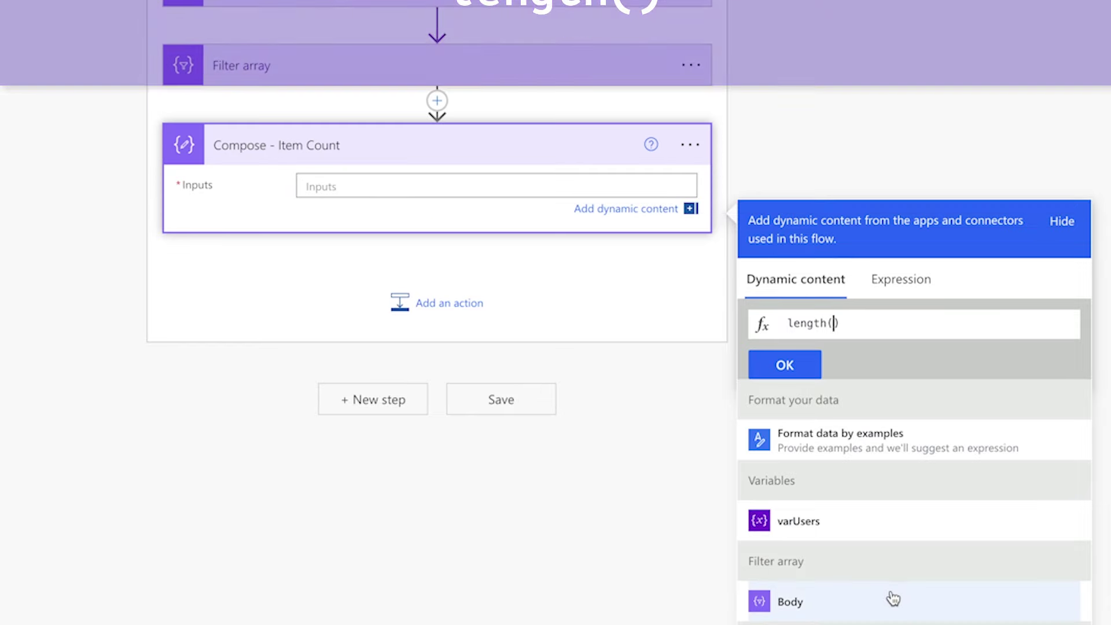
{"action": "left_click", "coordinate": [893, 599]}
{"action": "left_click", "coordinate": [785, 365]}
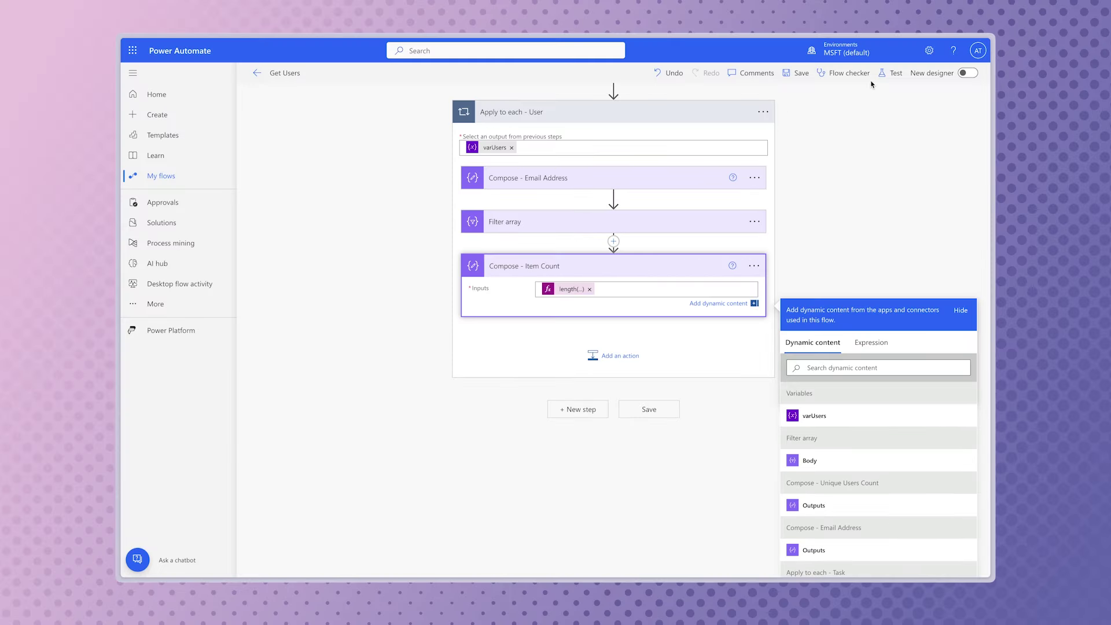
Step: Run a test of the Get Users flow
{"action": "left_click", "coordinate": [889, 76]}
{"action": "left_click", "coordinate": [842, 560]}
{"action": "left_click", "coordinate": [845, 559]}
{"action": "left_click", "coordinate": [846, 560]}
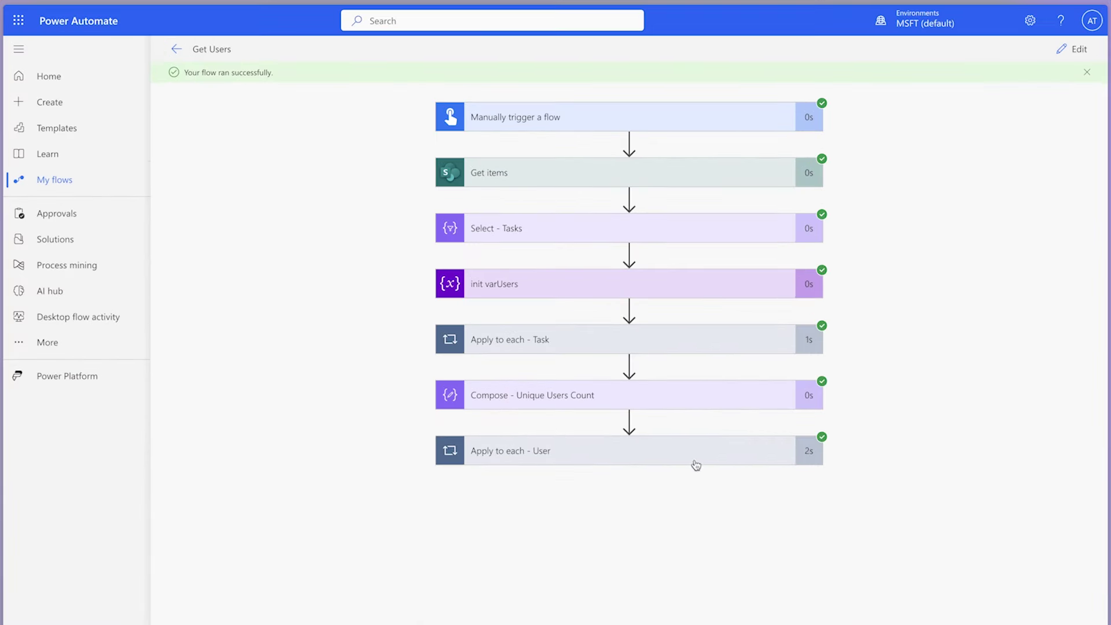
Step: Examine the "Compose - Email Address" and "Compose - Item Count" results in the "Apply to each - User" loop, moving on to the next iteration
{"action": "left_click", "coordinate": [665, 391]}
{"action": "scroll", "coordinate": [857, 430], "scroll_direction": "down", "scroll_amount": 1}
{"action": "left_click", "coordinate": [726, 492]}
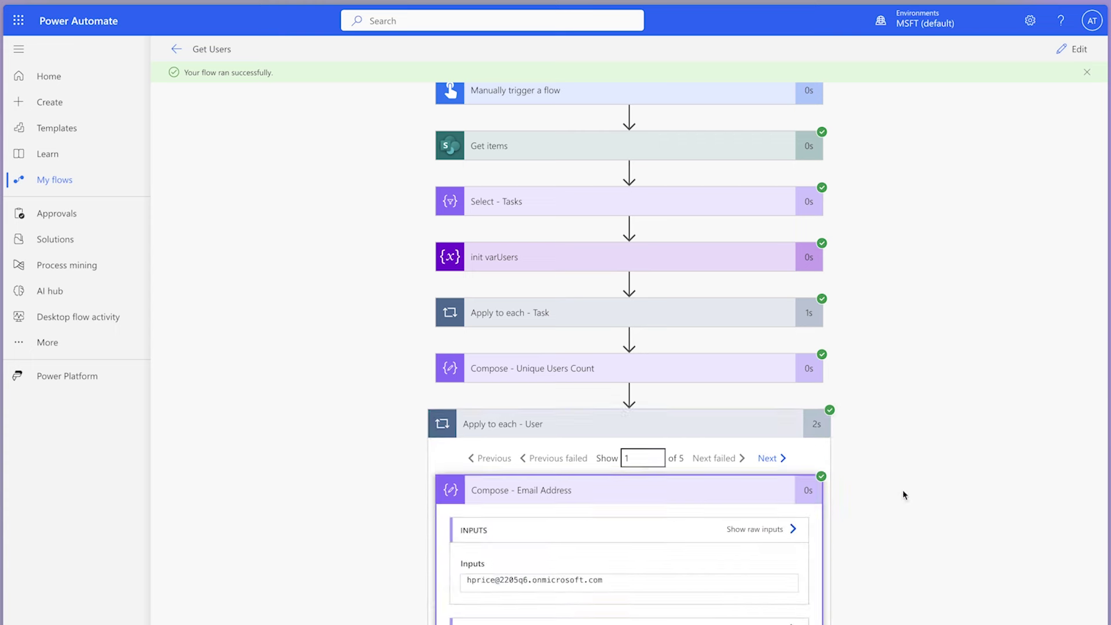
{"action": "scroll", "coordinate": [903, 495], "scroll_direction": "down", "scroll_amount": 4}
{"action": "left_click", "coordinate": [732, 599]}
{"action": "scroll", "coordinate": [924, 550], "scroll_direction": "down", "scroll_amount": 2}
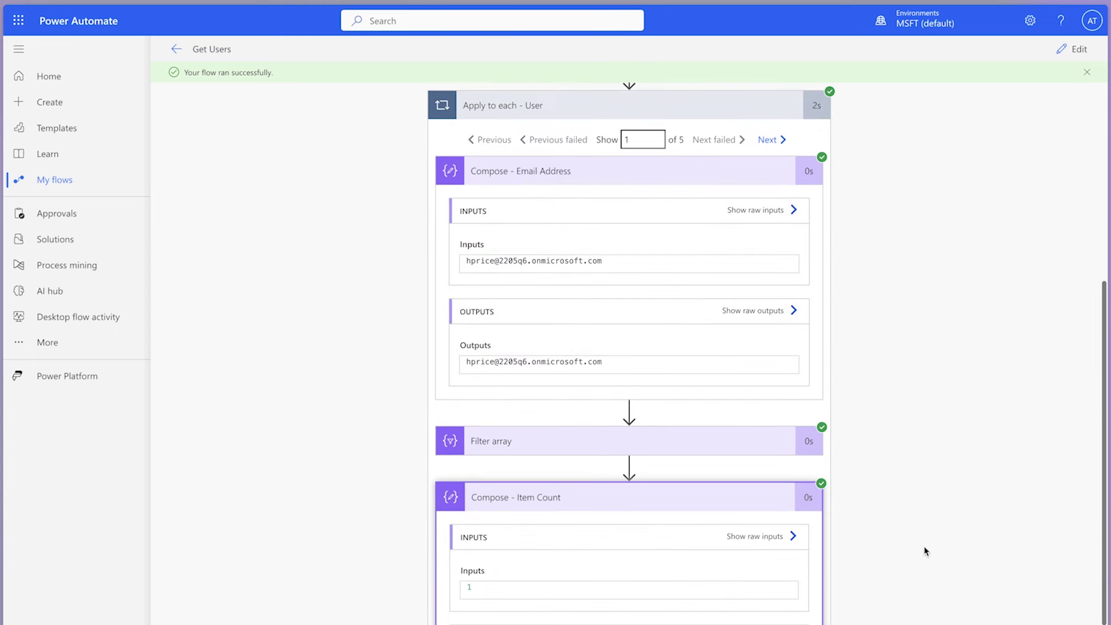
{"action": "left_click", "coordinate": [775, 141]}
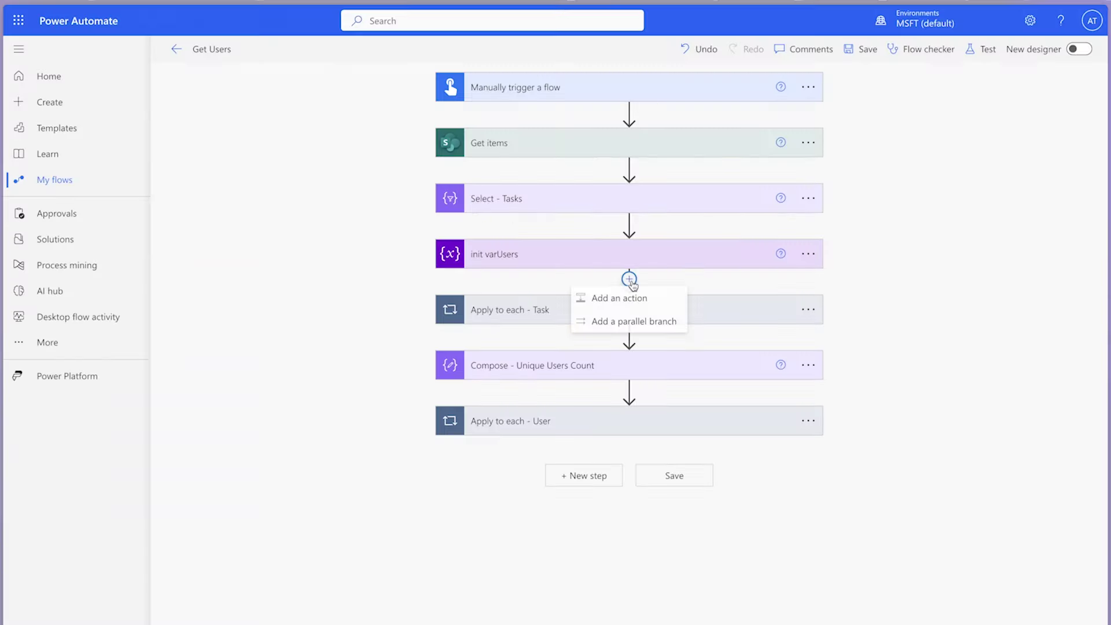
Step: Insert a Scope control action between "init varUsers" and "Apply to each - Task"
{"action": "left_click", "coordinate": [643, 297]}
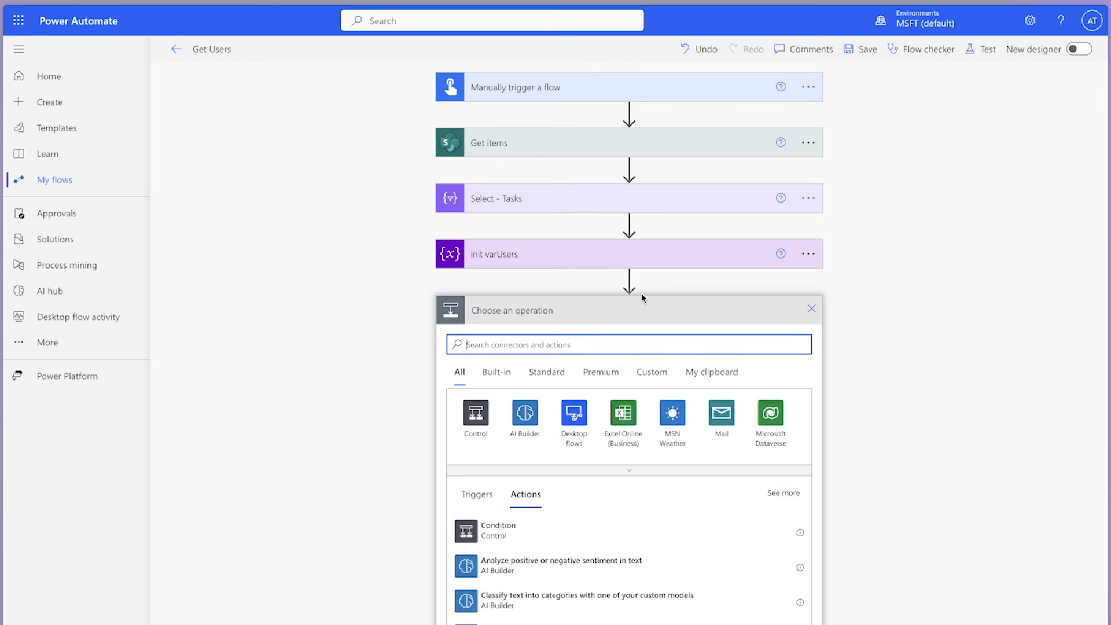
{"action": "type", "text": "Scope"}
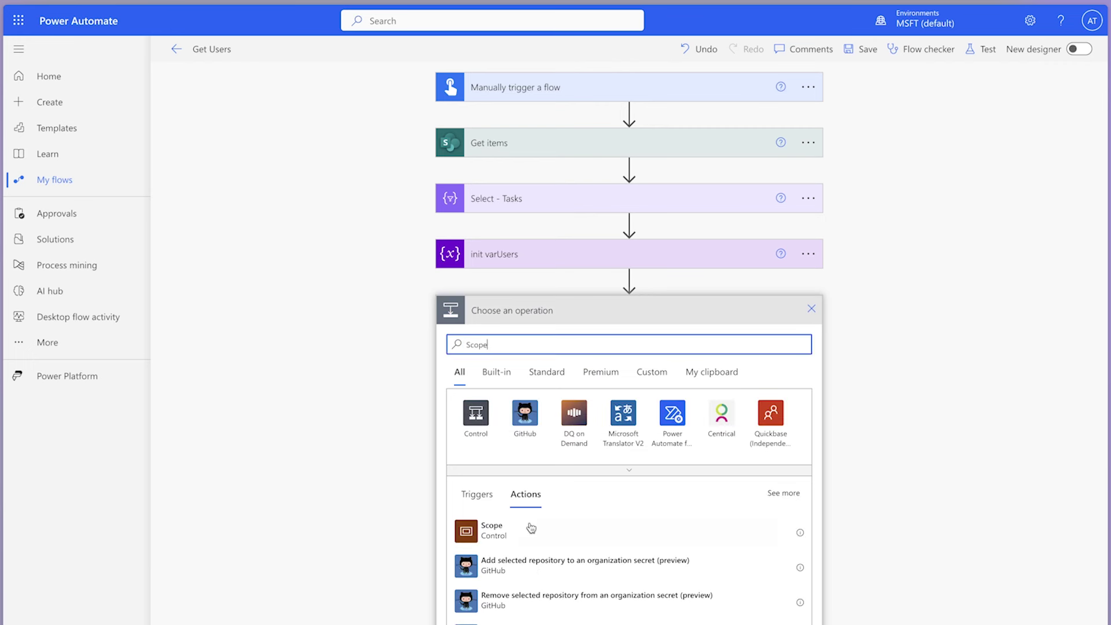
{"action": "left_click", "coordinate": [531, 528]}
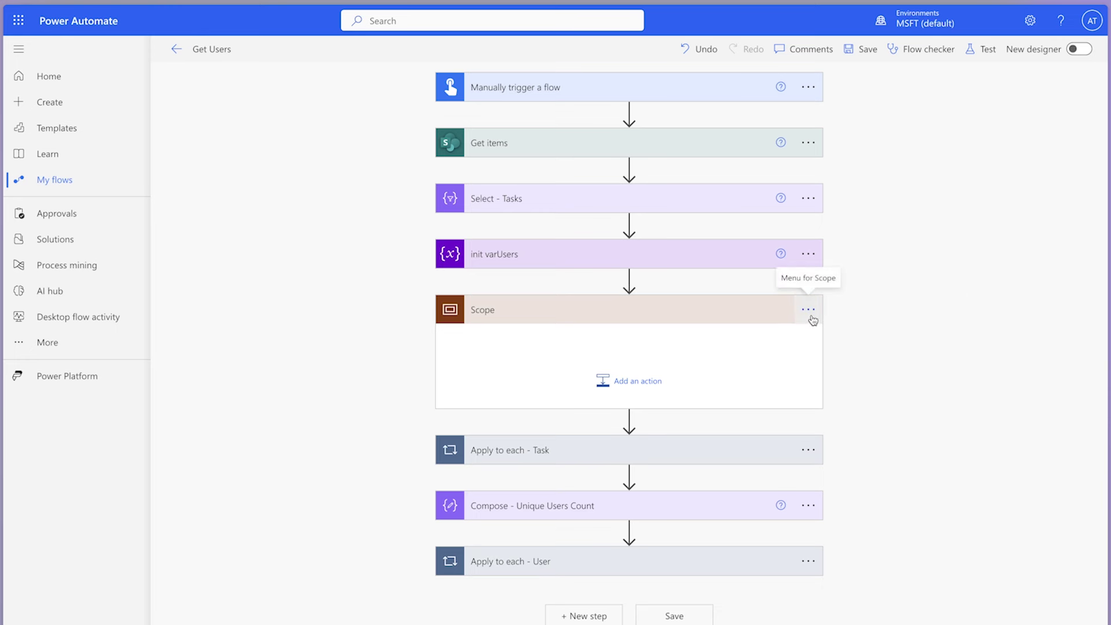
Step: Rename the scope as "Scope - Assigned To Users"
{"action": "left_click", "coordinate": [812, 320]}
{"action": "left_click", "coordinate": [851, 360]}
{"action": "left_click", "coordinate": [694, 308]}
{"action": "type", "text": "As"}
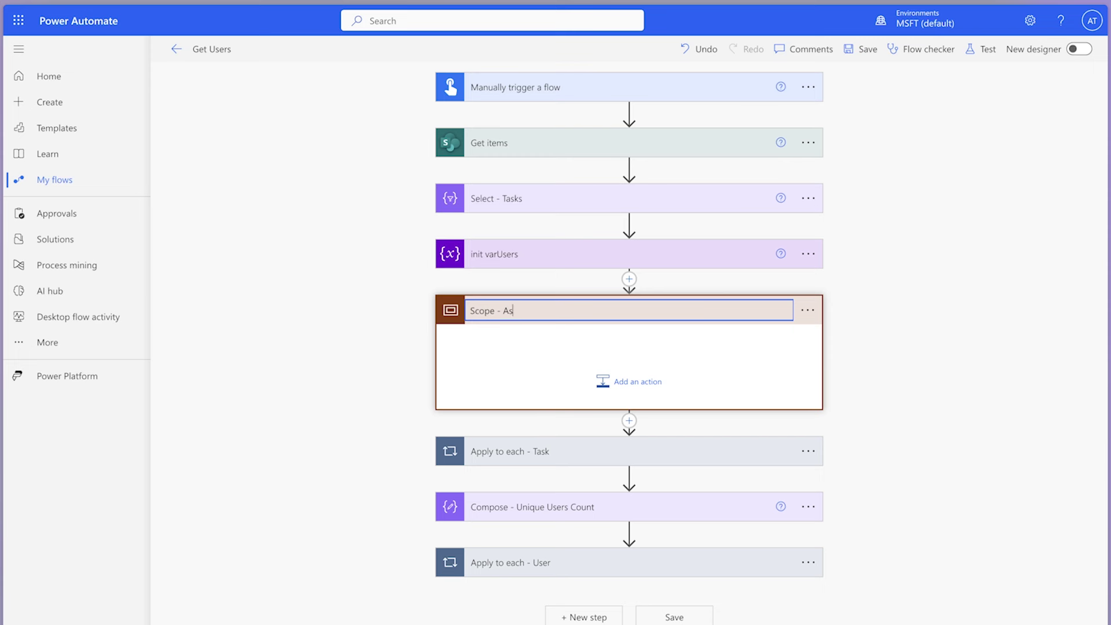
{"action": "type", "text": "signed To Users"}
Step: Move "Apply to each - Task" and "Compose - Unique Users Count" into "Scope - Assigned To Users", in that order, and collapse the scope
{"action": "left_click_drag", "start_coordinate": [647, 449], "coordinate": [631, 347]}
{"action": "left_click_drag", "start_coordinate": [647, 496], "coordinate": [648, 415]}
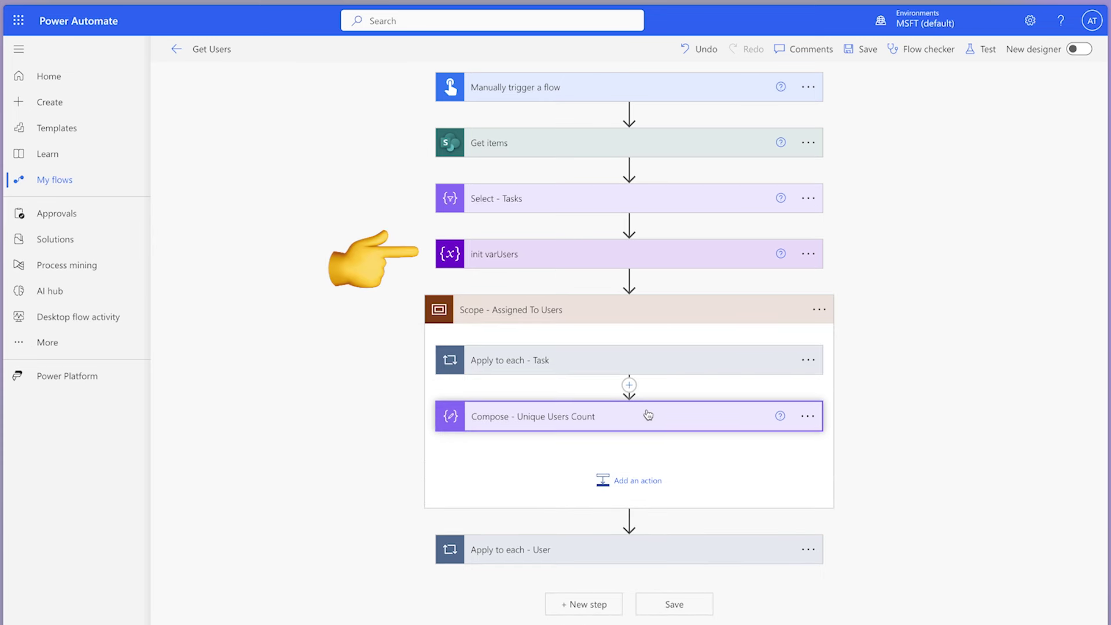
{"action": "left_click", "coordinate": [741, 312]}
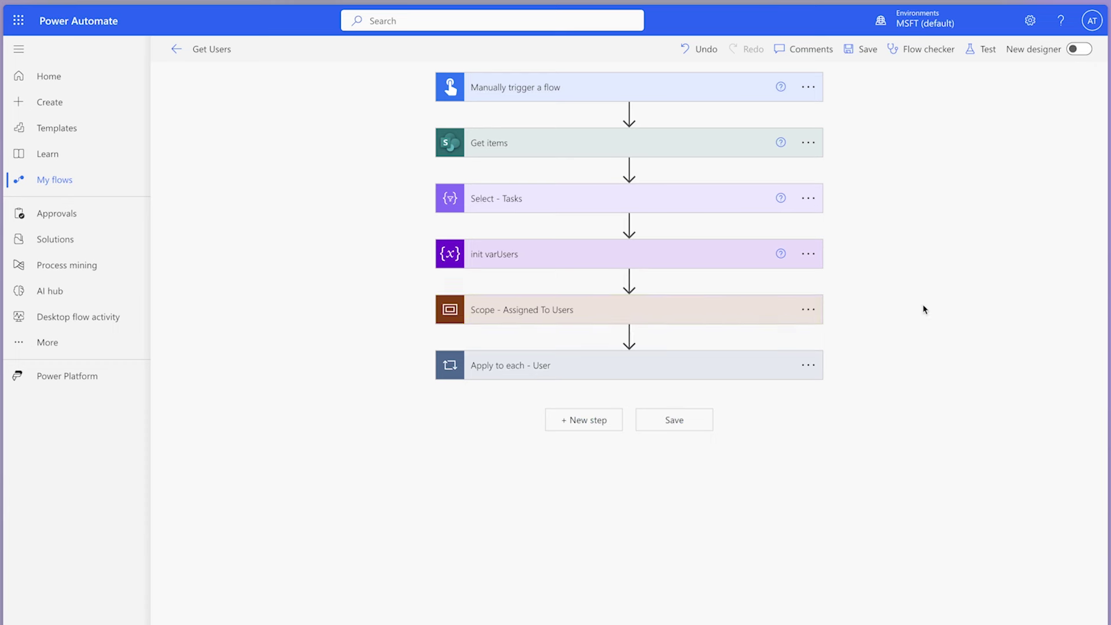